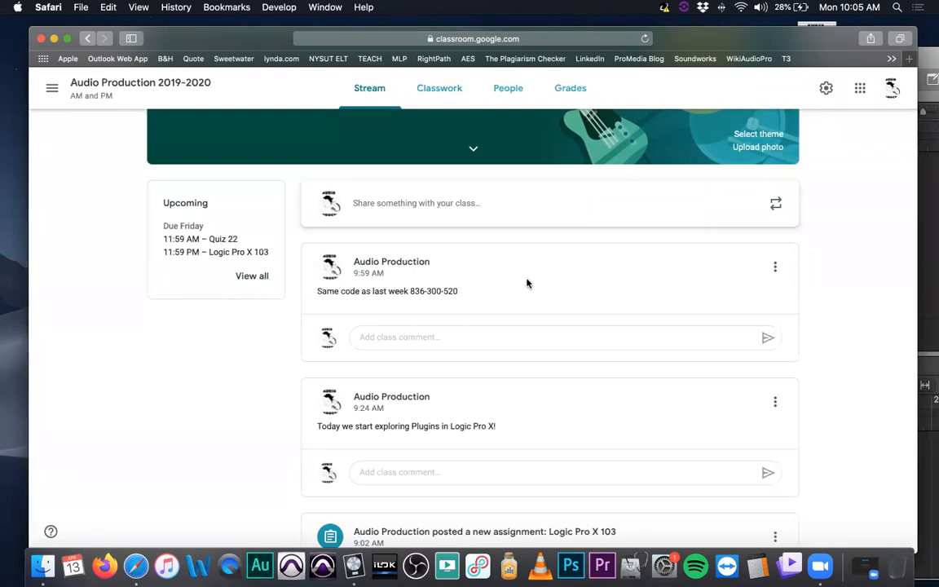
Step: Review the recent announcements and assignment posts in the Audio Production 2019-2020 class stream
scroll(485, 300, down, 3)
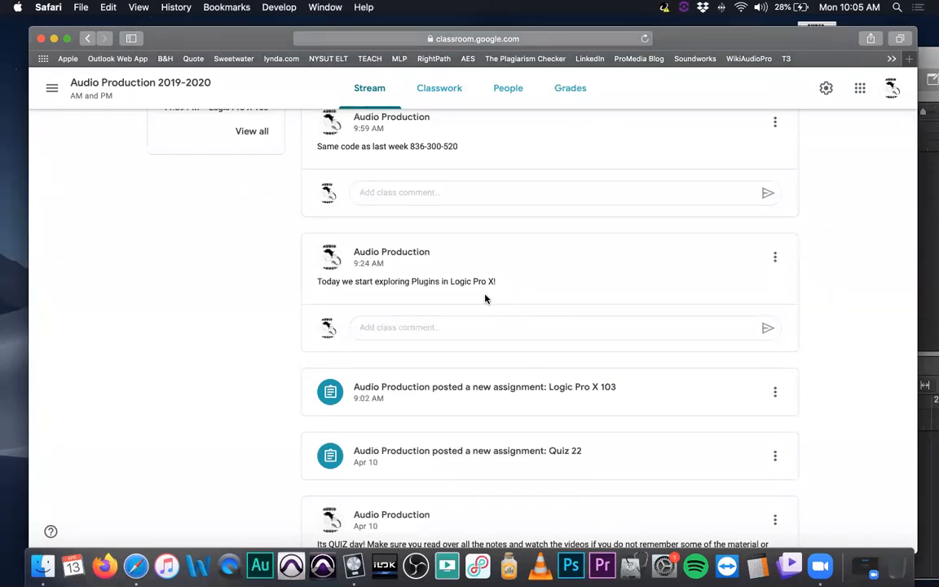
scroll(485, 299, up, 6)
scroll(485, 299, down, 2)
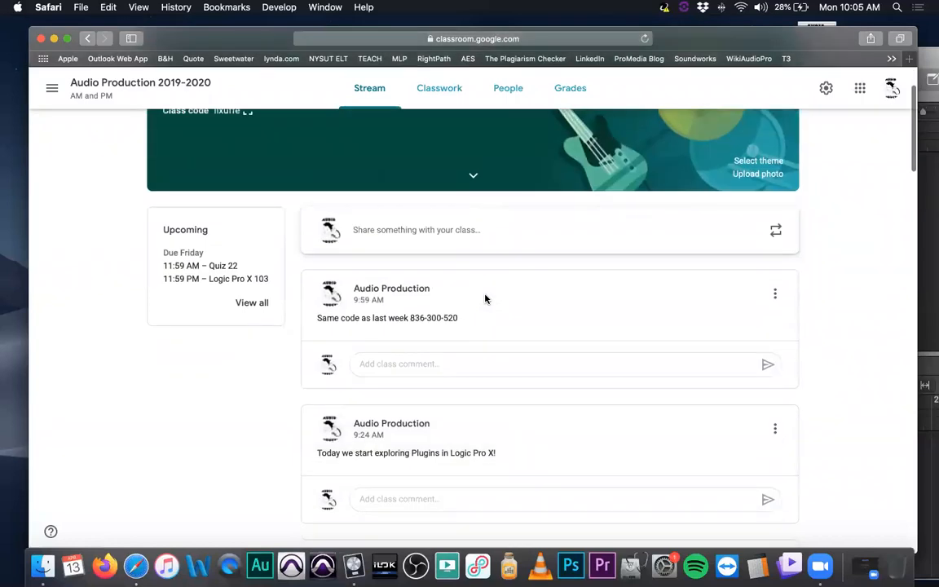
scroll(485, 299, down, 1)
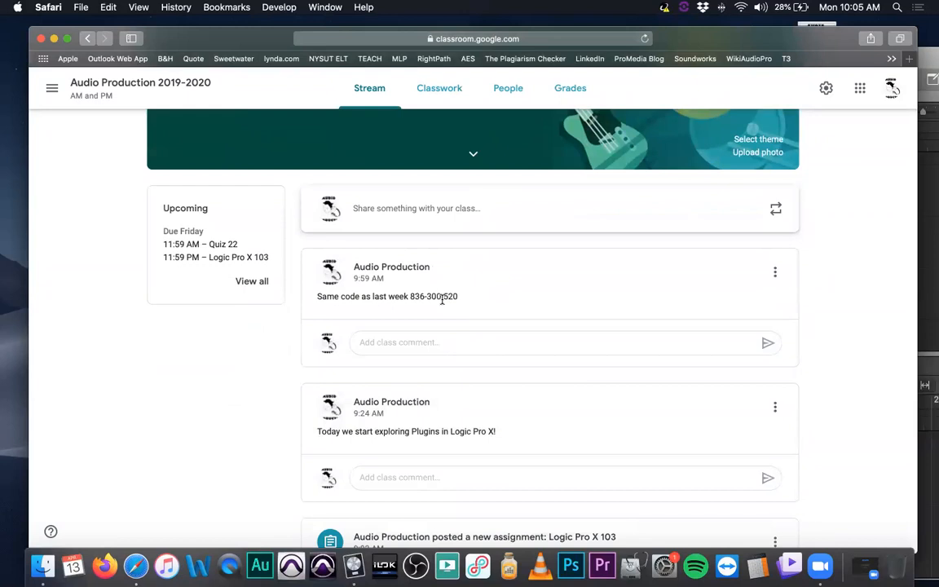
scroll(444, 301, down, 5)
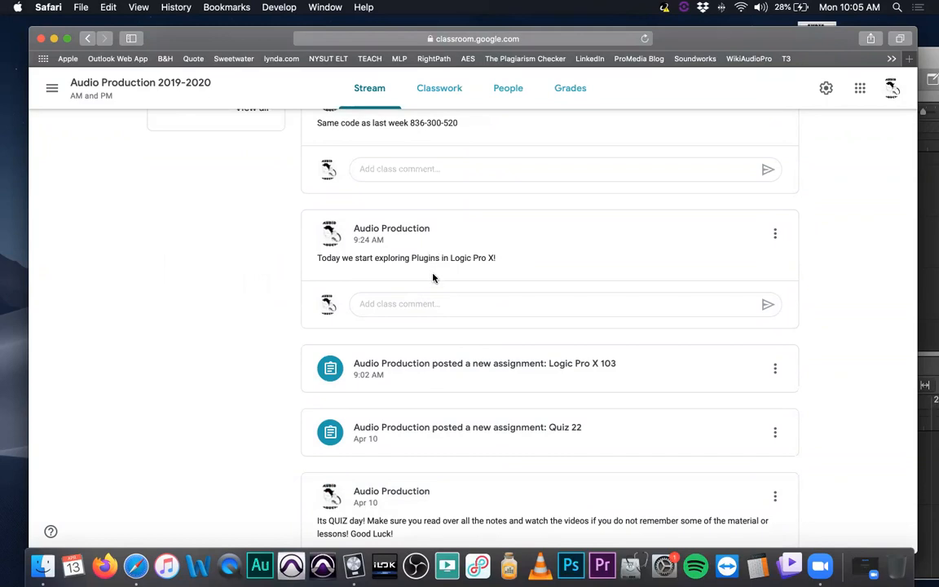
scroll(430, 280, down, 3)
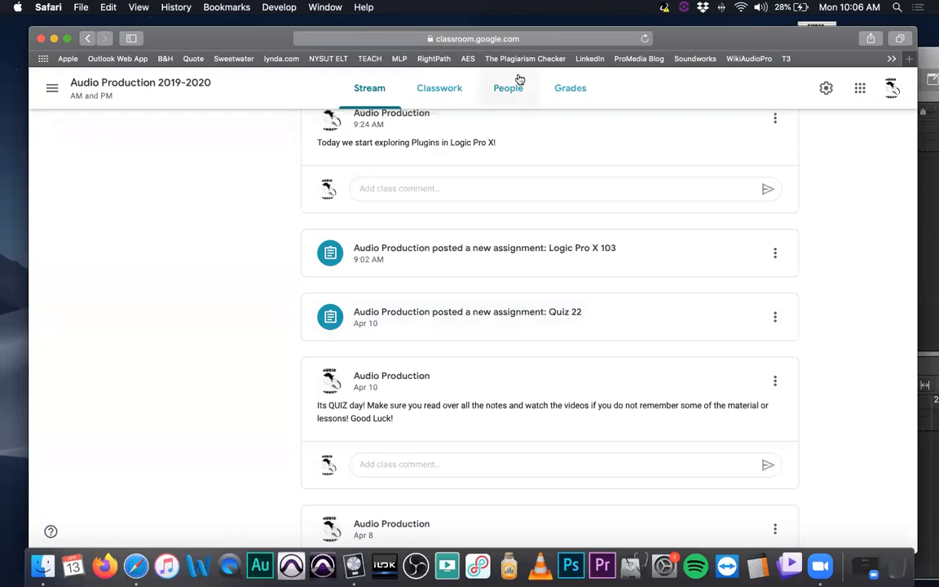
Step: Open the class's Classwork page to look over its topics, and postpone the Trend Micro protection alert
click(447, 89)
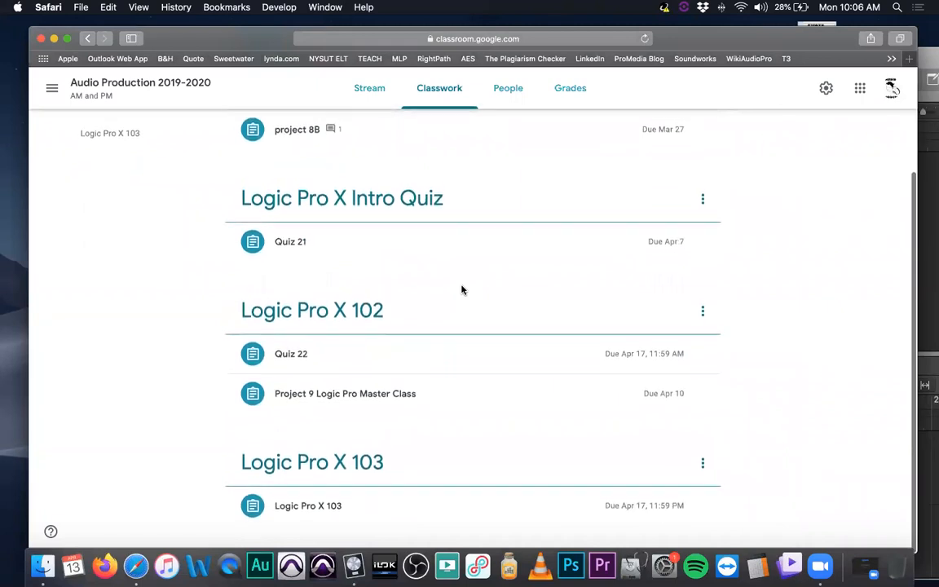
scroll(463, 313, up, 3)
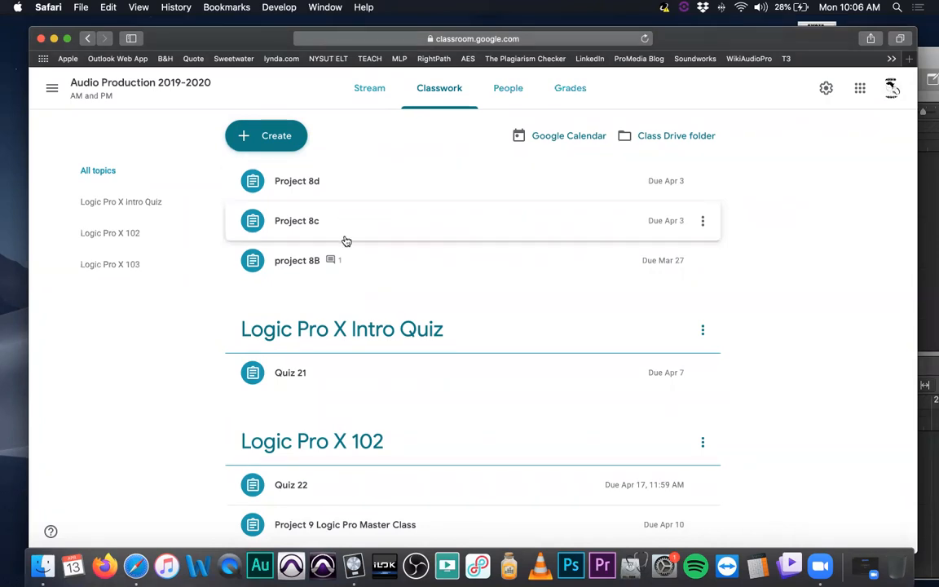
scroll(371, 268, down, 3)
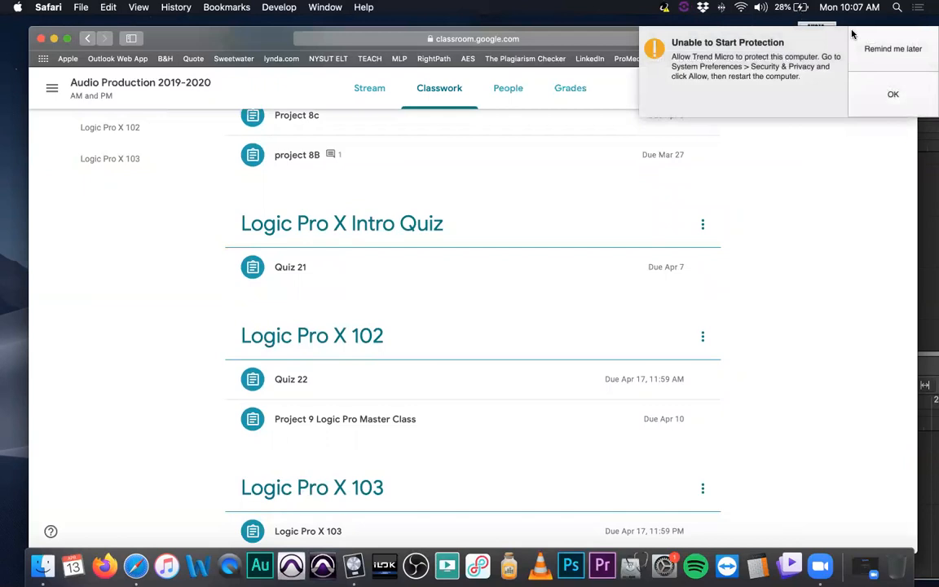
click(923, 44)
click(683, 37)
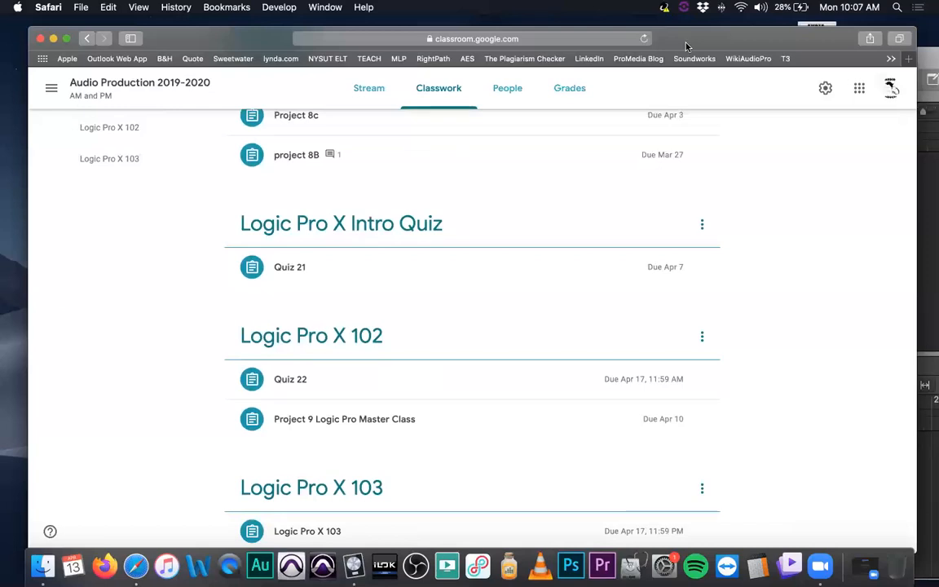
Step: Examine the assignments and due dates from the Project 8 items through the Logic Pro X Intro Quiz, 102 and 103 topics
scroll(524, 197, up, 3)
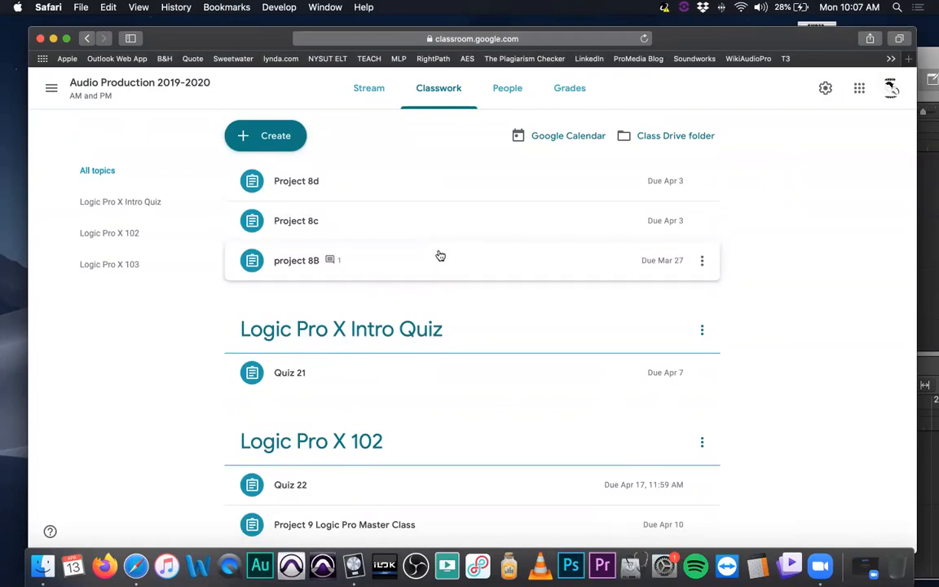
scroll(440, 255, down, 2)
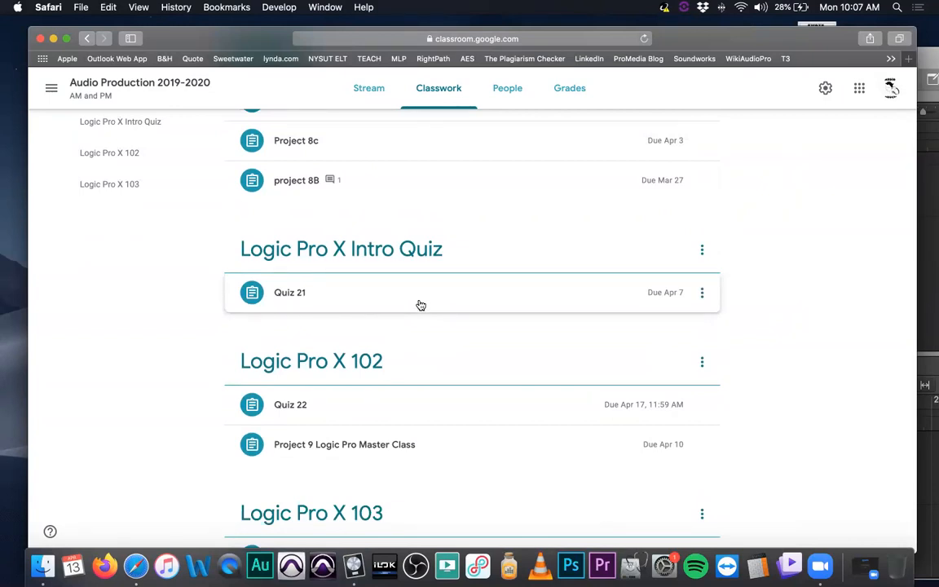
scroll(420, 314, down, 1)
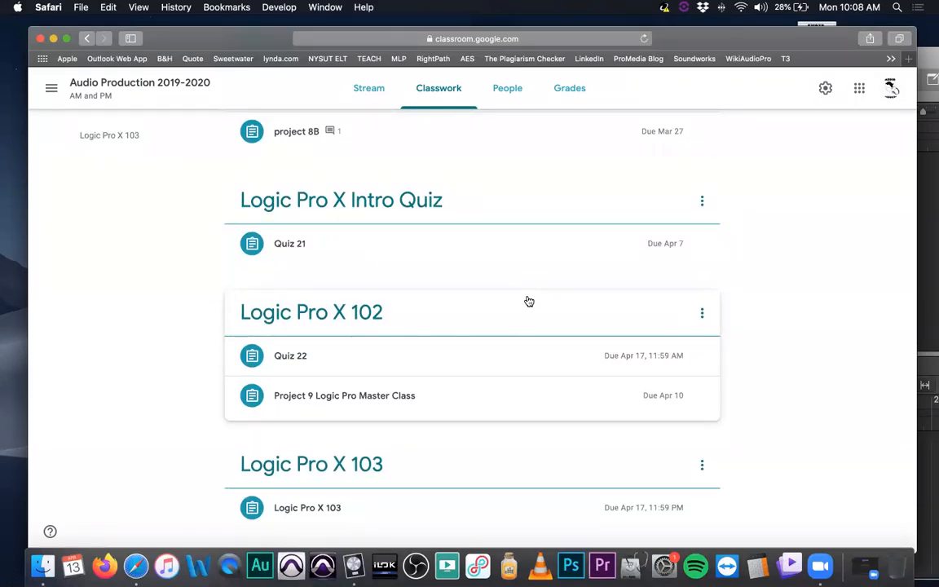
scroll(498, 303, up, 3)
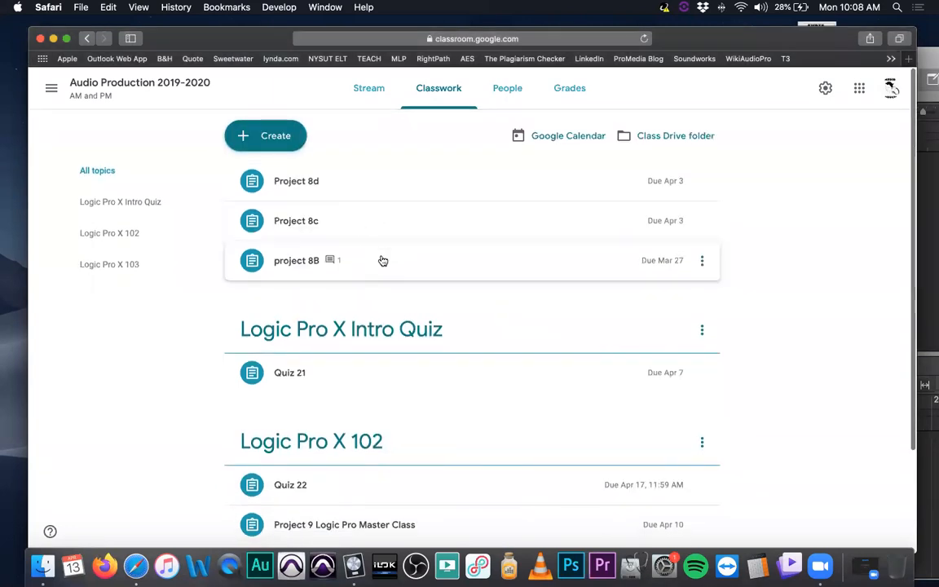
scroll(382, 262, down, 3)
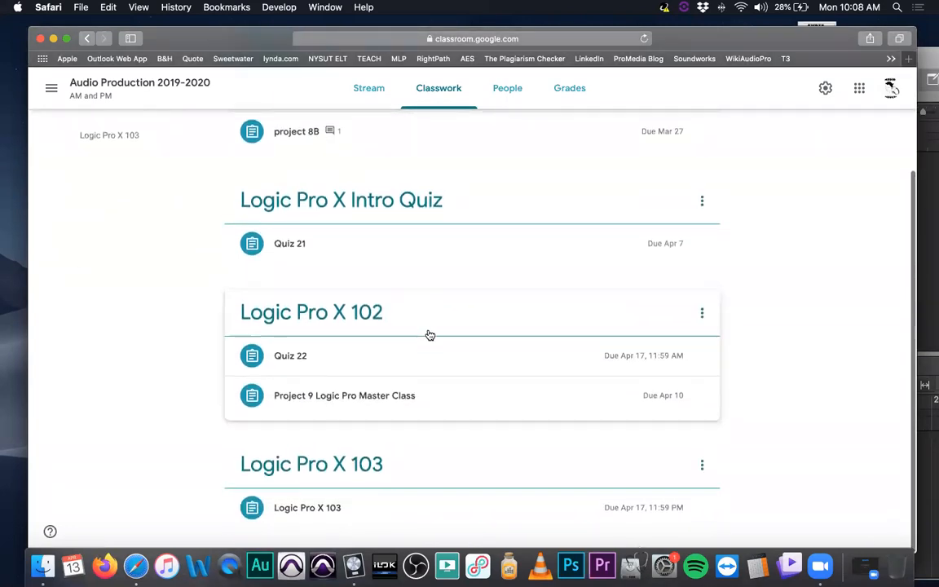
scroll(429, 335, up, 3)
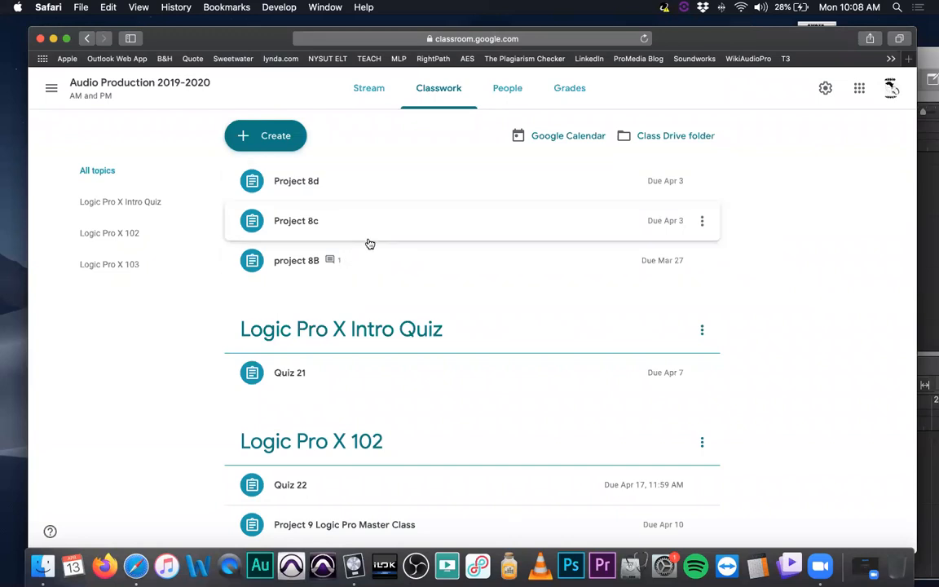
scroll(370, 244, down, 3)
scroll(371, 247, up, 1)
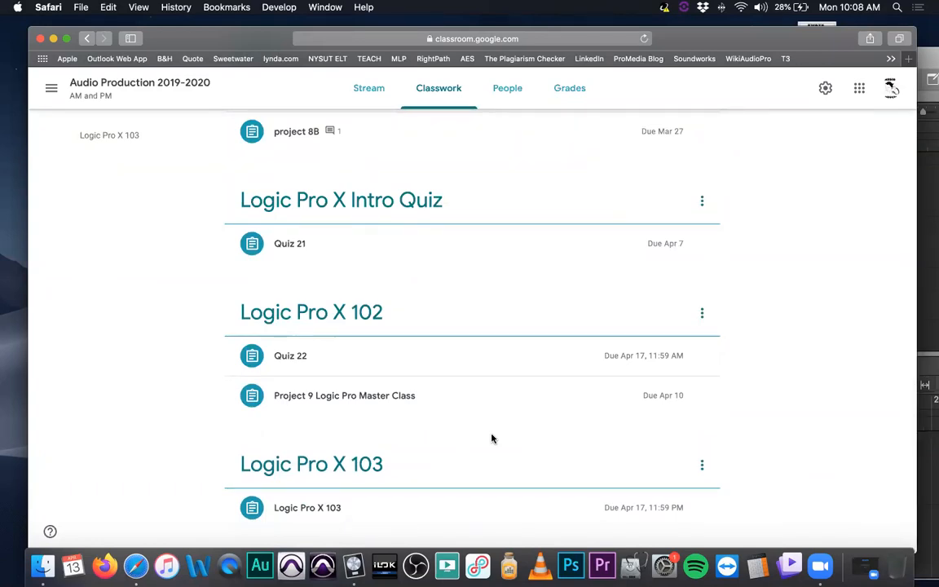
scroll(461, 409, up, 1)
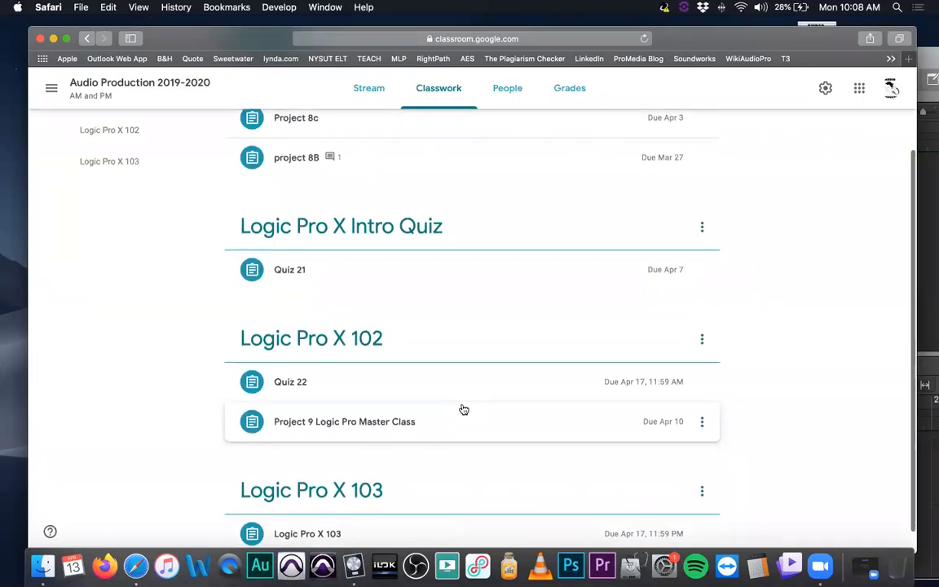
scroll(463, 409, down, 1)
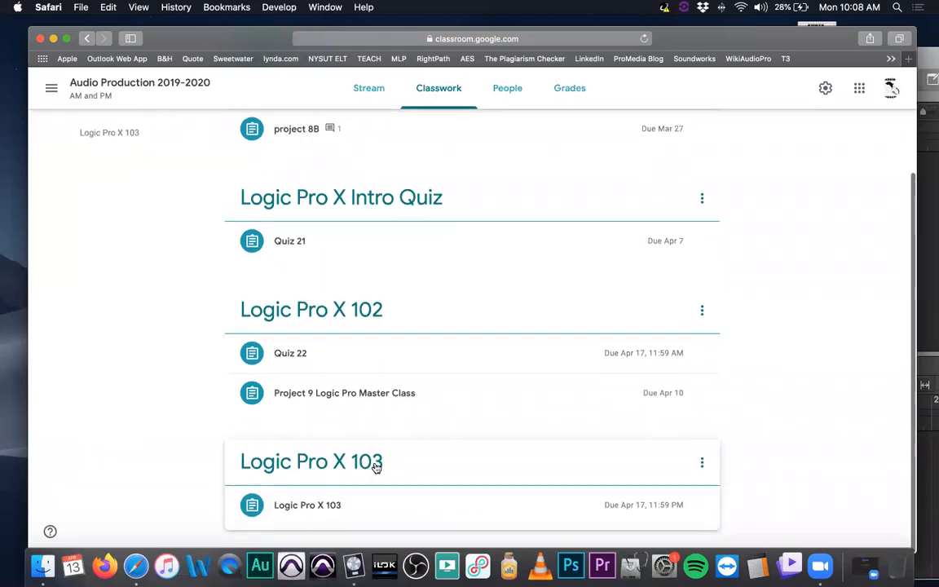
Step: Expand the Logic Pro X 103 assignment and open its attached project9A.doc worksheet
click(401, 506)
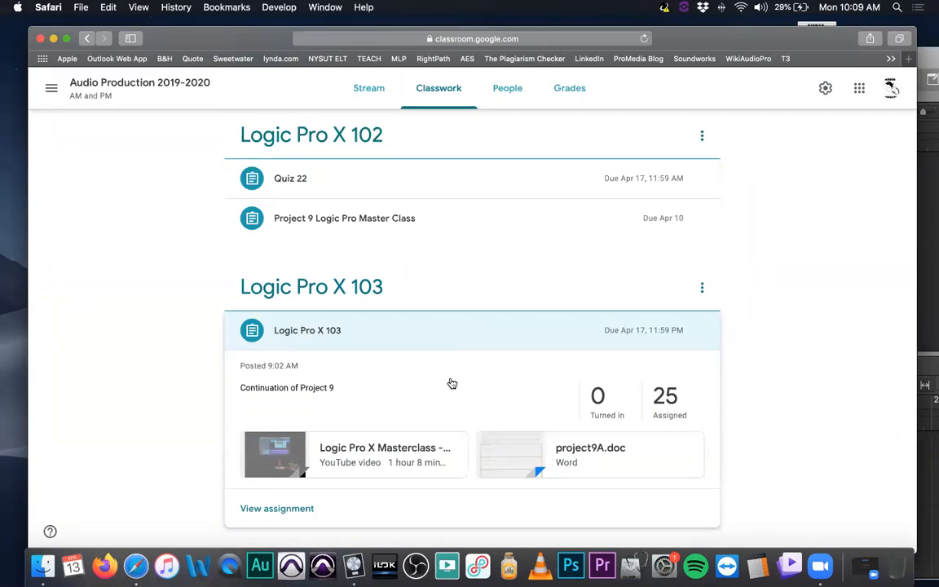
scroll(452, 383, down, 1)
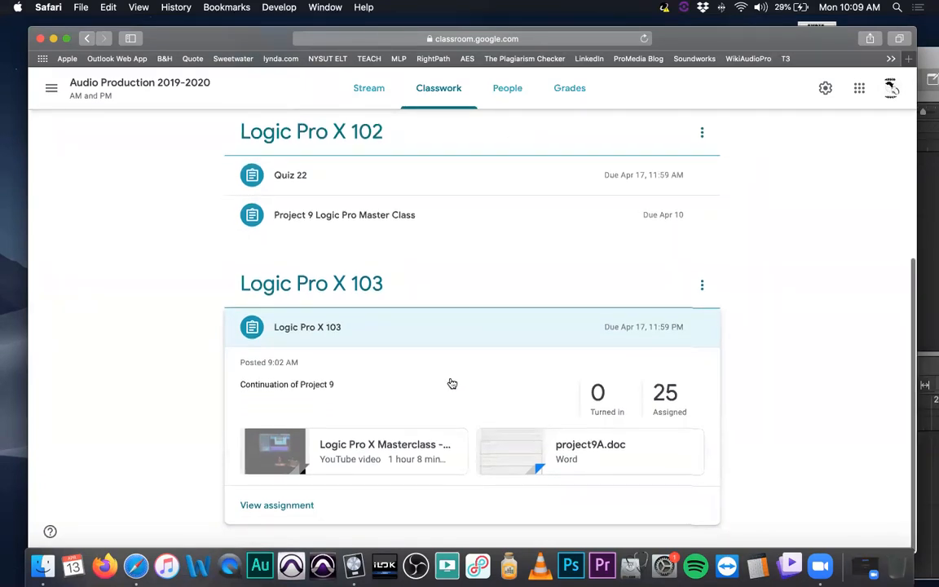
click(518, 464)
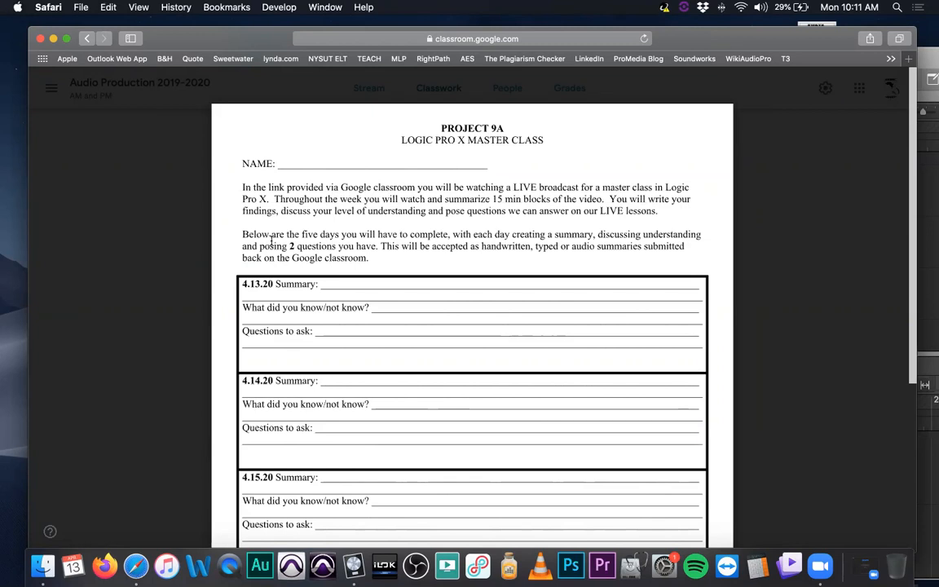
Step: Read the Project 9A worksheet's instructions and daily summary sections, dismissing the protection alert, and close the document
scroll(305, 306, down, 5)
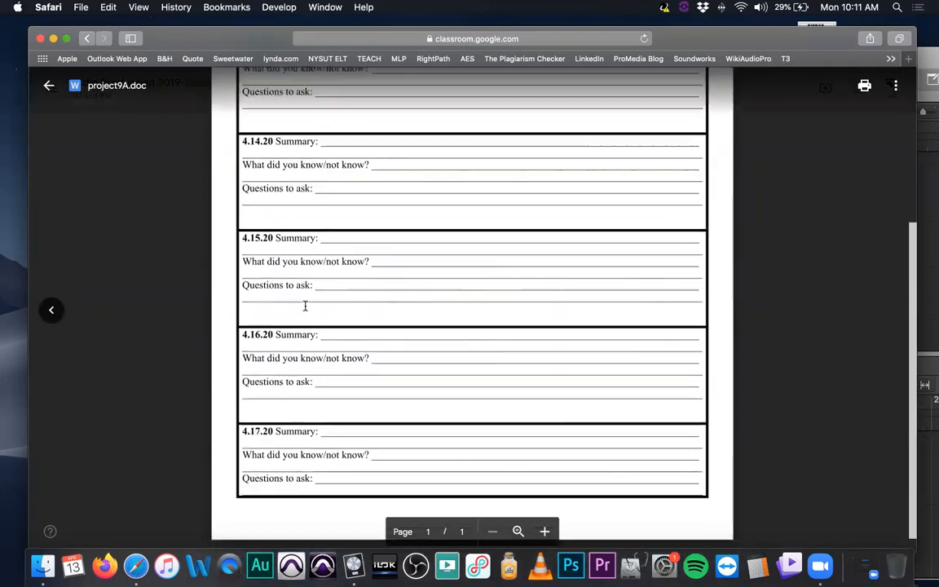
scroll(305, 306, down, 1)
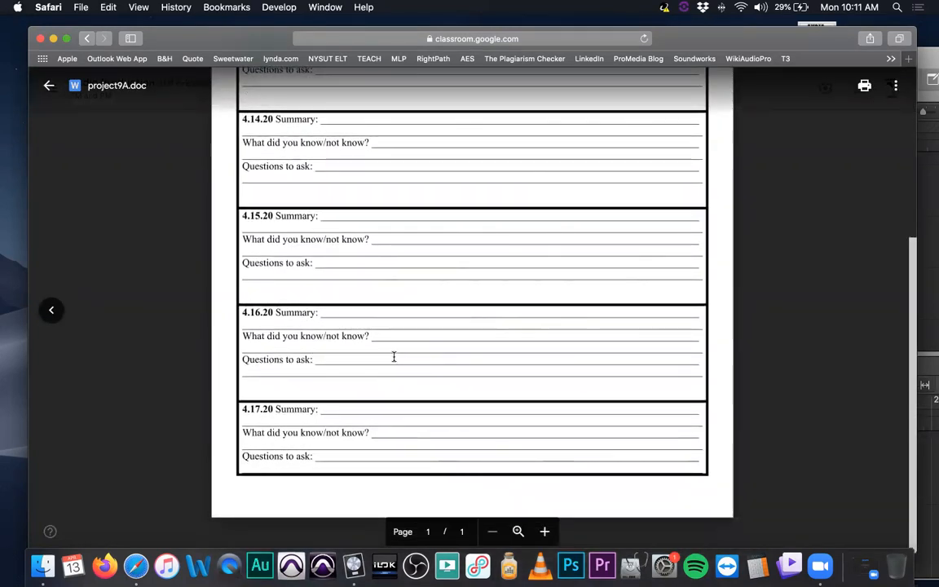
scroll(394, 356, up, 5)
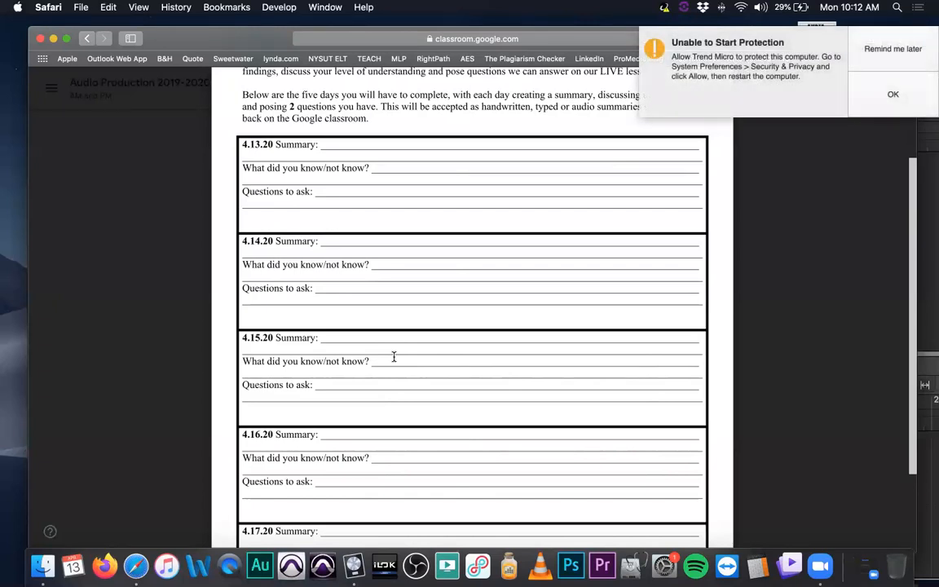
click(930, 49)
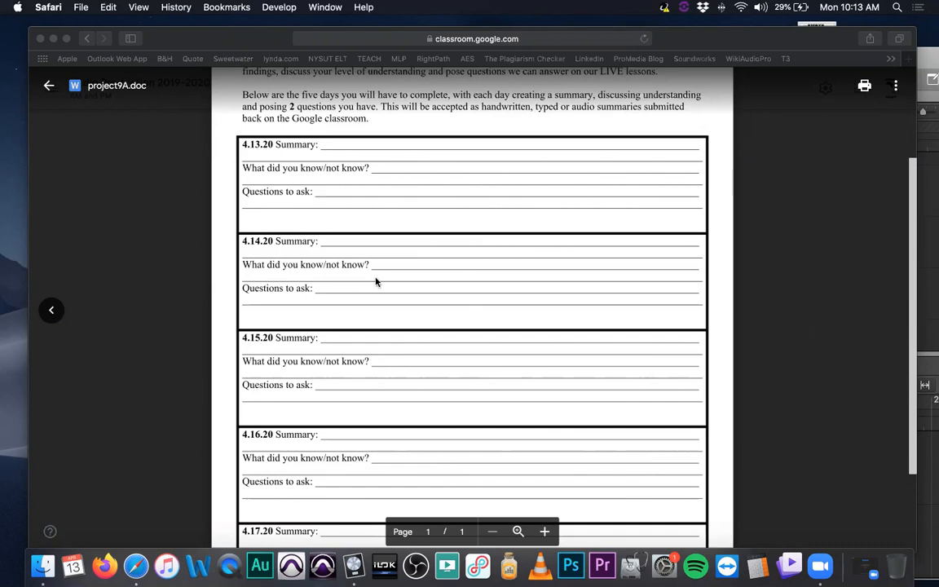
scroll(379, 281, up, 3)
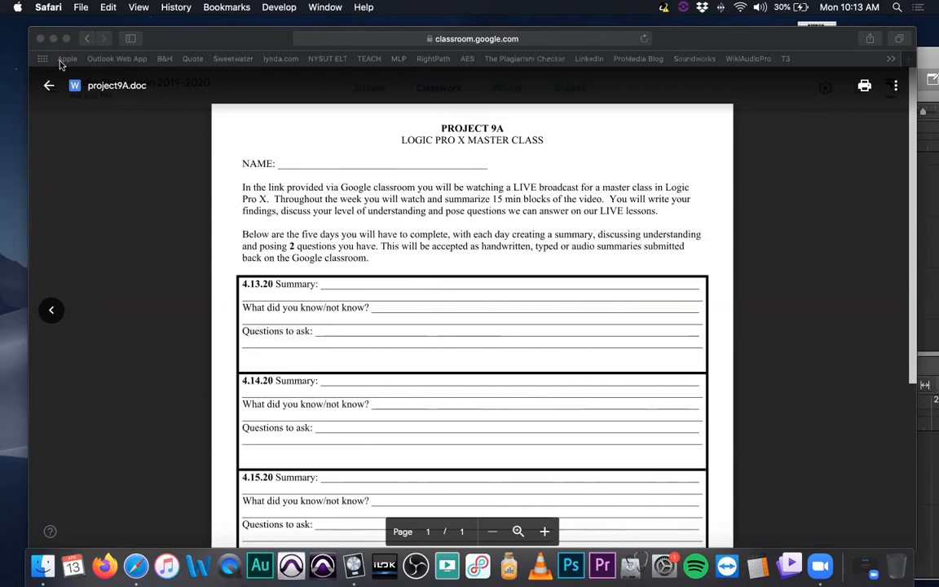
click(49, 84)
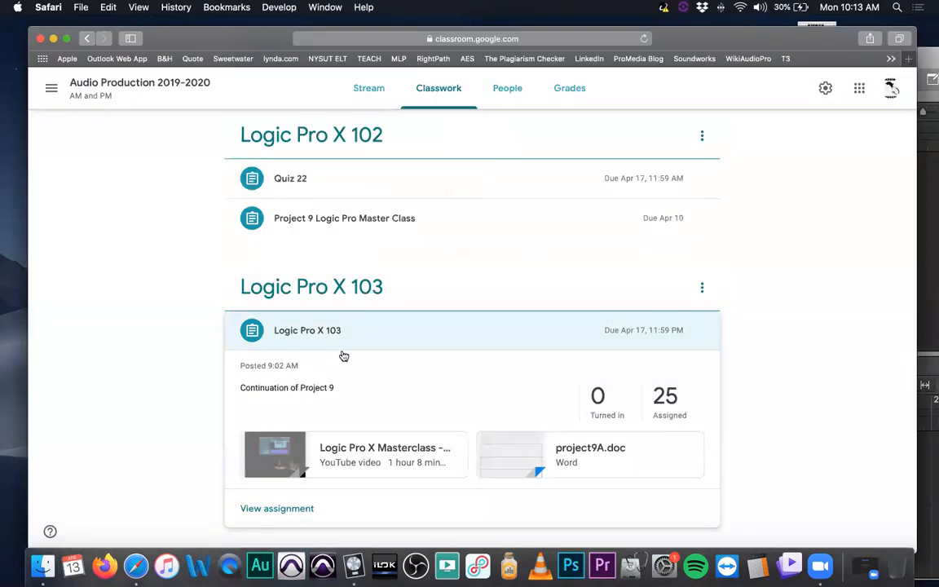
Step: Go back over the Classwork list, checking the Project 8 items, Quiz 21, Quiz 22, Project 9 and Logic Pro X 103
scroll(341, 355, up, 5)
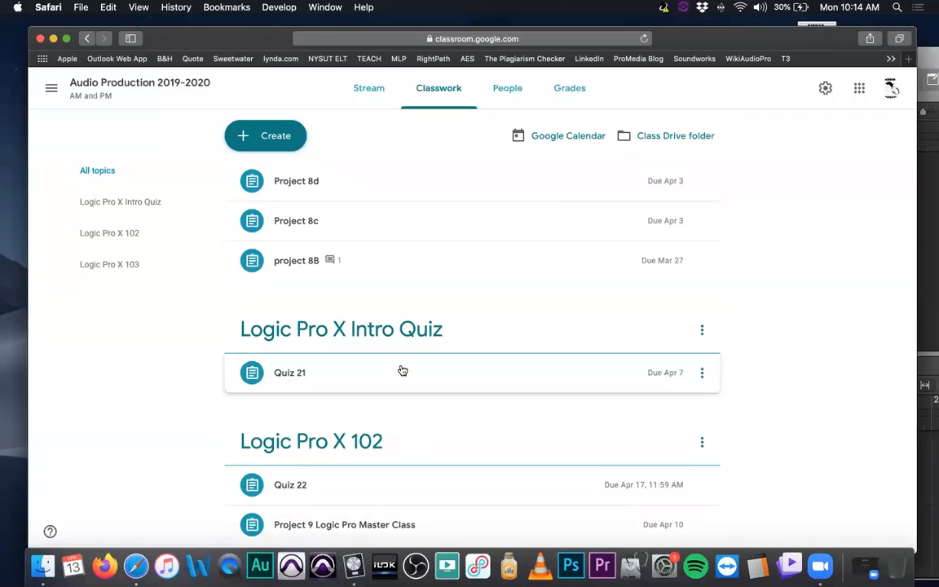
scroll(400, 371, down, 2)
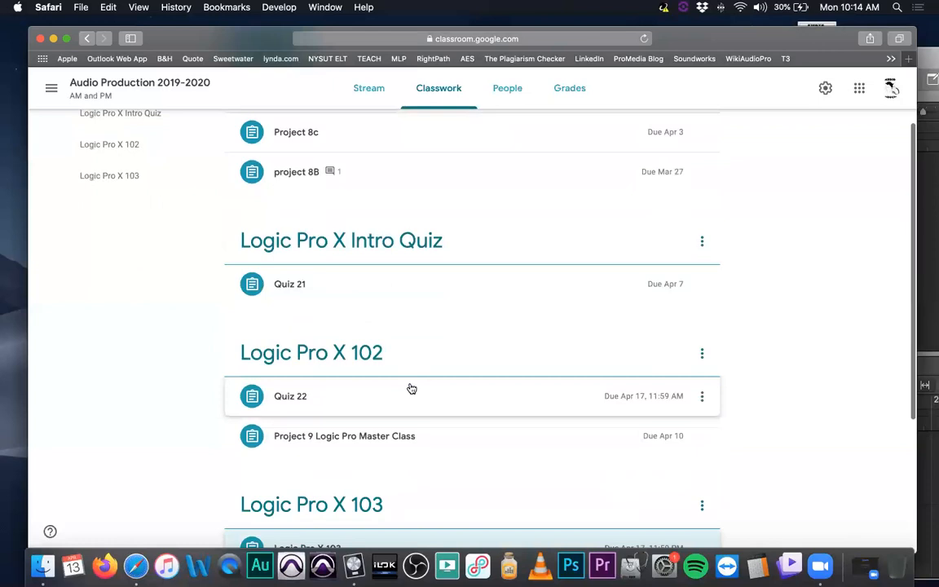
scroll(413, 332, down, 2)
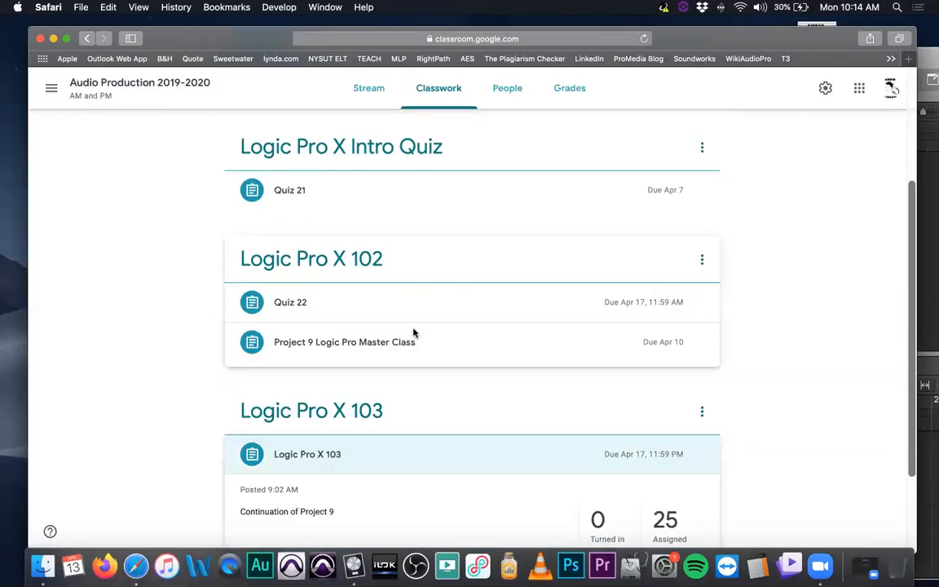
scroll(418, 319, down, 1)
scroll(427, 369, down, 2)
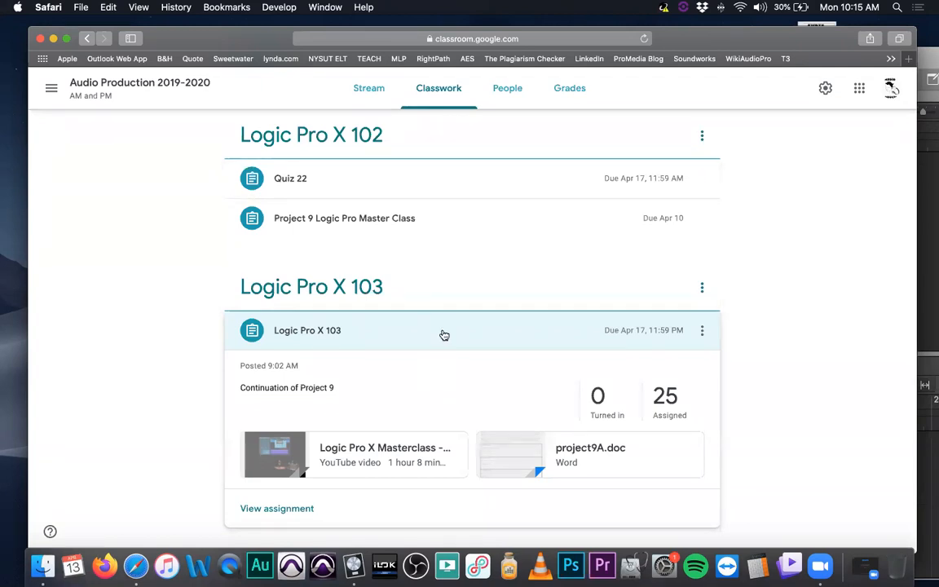
scroll(438, 331, up, 5)
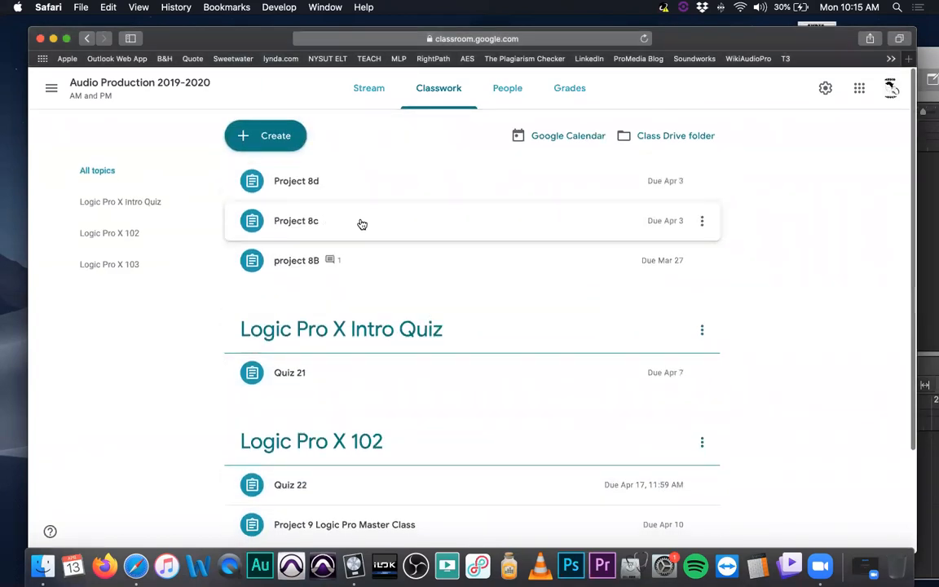
scroll(395, 283, down, 2)
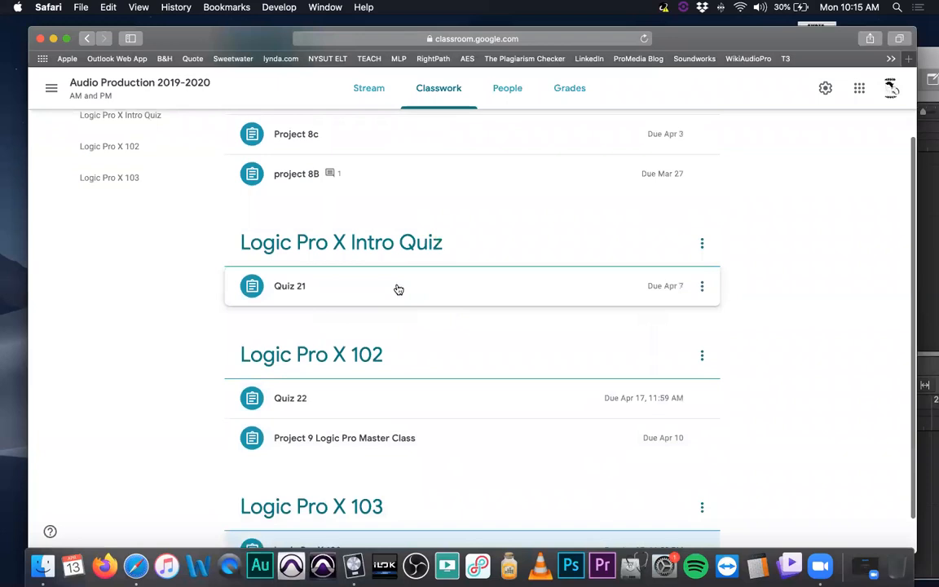
scroll(452, 360, down, 1)
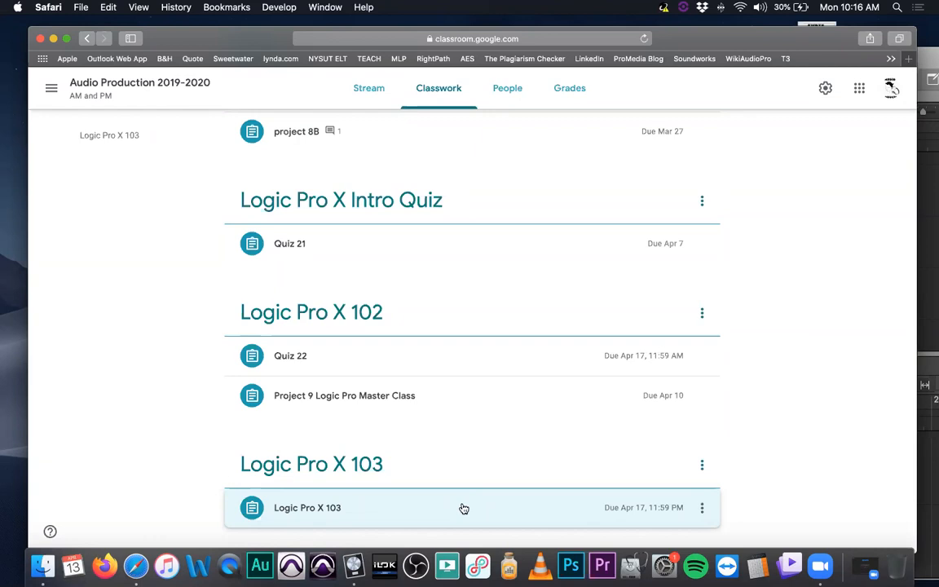
Step: Shift the browser window aside so it is partly off screen and open the class's Grades page
drag(142, 38, 145, 34)
drag(694, 34, 344, 32)
click(220, 84)
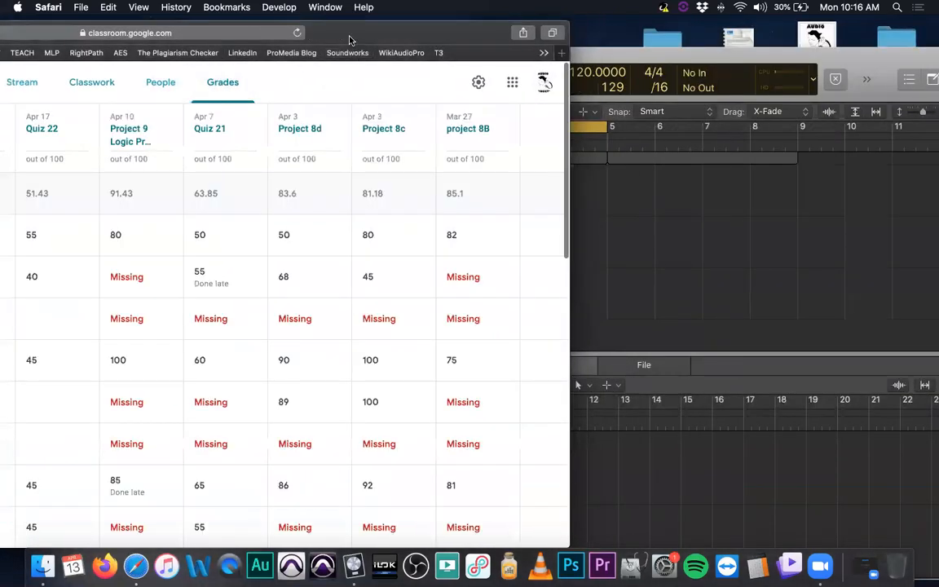
Step: Review the class's Grades table through all student rows, checking scores and missing work for Project 8B to Quiz 22
scroll(274, 195, down, 5)
scroll(275, 199, down, 10)
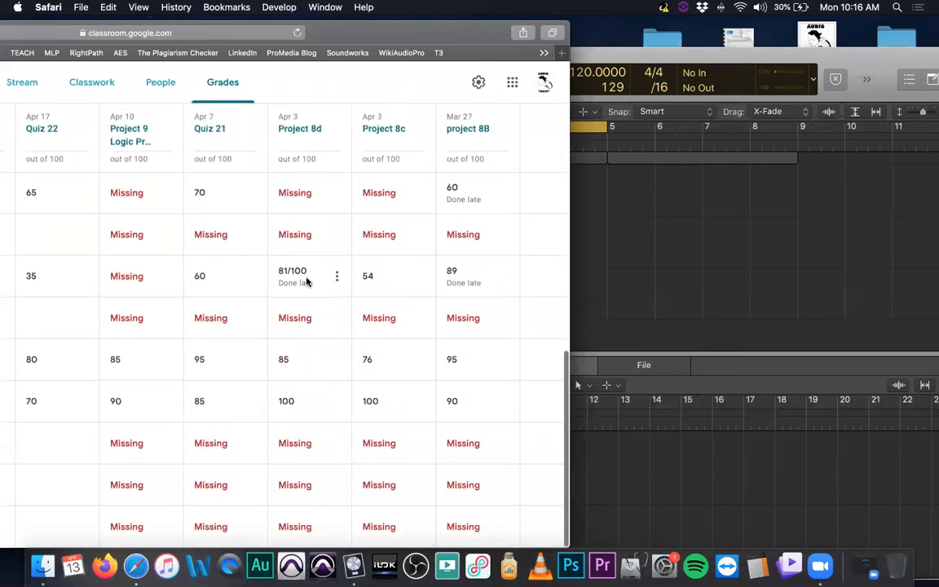
scroll(307, 281, up, 6)
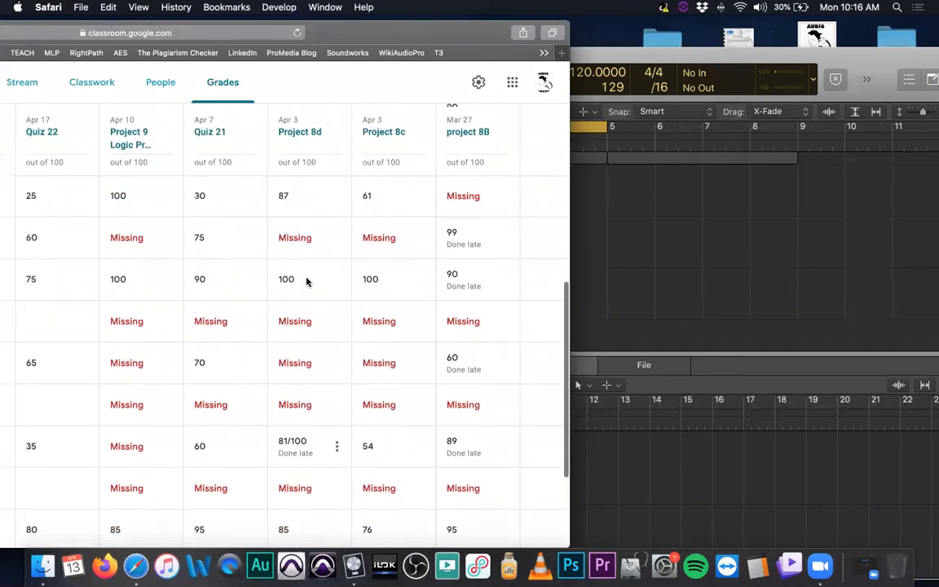
scroll(307, 282, up, 8)
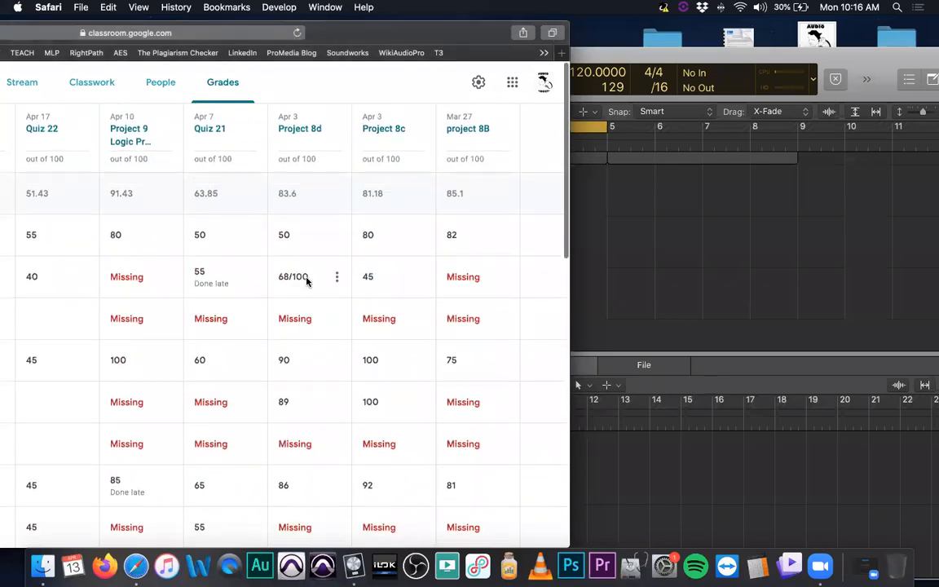
scroll(307, 277, down, 3)
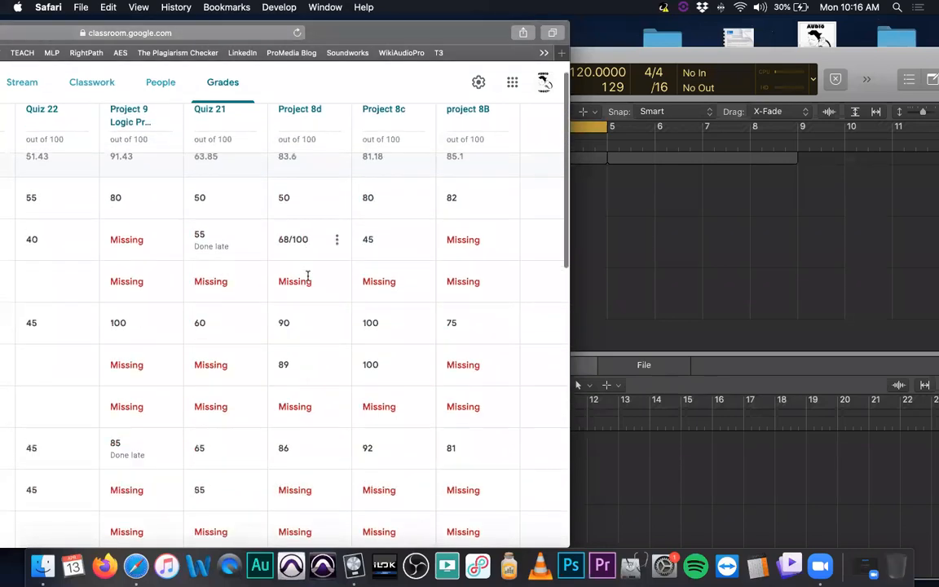
scroll(307, 276, down, 5)
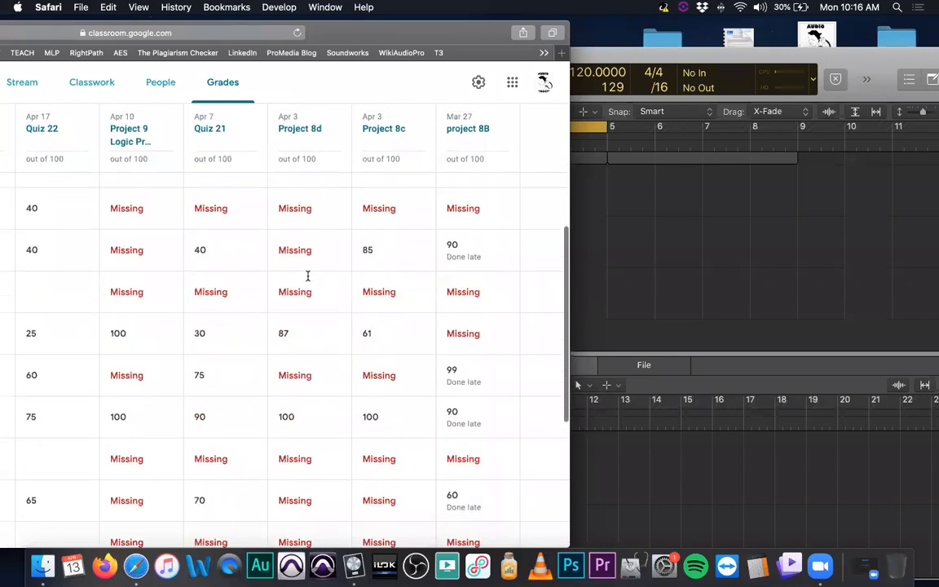
scroll(295, 274, down, 6)
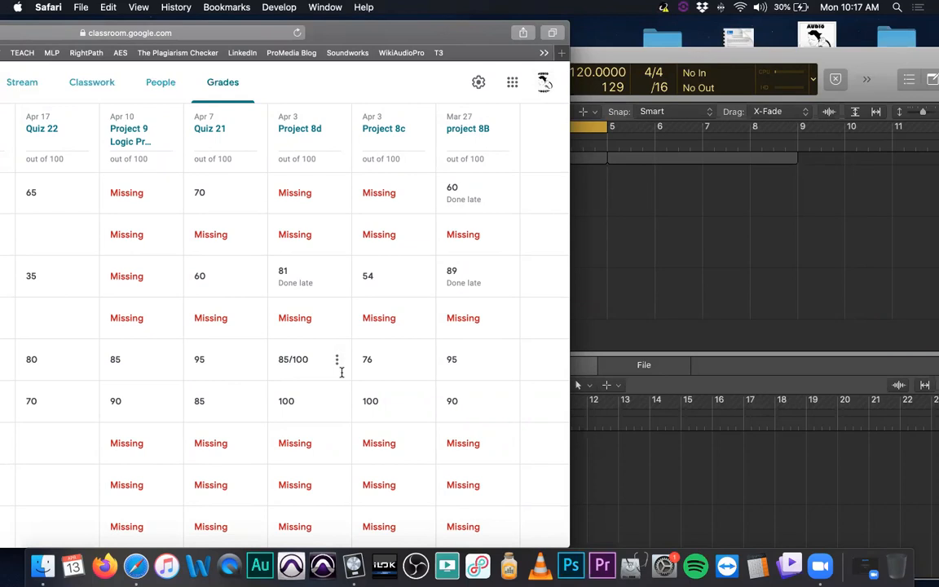
Step: Return to the class Stream, bring the browser window fully back on screen and postpone the protection alert
click(24, 79)
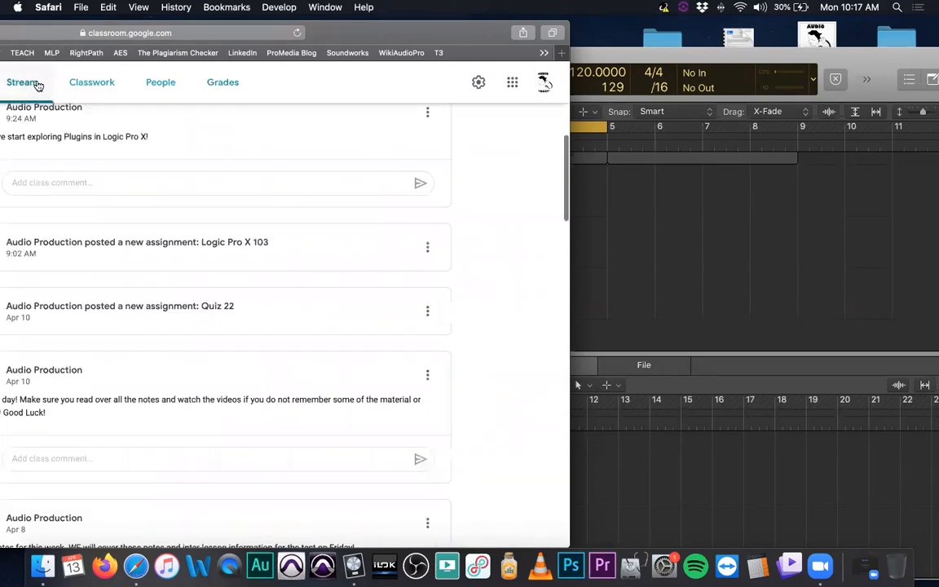
double_click(323, 41)
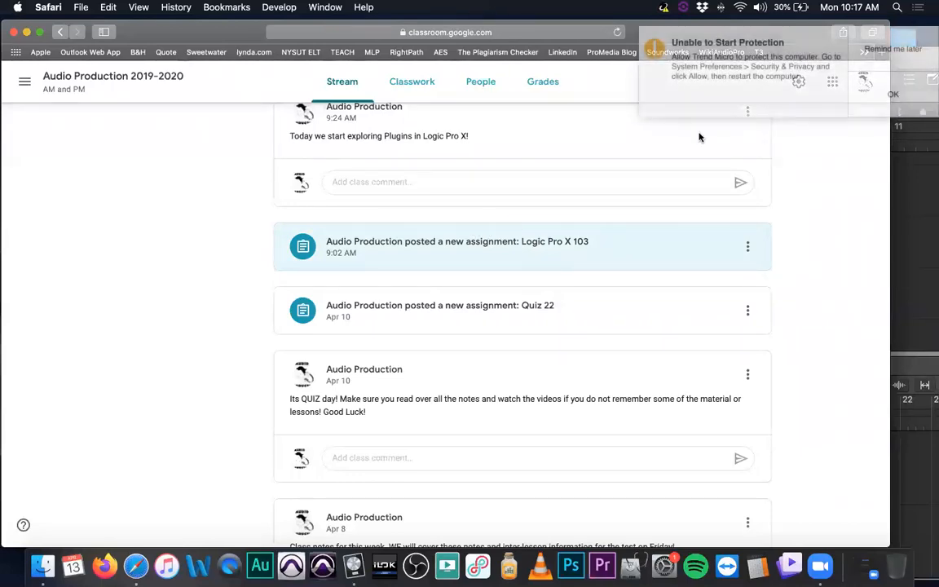
click(923, 49)
Step: Find the Apr 8 class notes post in the Stream, view its IMG_0186.JPG attachment and close the image
scroll(535, 217, down, 5)
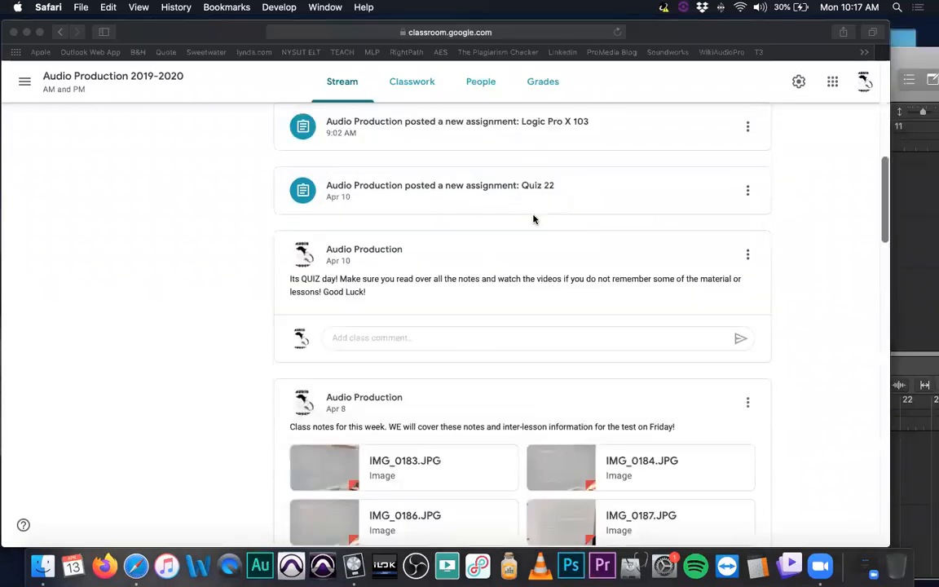
scroll(510, 256, down, 2)
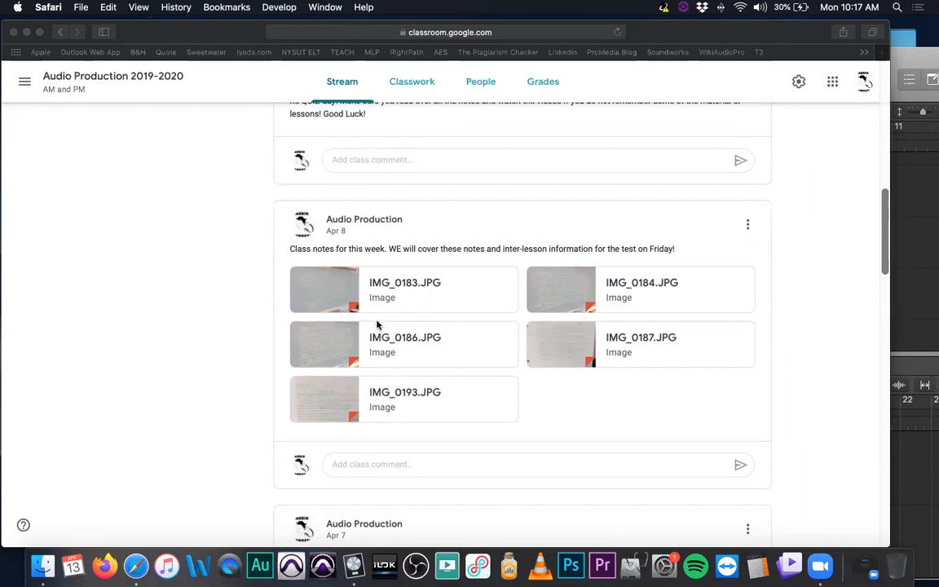
click(335, 350)
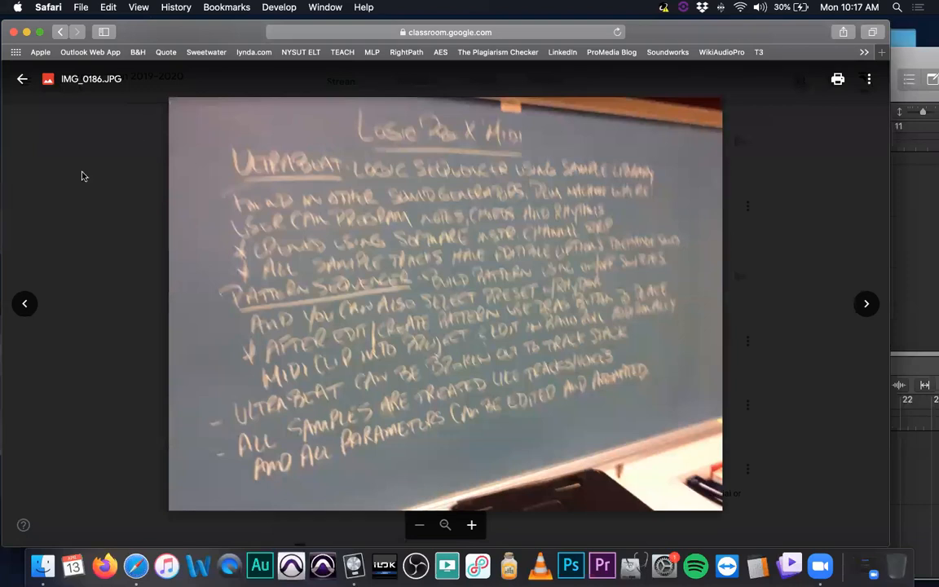
click(22, 83)
Step: View the IMG_0183.JPG Varispeed notes attached to the Apr 8 post and close the image
scroll(432, 432, down, 3)
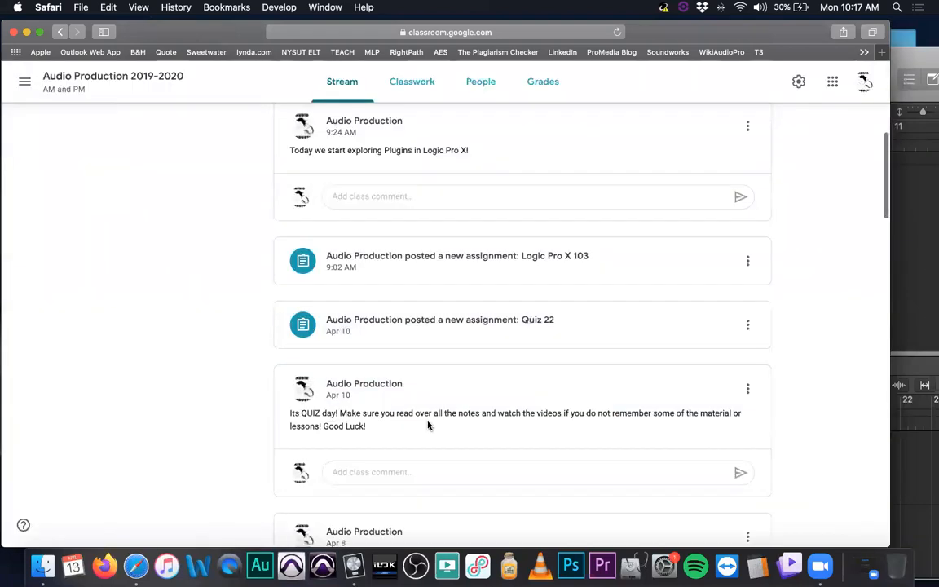
scroll(433, 428, up, 3)
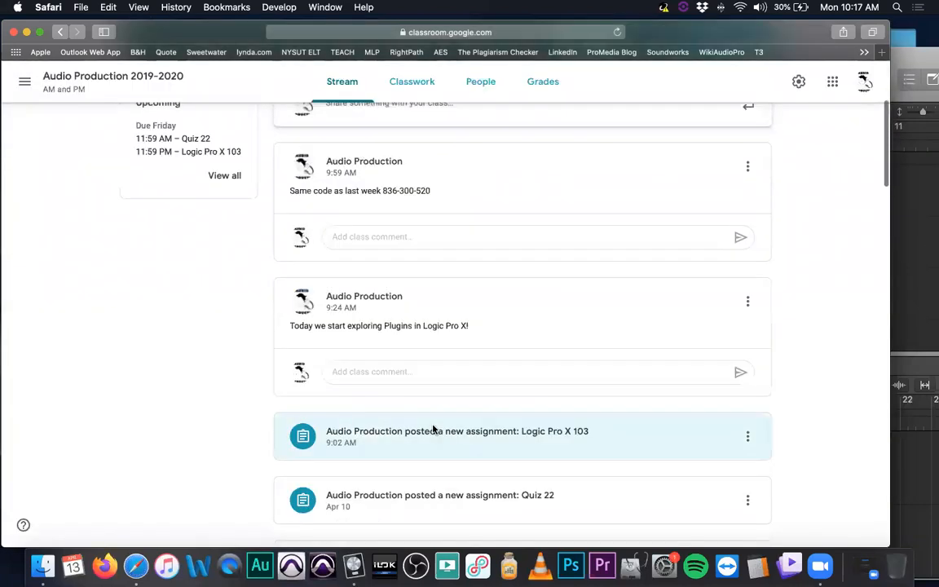
scroll(437, 432, down, 6)
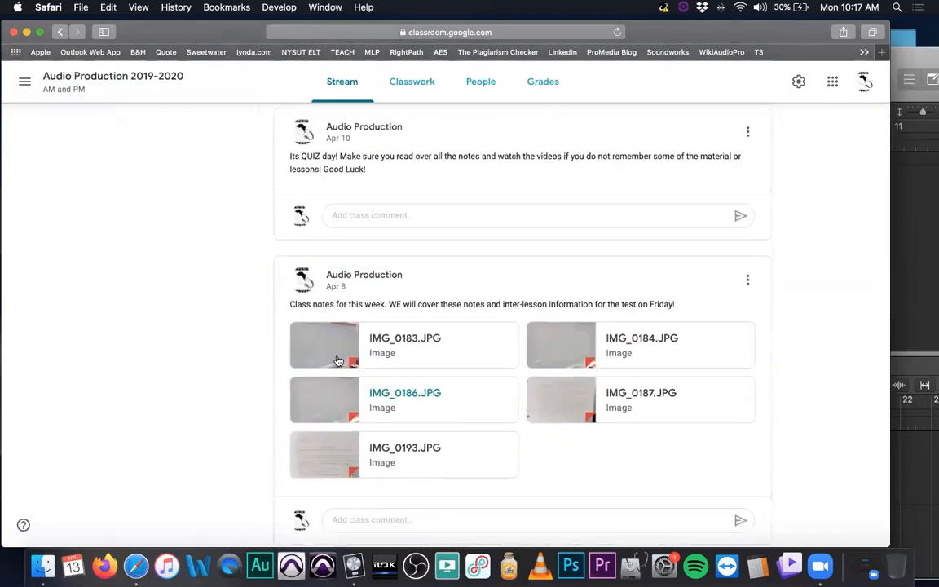
click(457, 351)
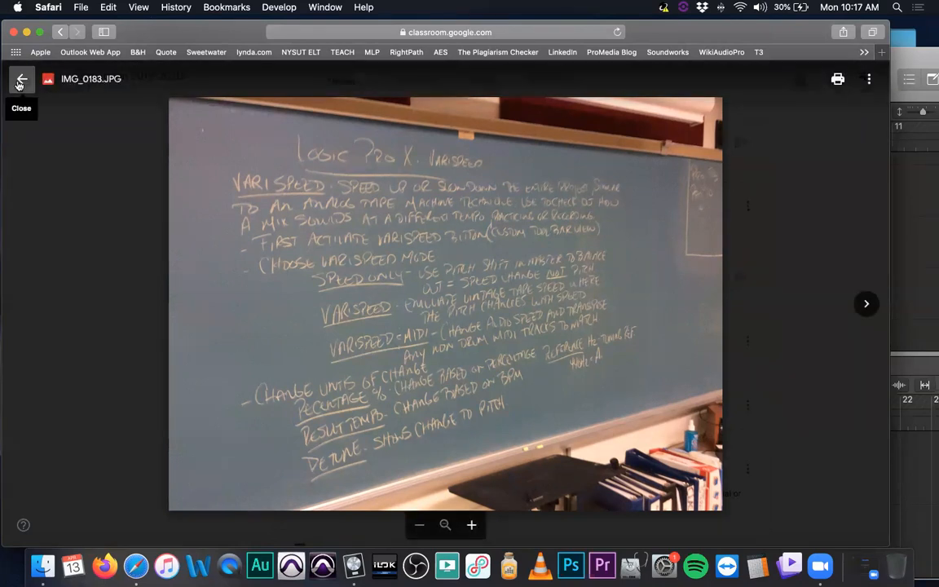
click(20, 82)
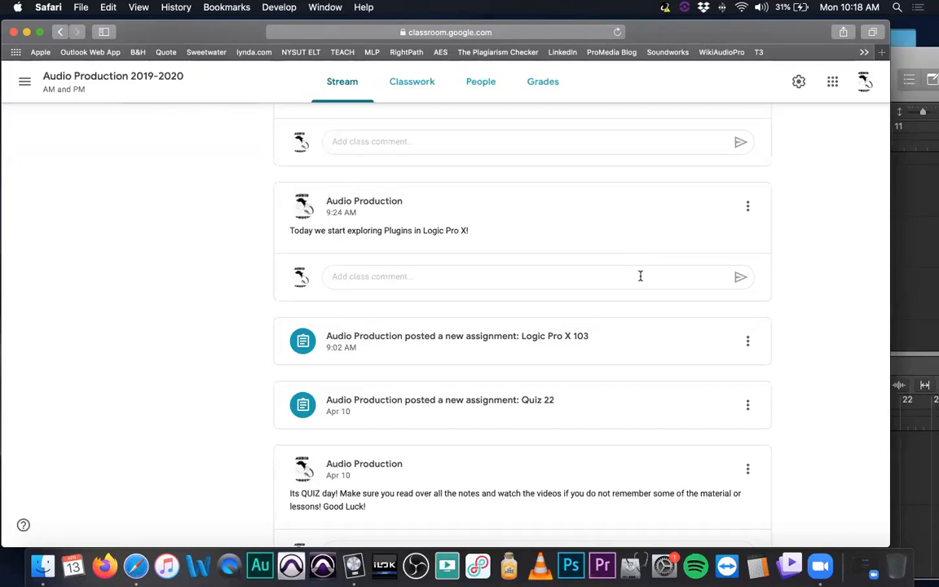
Step: Find the Mar 31 shortcuts post among the older Stream entries and open its WSB Audio Pro YouTube link
scroll(390, 278, down, 15)
scroll(390, 281, down, 15)
scroll(390, 281, down, 15)
scroll(383, 300, up, 10)
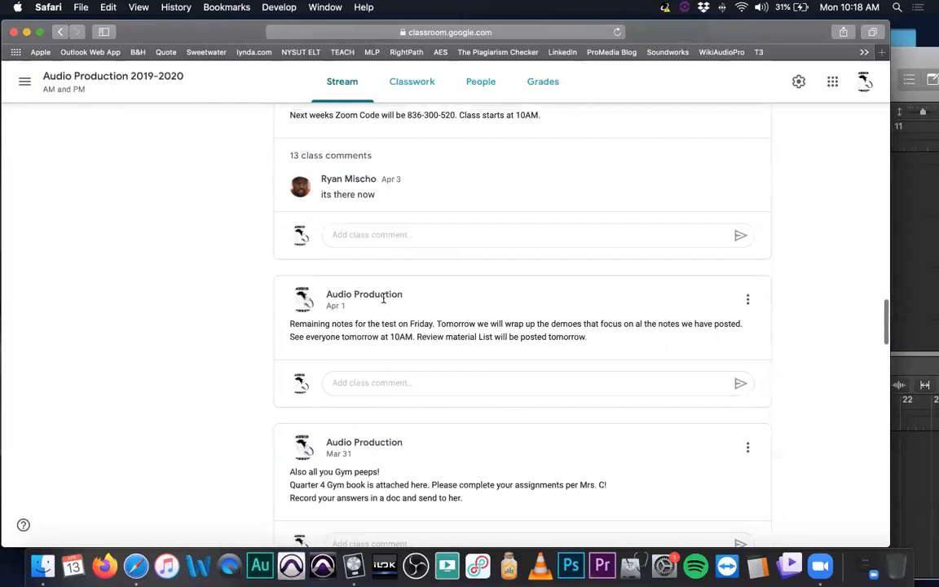
scroll(383, 300, up, 5)
scroll(383, 301, down, 10)
scroll(384, 304, down, 3)
click(393, 307)
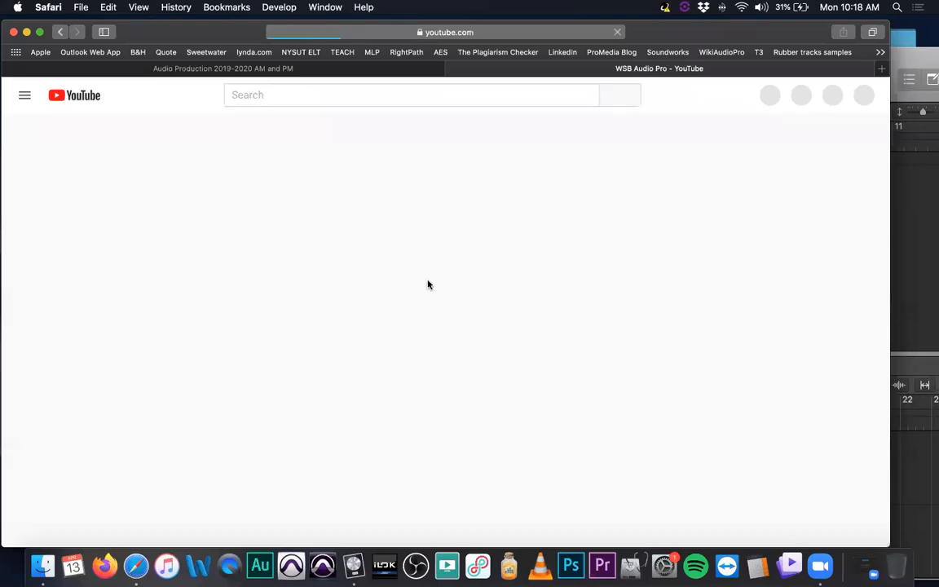
Step: Browse the WSB Audio Pro channel's uploaded class recordings back to 3.30.20 and close the YouTube page
scroll(425, 285, down, 2)
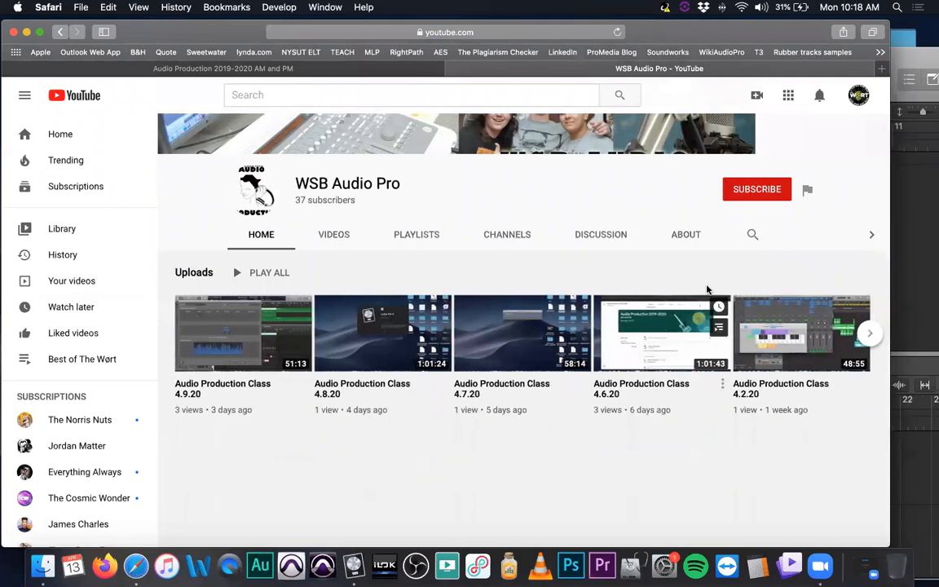
click(870, 332)
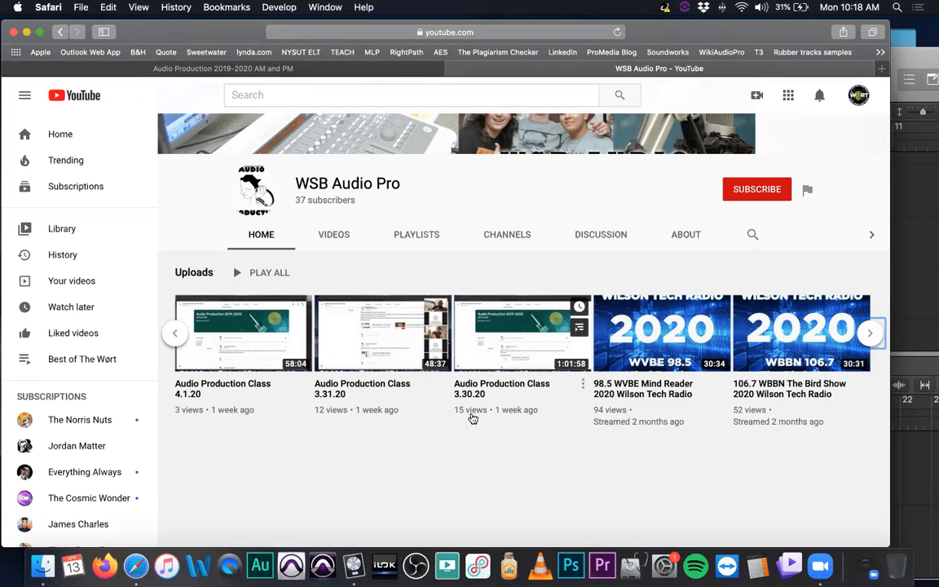
click(173, 336)
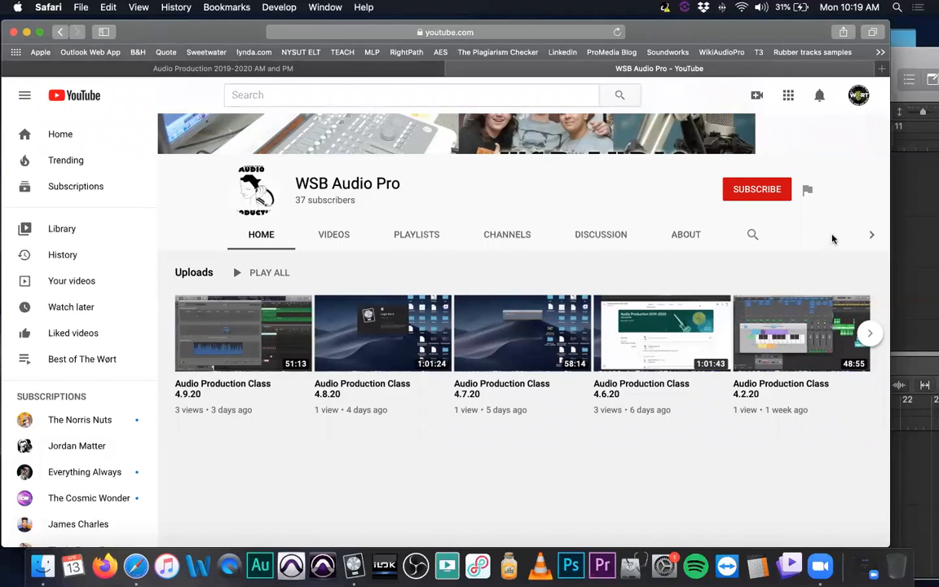
click(453, 70)
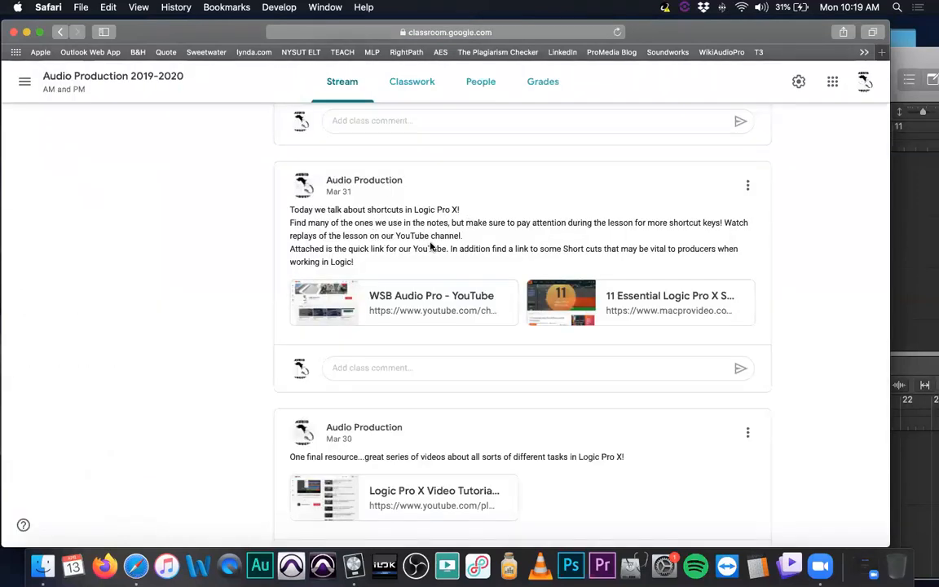
Step: Go back to the newest posts in the class Stream and shift the browser window slightly sideways
scroll(431, 246, up, 15)
scroll(423, 255, down, 5)
scroll(412, 229, up, 3)
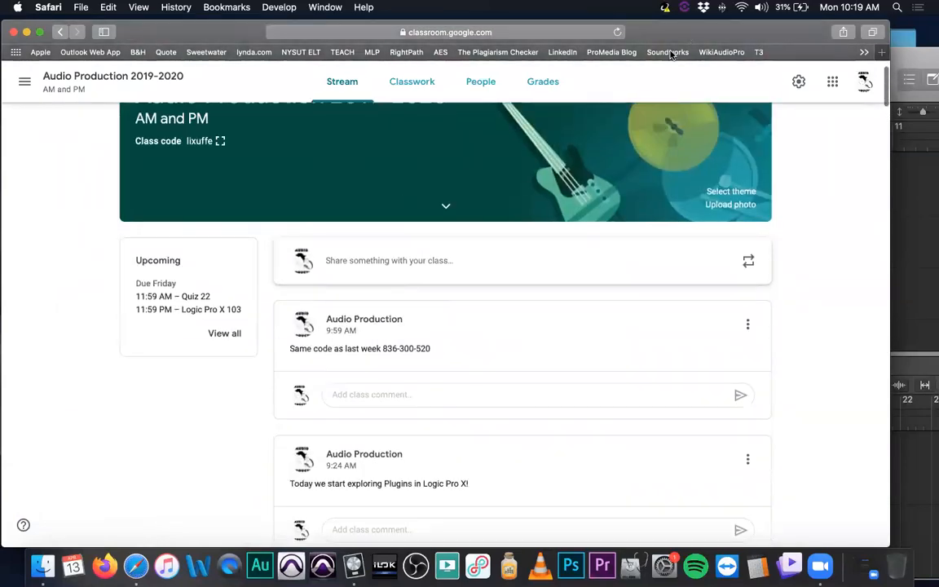
drag(750, 39, 779, 39)
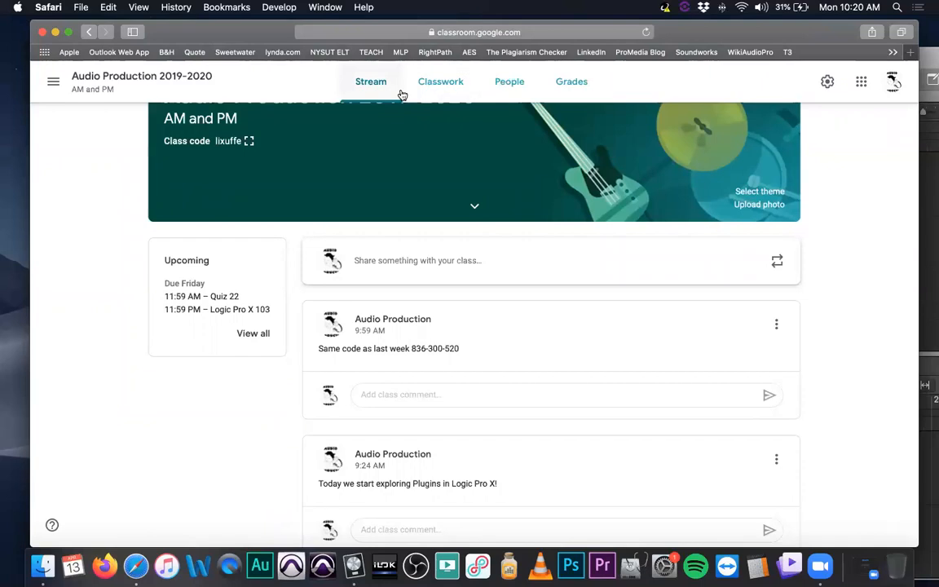
Step: Minimize the browser and reposition the Logic Pro X TEST project window so its channel strips and tracks are in view
click(54, 31)
drag(216, 58, 182, 29)
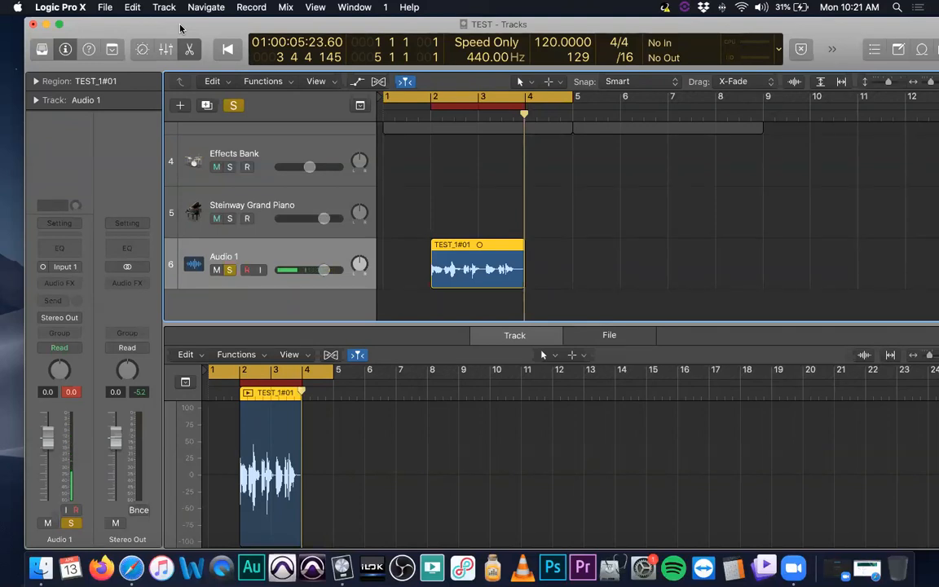
drag(143, 29, 128, 26)
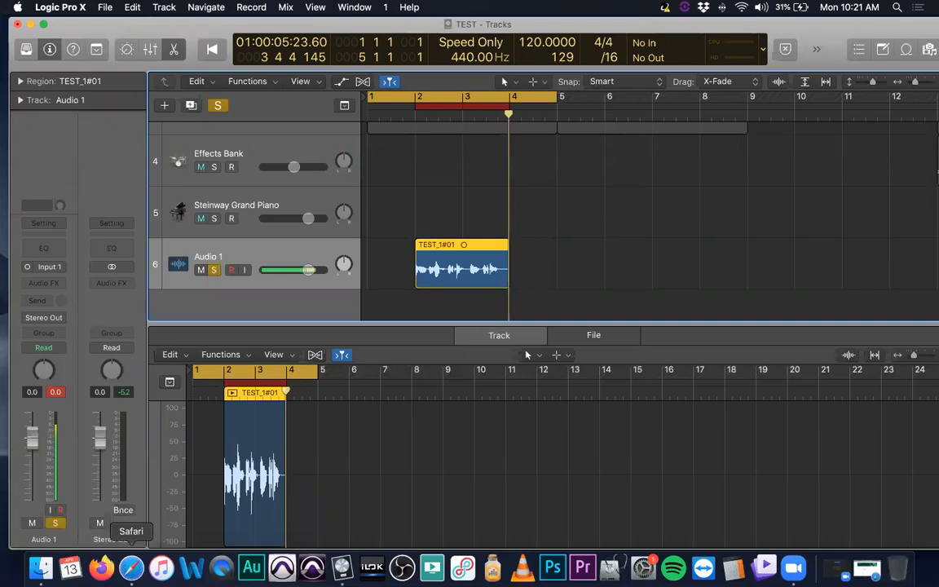
Step: Switch back to Safari, expand the Project 9 Logic Pro Master Class assignment in Classwork and open its project9.doc attachment
click(132, 567)
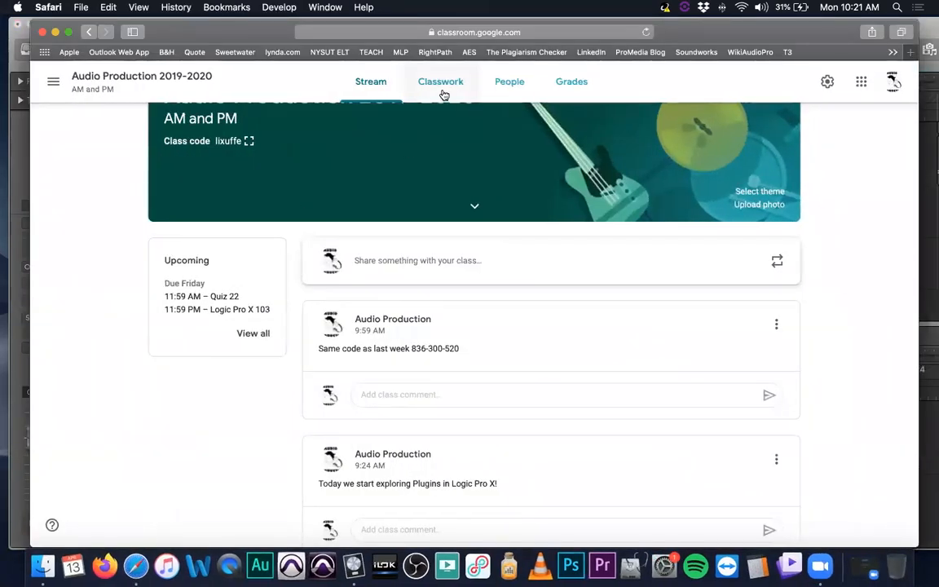
click(441, 88)
scroll(463, 407, down, 10)
click(436, 389)
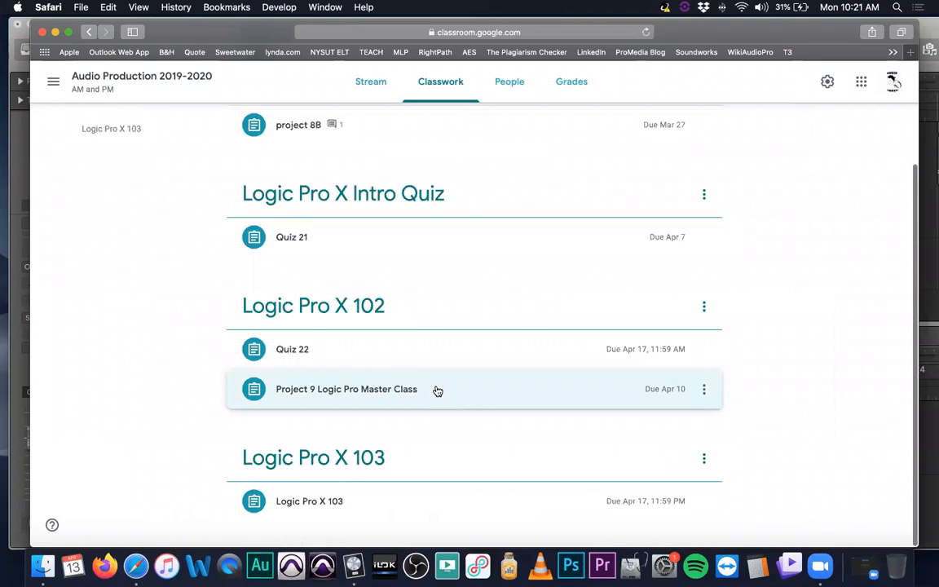
scroll(457, 457, down, 1)
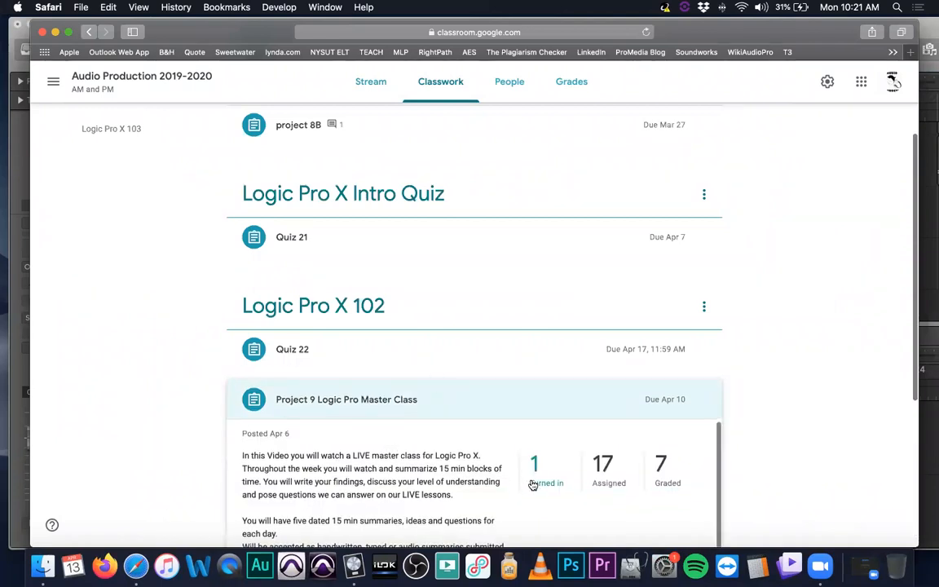
scroll(383, 457, down, 3)
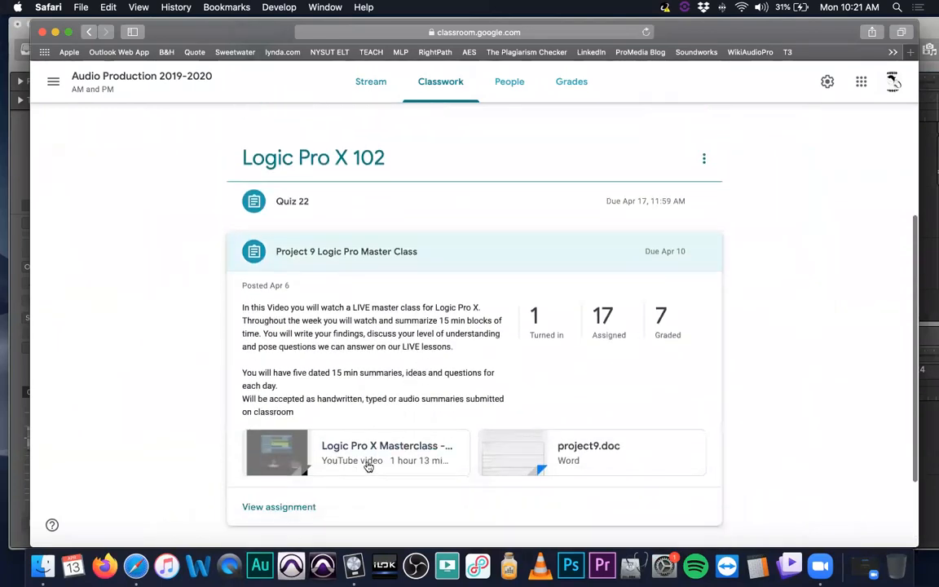
click(557, 447)
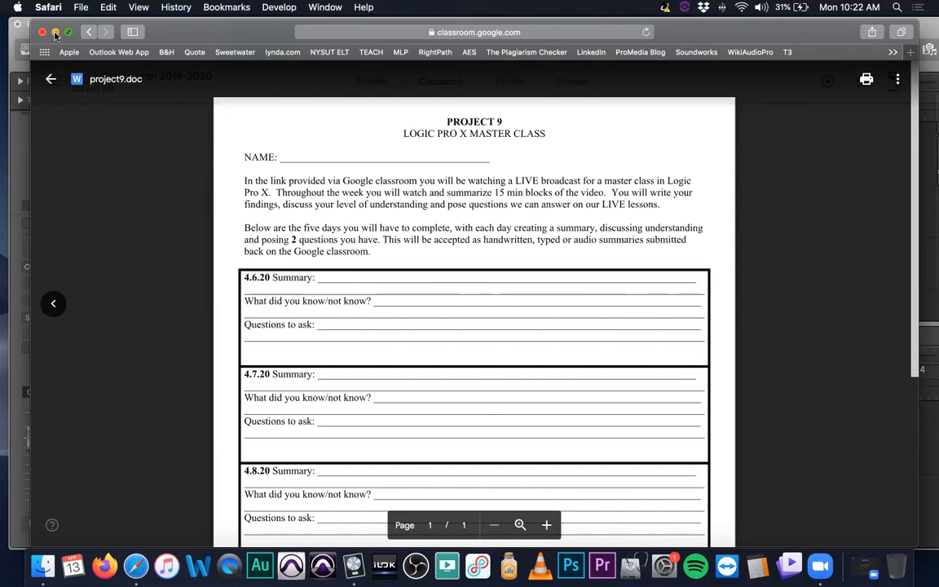
Step: Close project9.doc and collapse the Project 9 assignment, postpone the protection alert and return to the Logic Pro X TEST project
click(51, 79)
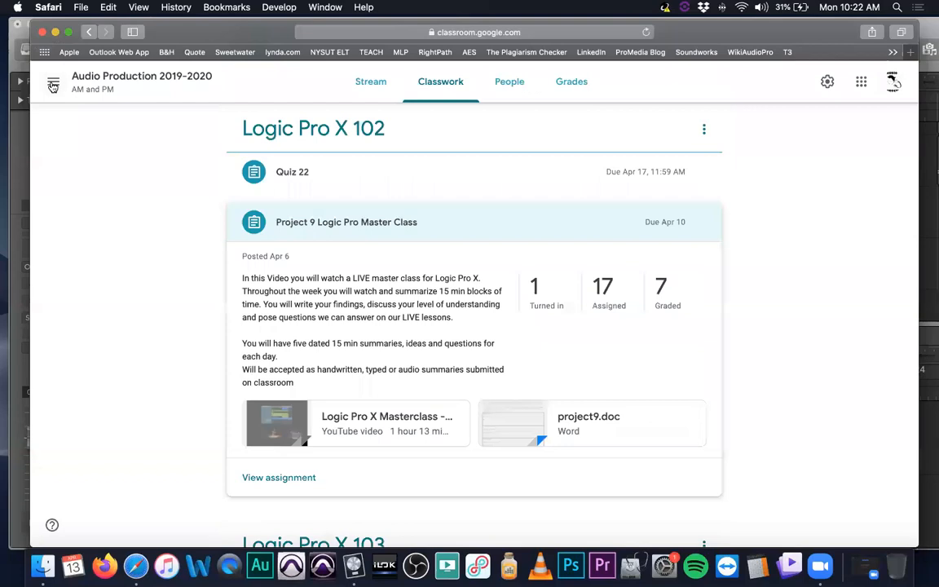
click(367, 224)
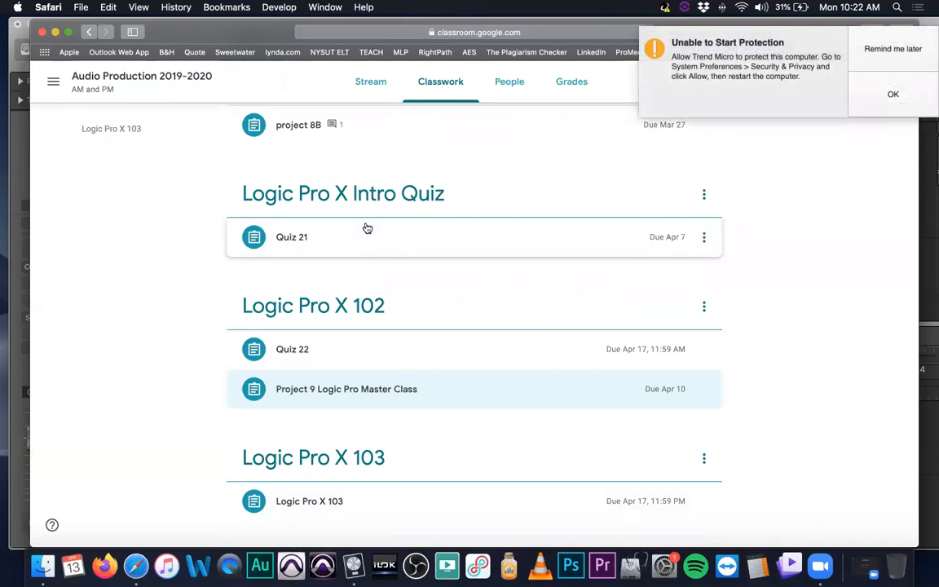
click(909, 48)
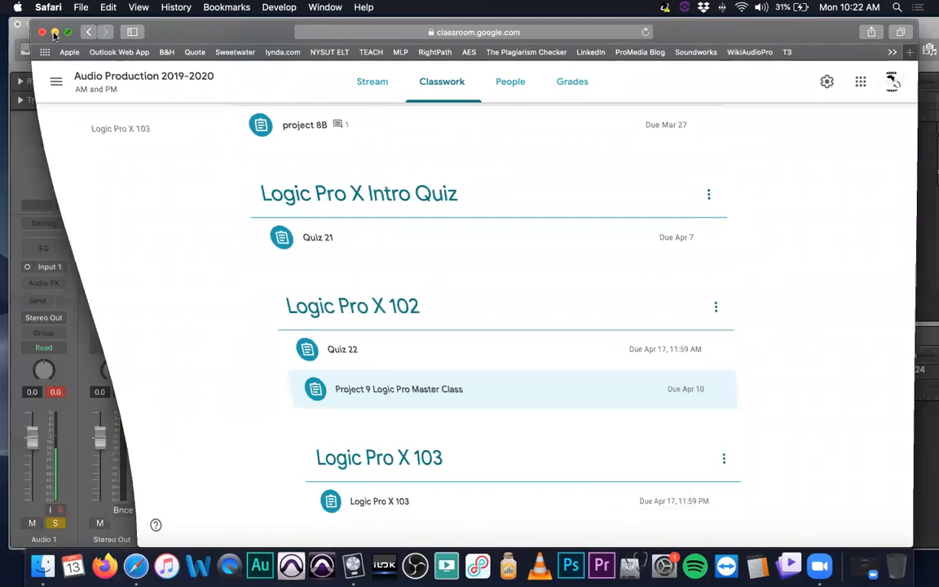
key(super+Tab)
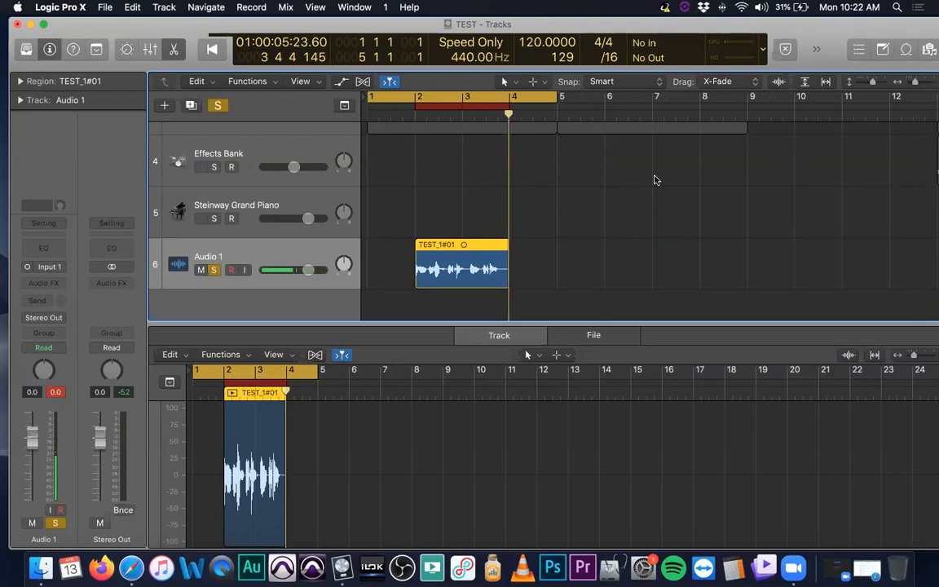
Step: Show the Library and view the drum kit patches for the Sunset track, keeping the Sunset kit selected
click(27, 51)
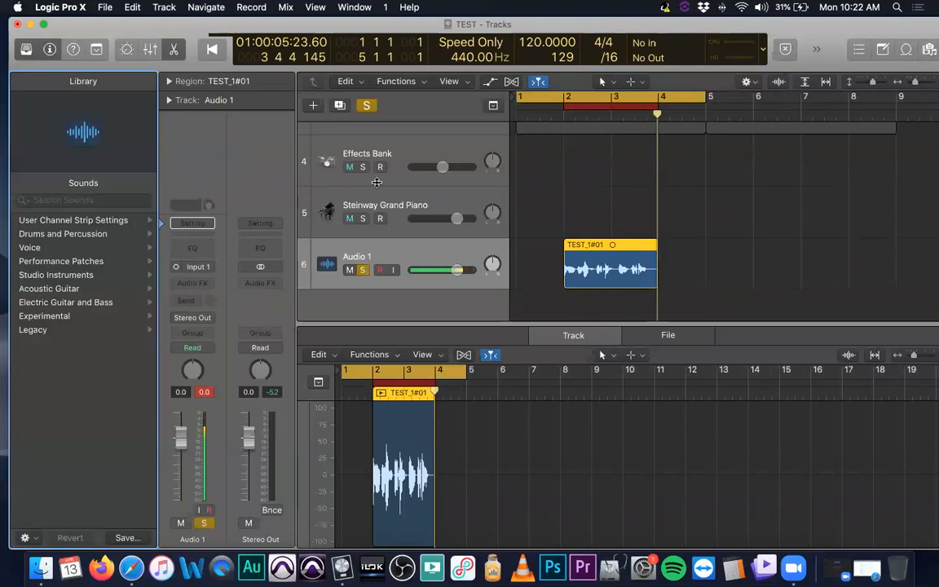
scroll(383, 179, up, 5)
click(418, 152)
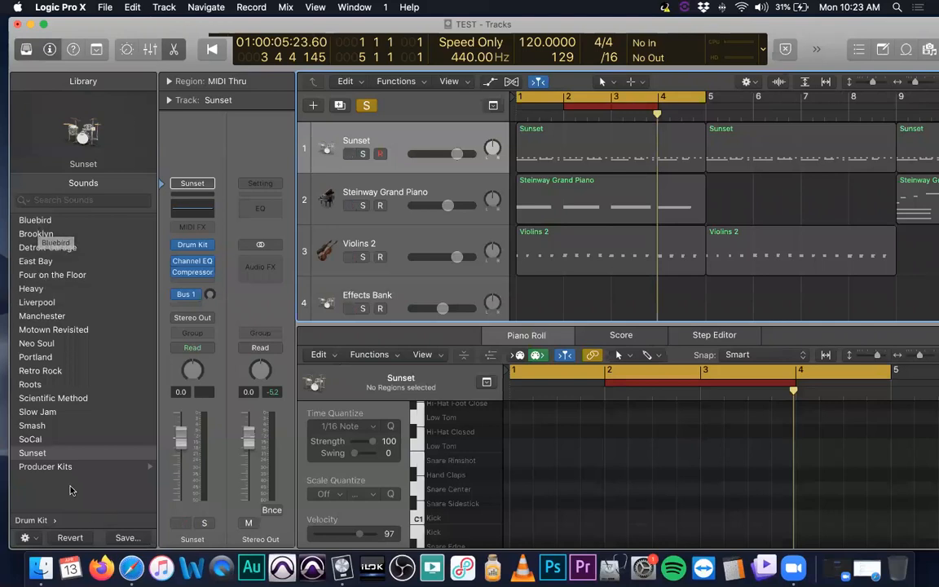
click(36, 454)
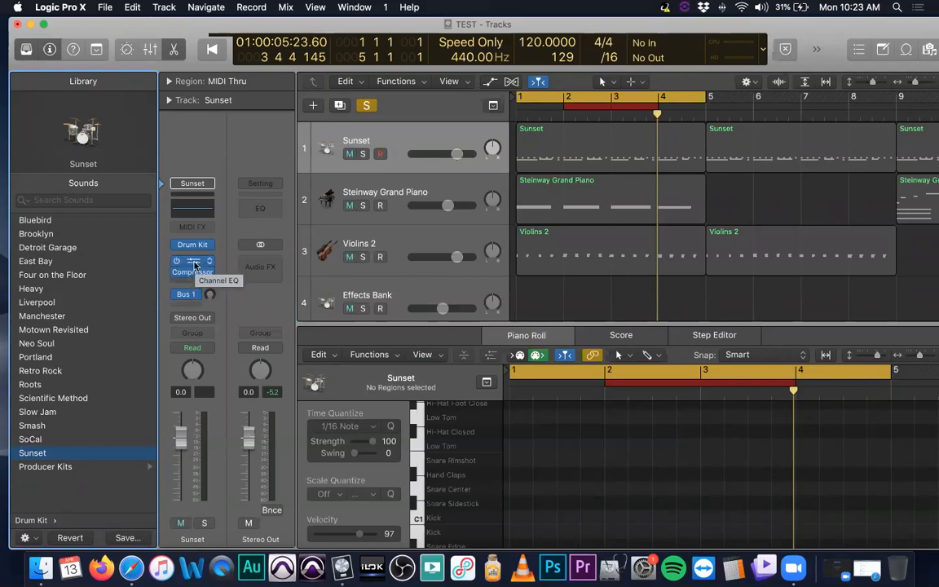
Step: Open the Mixer in its own window, move it toward the middle of the screen, and close it
key(super+2)
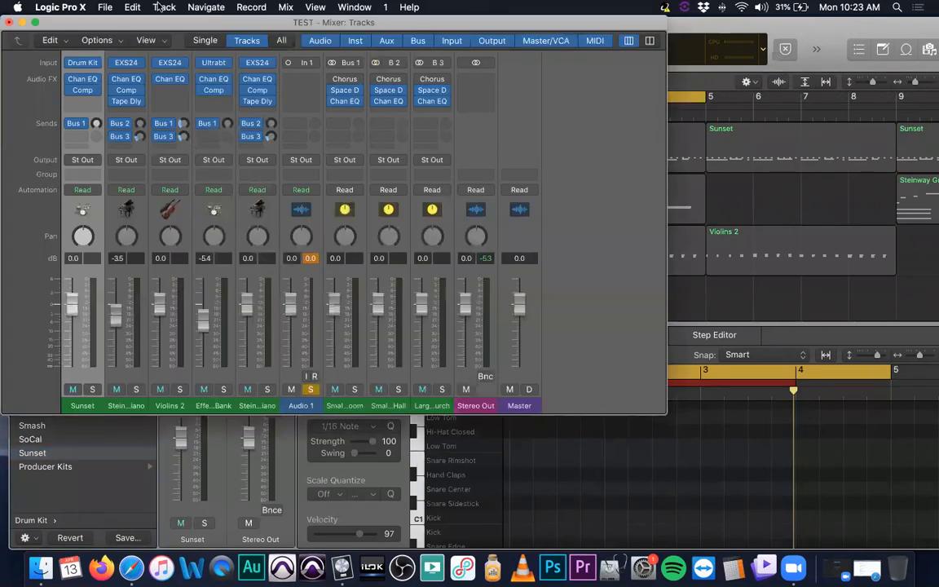
double_click(181, 22)
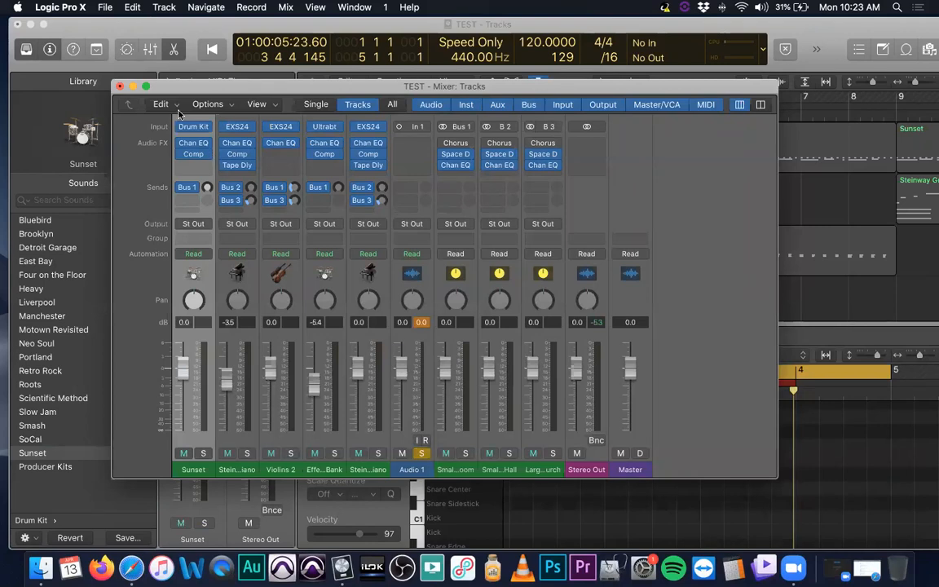
click(120, 86)
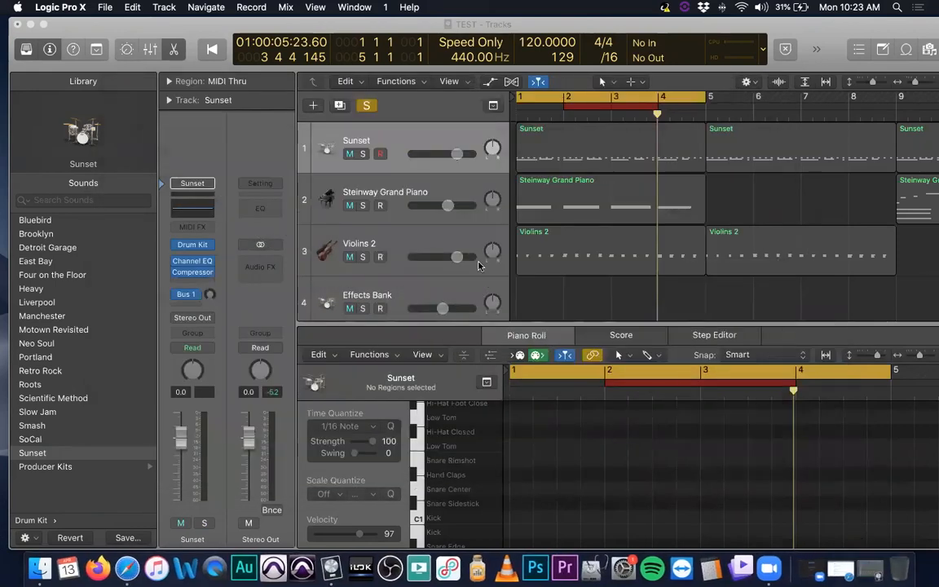
Step: Enlarge the Tracks area, then hide the lower editor and the Library so all six tracks are in view
drag(466, 326, 466, 375)
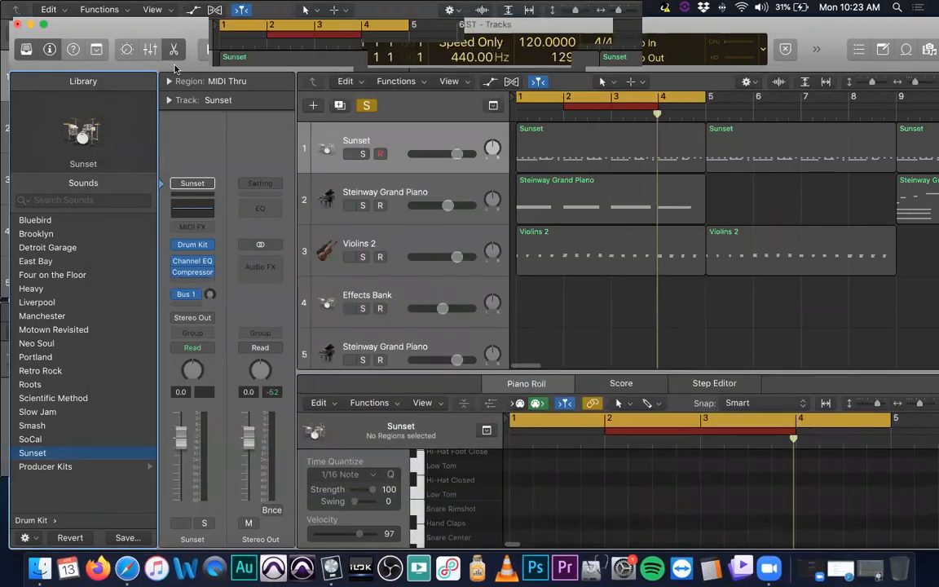
click(173, 51)
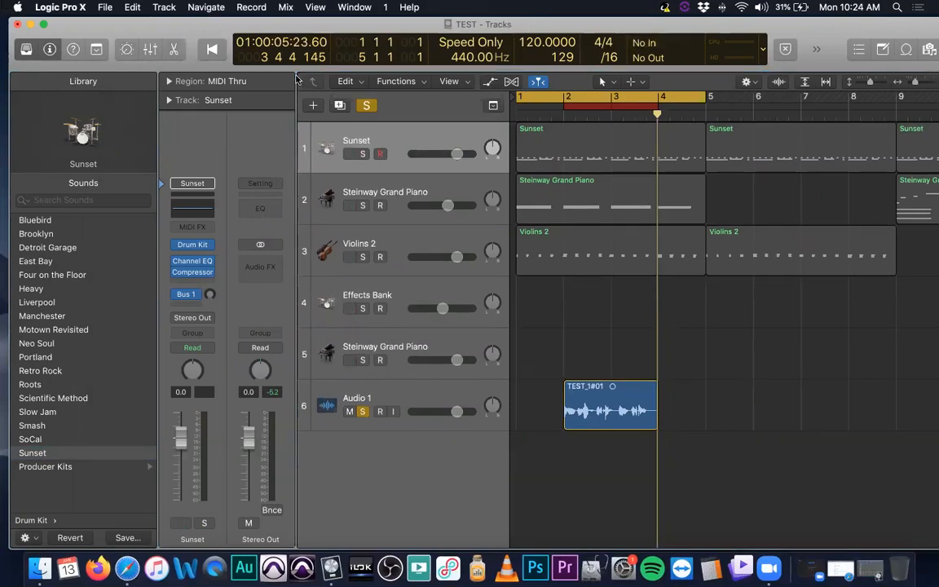
click(26, 49)
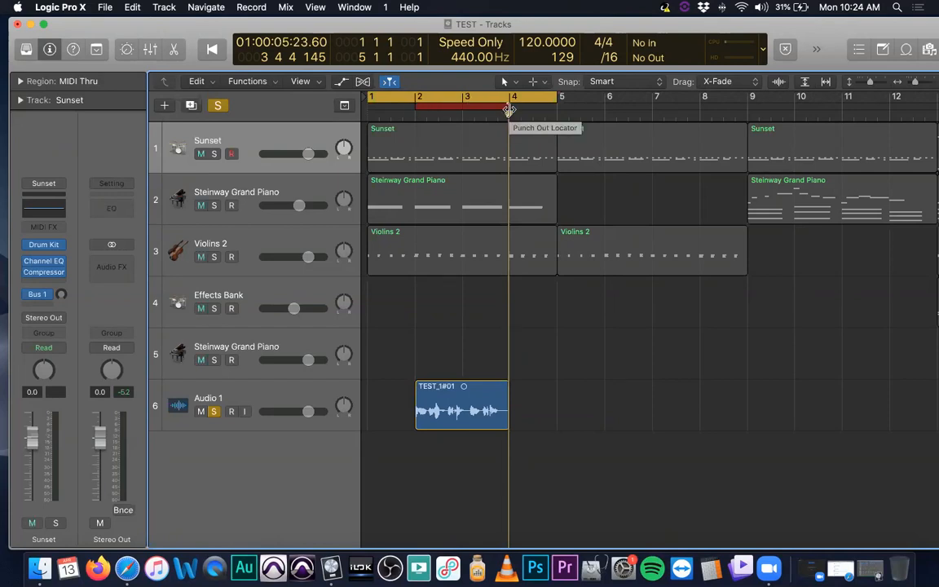
Step: Turn Autopunch off and back on to demonstrate the punch range in the ruler
click(816, 50)
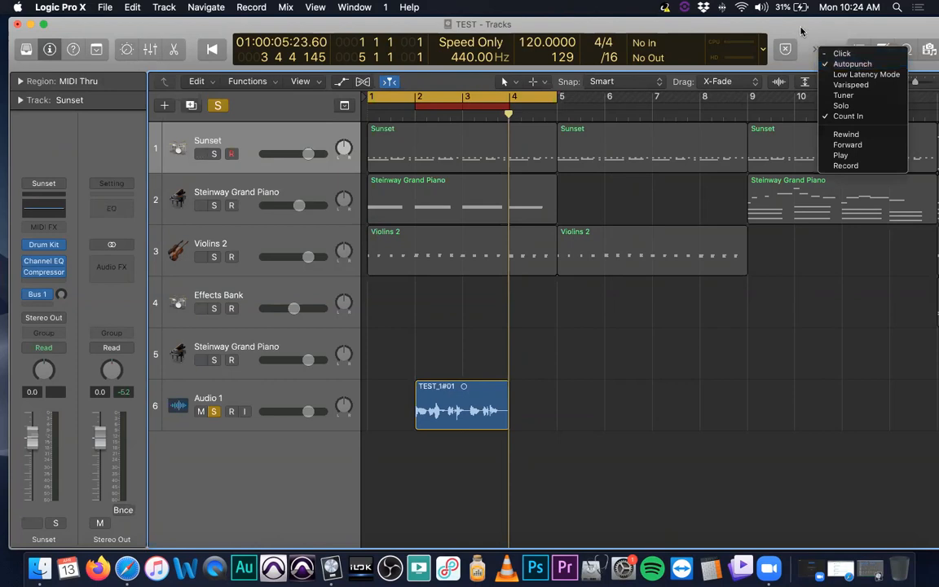
click(801, 31)
click(816, 49)
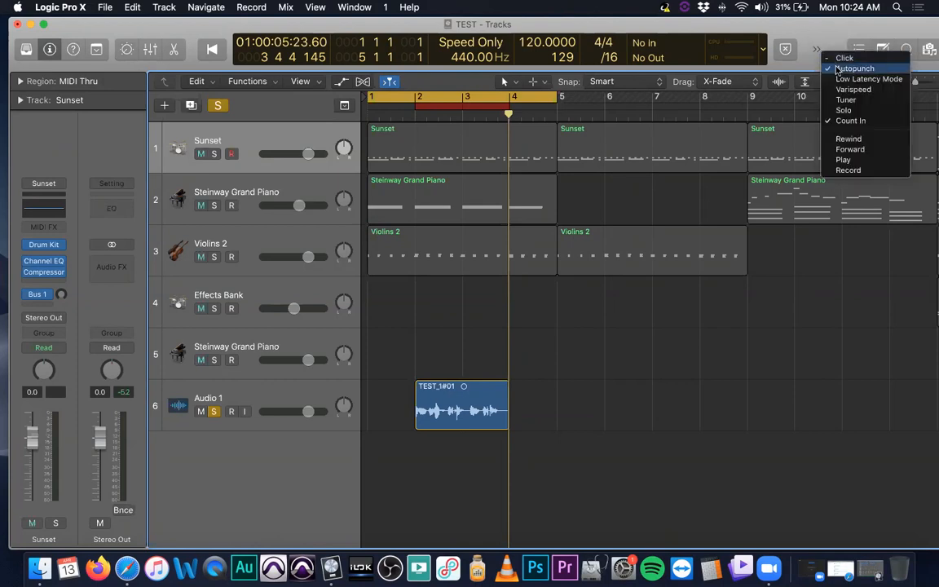
click(840, 67)
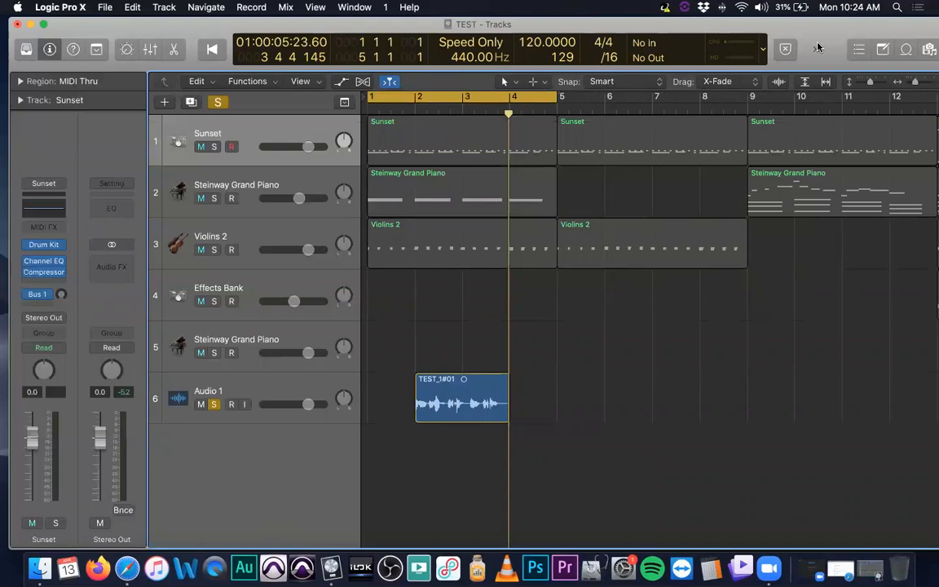
click(816, 49)
click(840, 68)
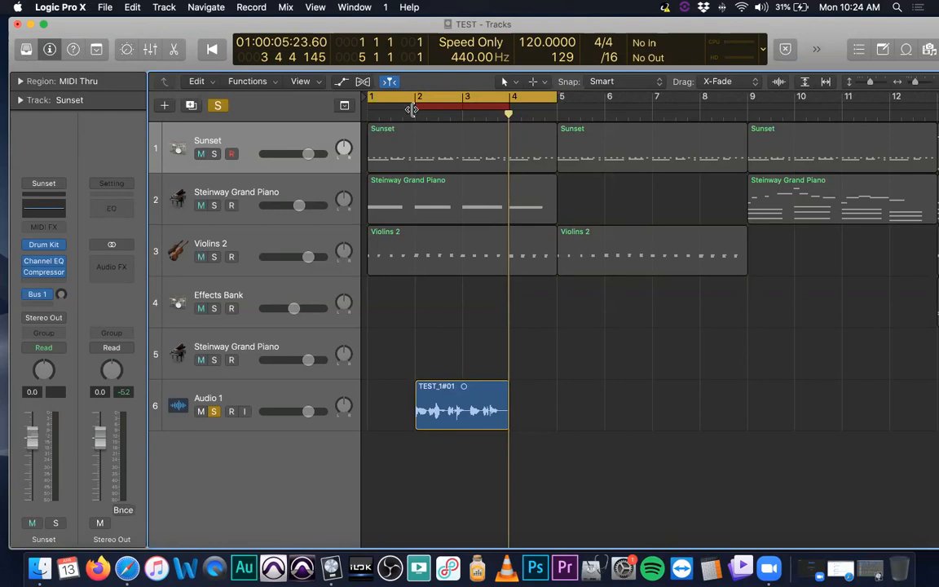
Step: Select the Audio 1 track and play its soloed recording with the system volume raised, stopping near the end of the region
click(322, 389)
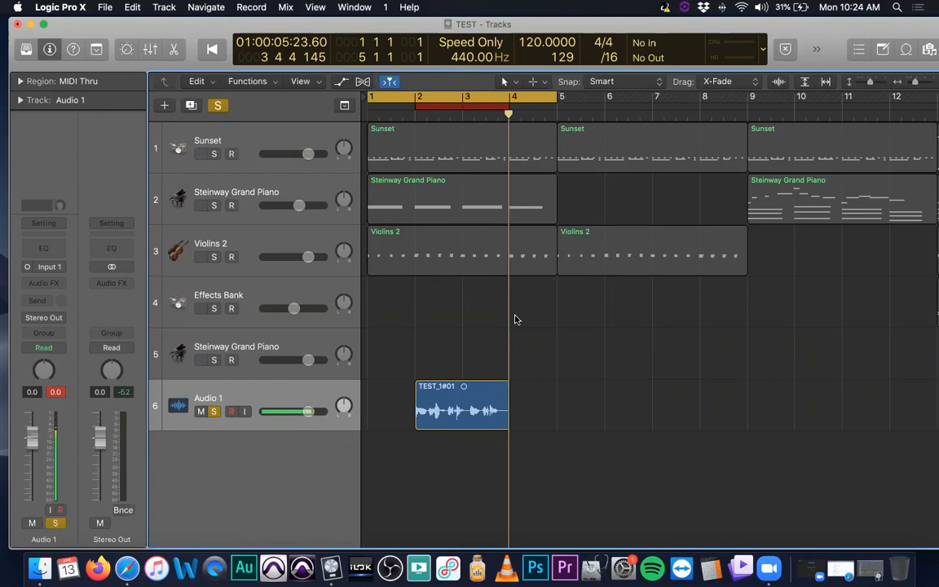
key(space)
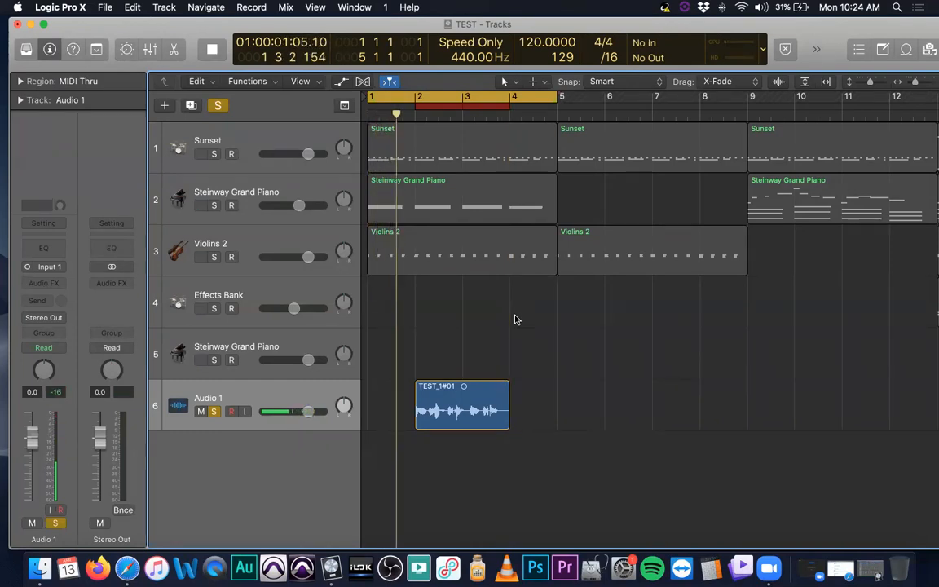
key(XF86AudioRaiseVolume)
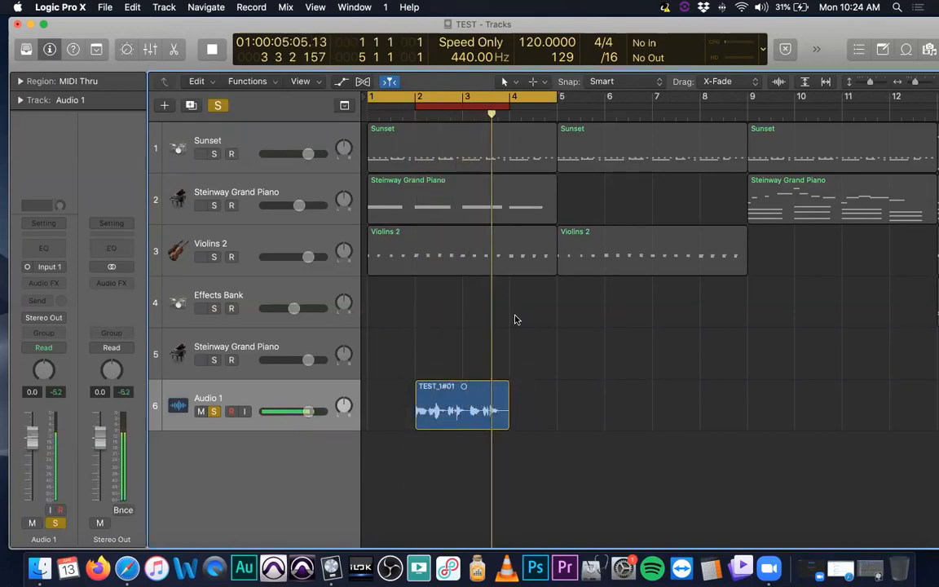
key(space)
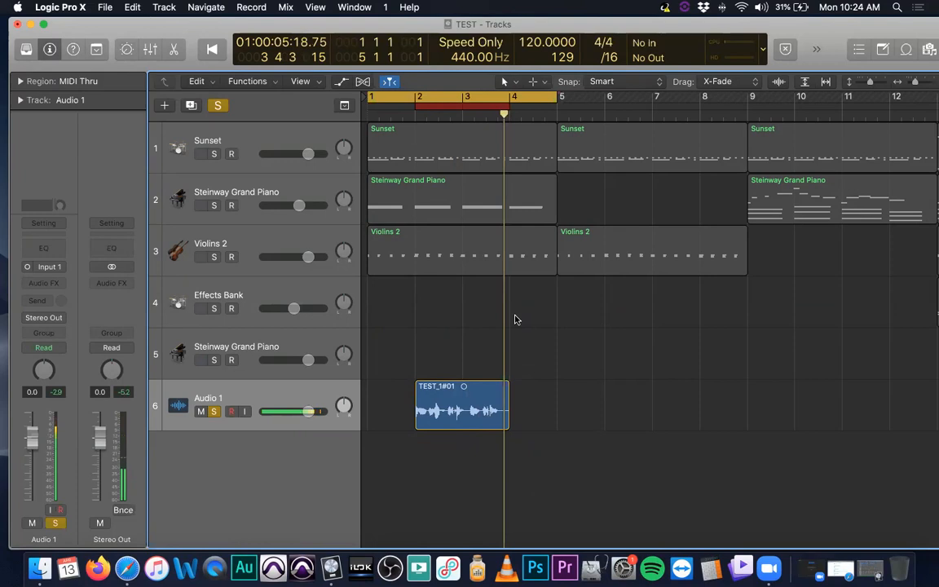
Step: Open the TEST_1#01 audio region in the editor below the tracks and make the editor taller
click(460, 400)
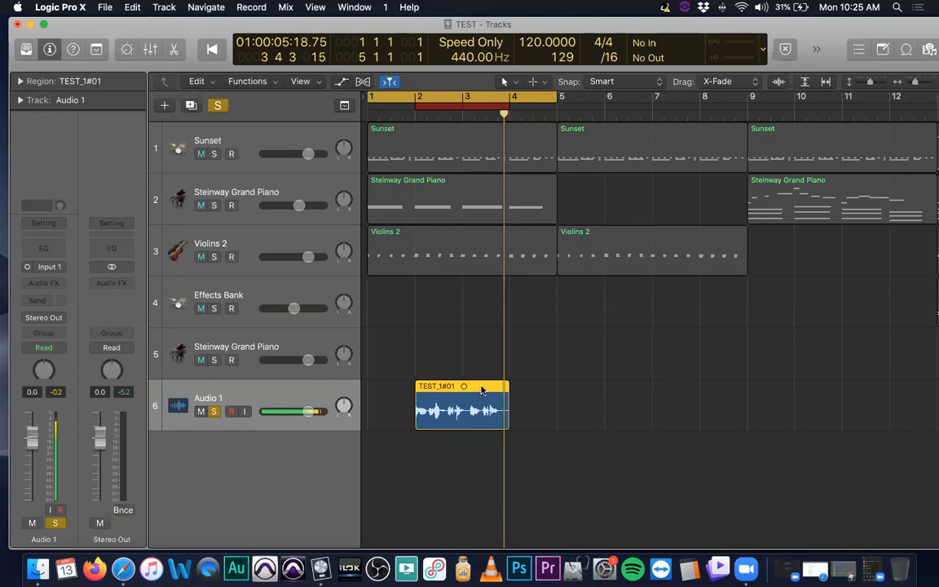
key(e)
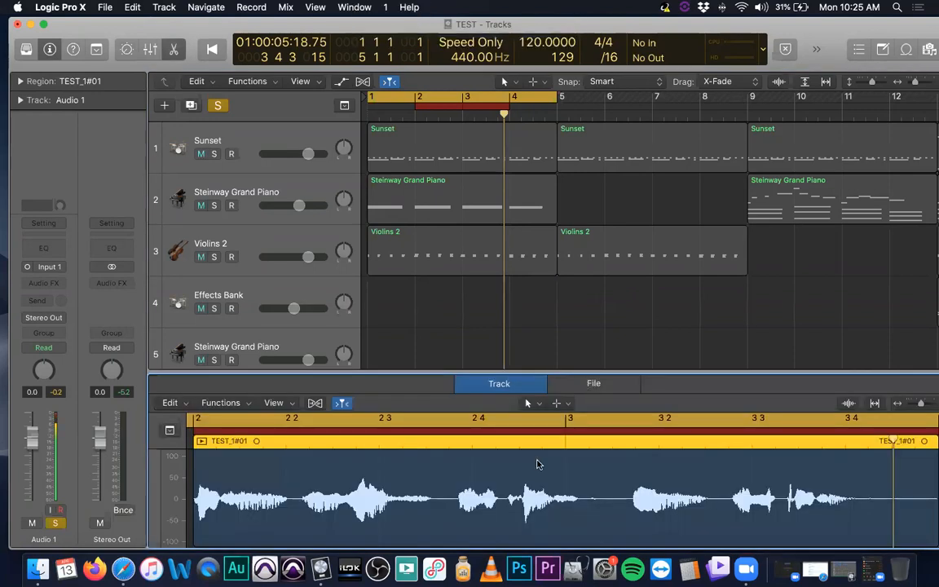
drag(529, 396, 528, 340)
Step: Compare the first Violins 2 region's notes in the Piano Roll with the TEST_1#01 waveform in the audio editor
click(441, 240)
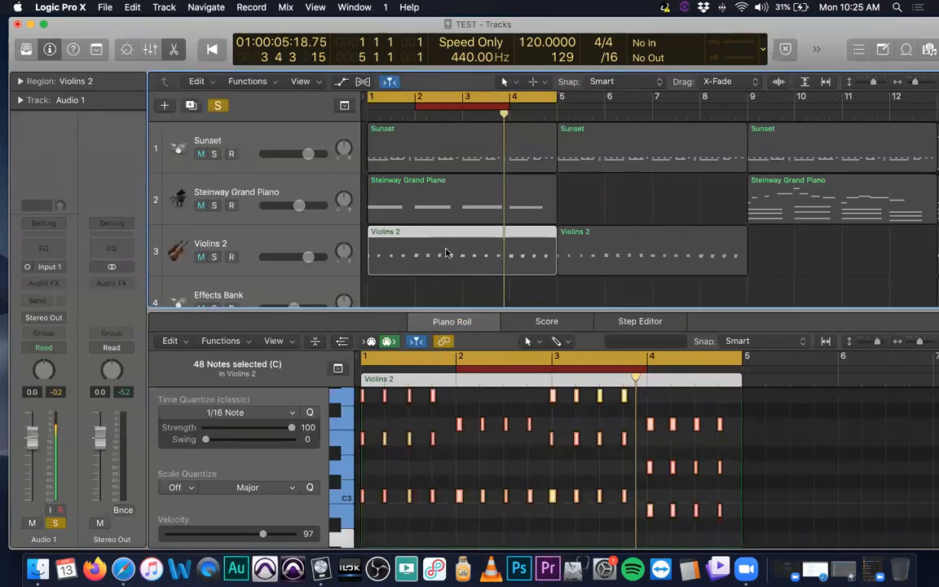
scroll(446, 253, down, 3)
scroll(446, 253, down, 2)
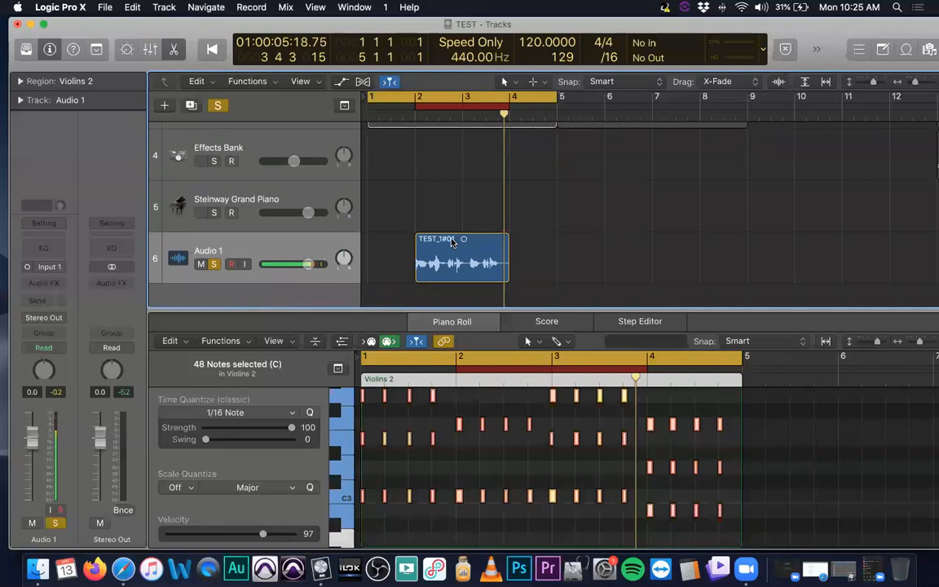
click(446, 255)
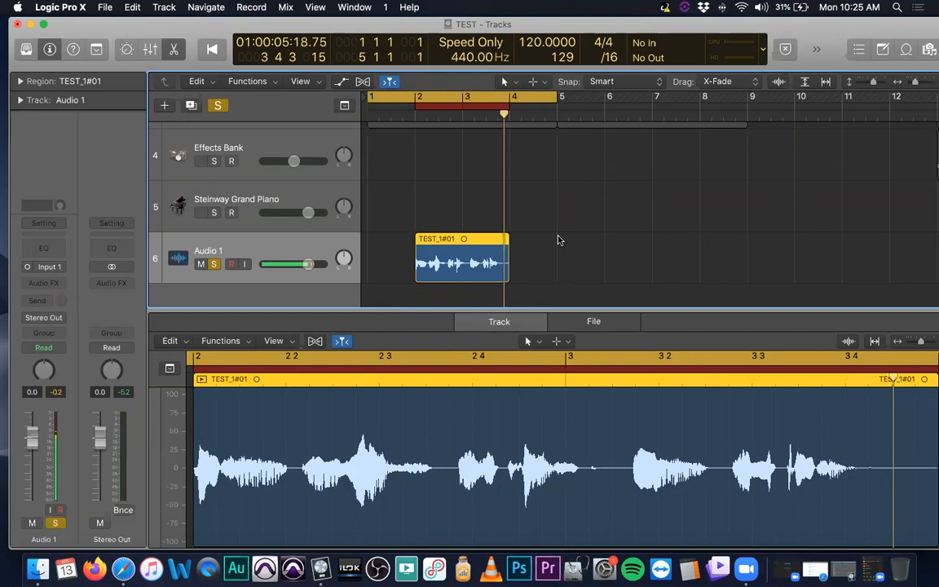
Step: Demonstrate closing and reopening the audio editor for the TEST_1#01 region several times, leaving it open
double_click(485, 239)
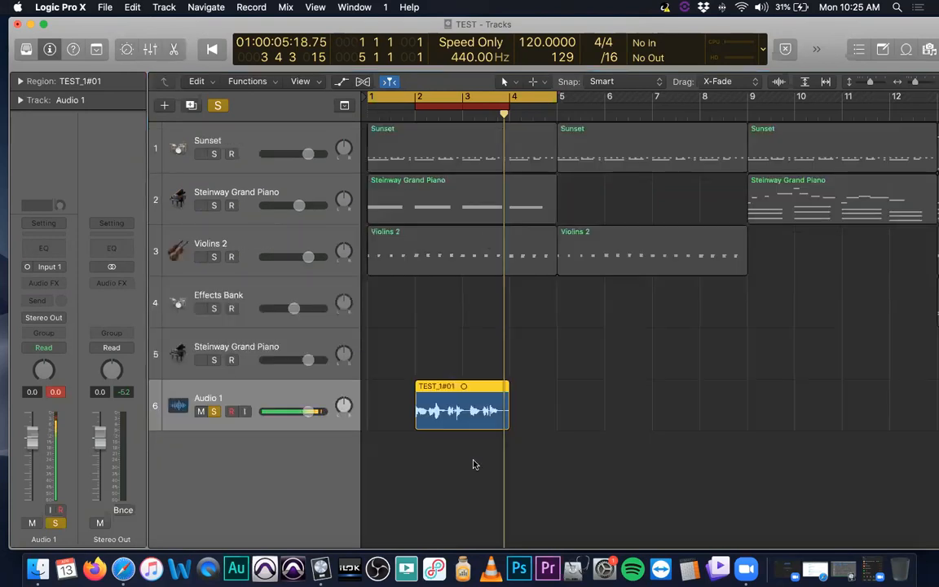
double_click(482, 385)
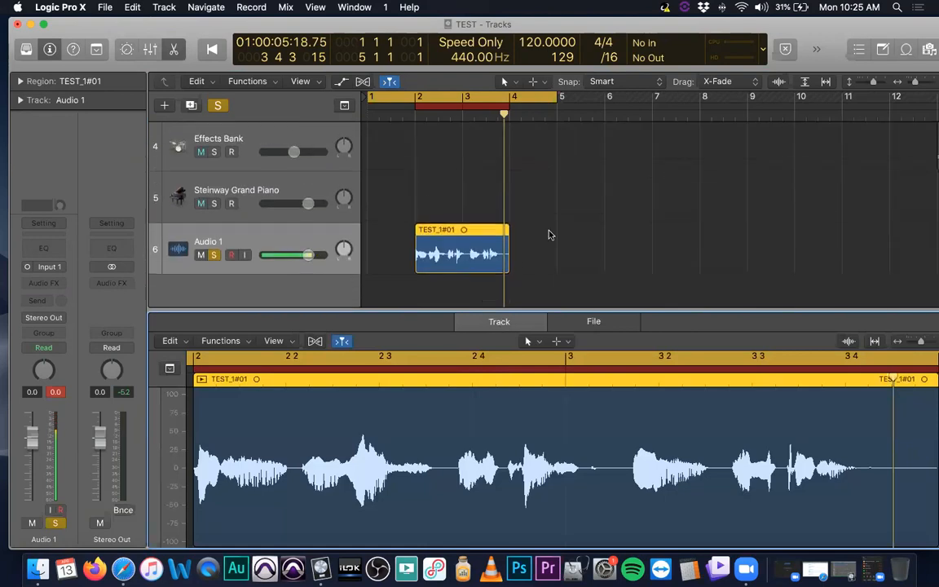
double_click(486, 227)
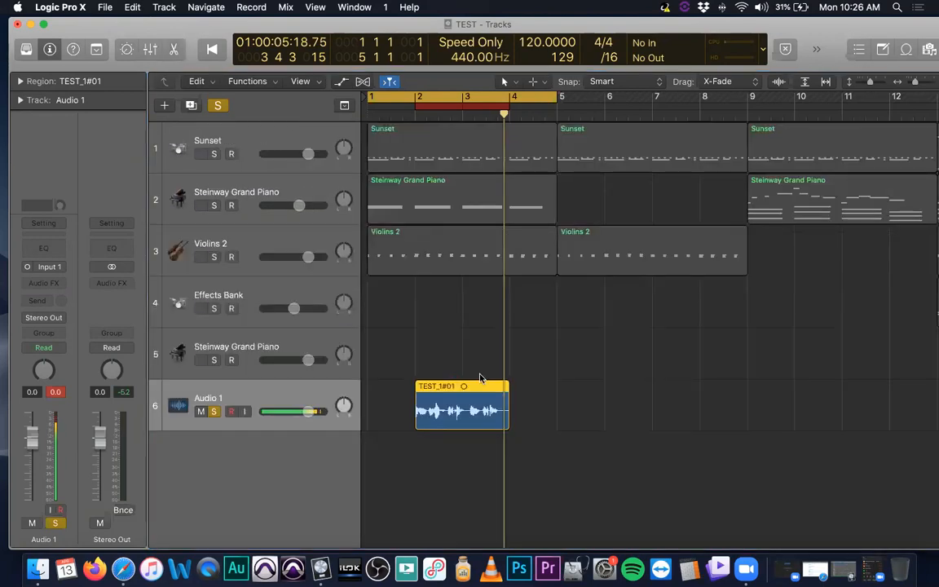
double_click(481, 383)
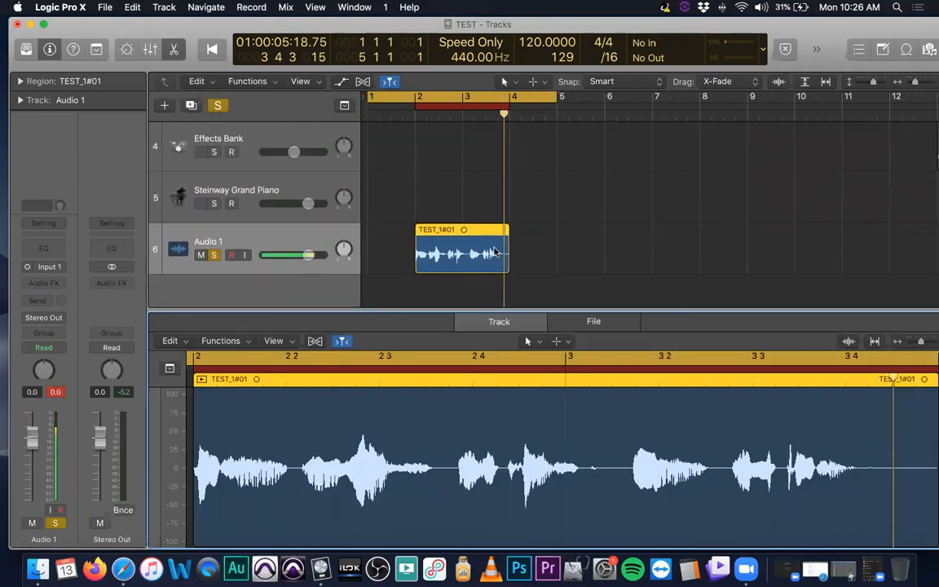
key(e)
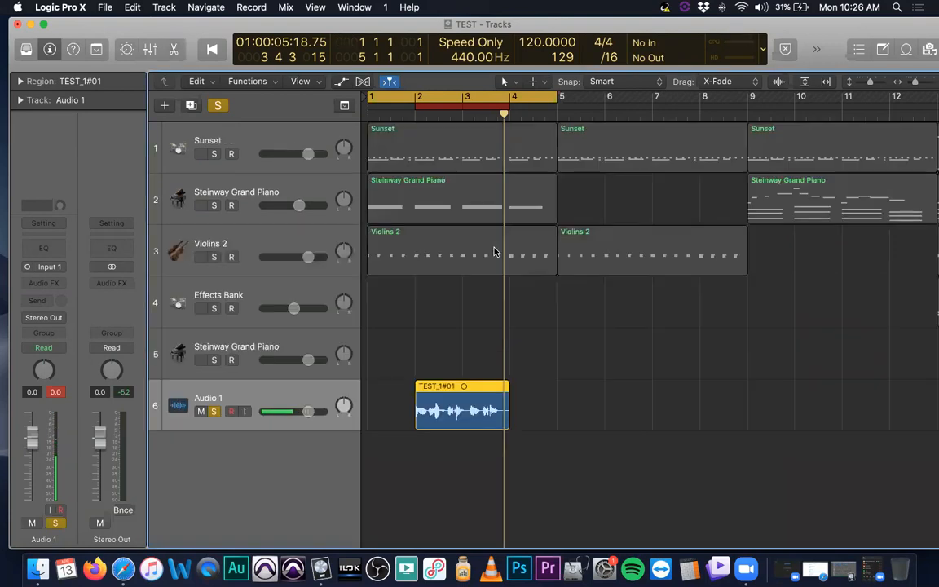
key(e)
scroll(501, 258, up, 1)
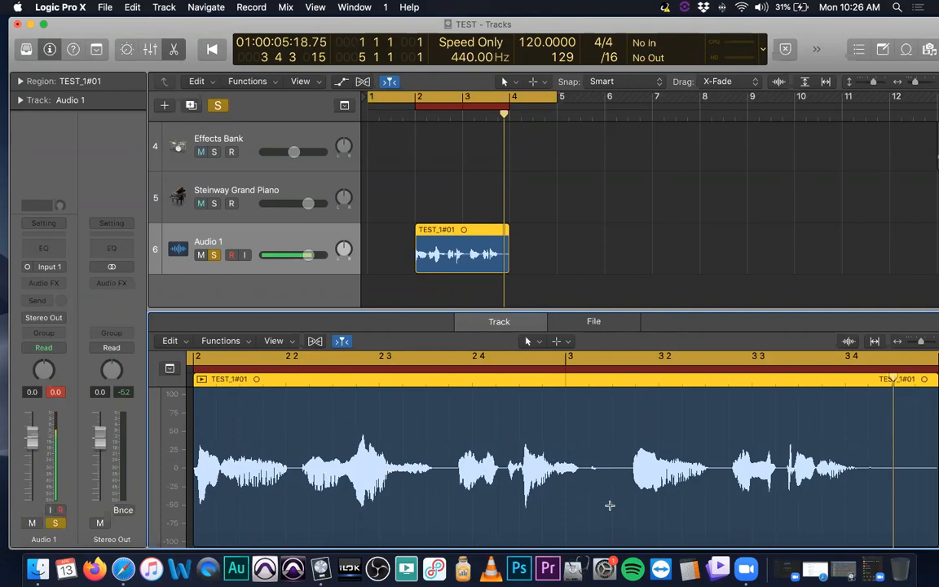
Step: Examine the TEST_1#01 waveform up close along its length in the audio editor, and finish with the whole region in view
key(super+Right)
key(super+Right)
key(super+Right)
key(super+Right)
key(super+Right)
key(super+Right)
key(super+Right)
key(super+Right)
scroll(616, 483, left, 8)
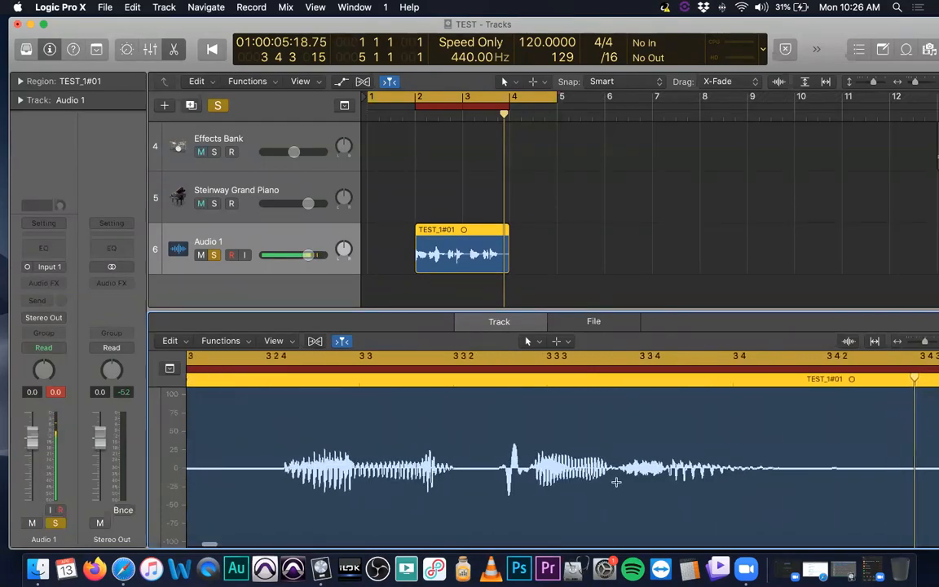
scroll(617, 482, left, 5)
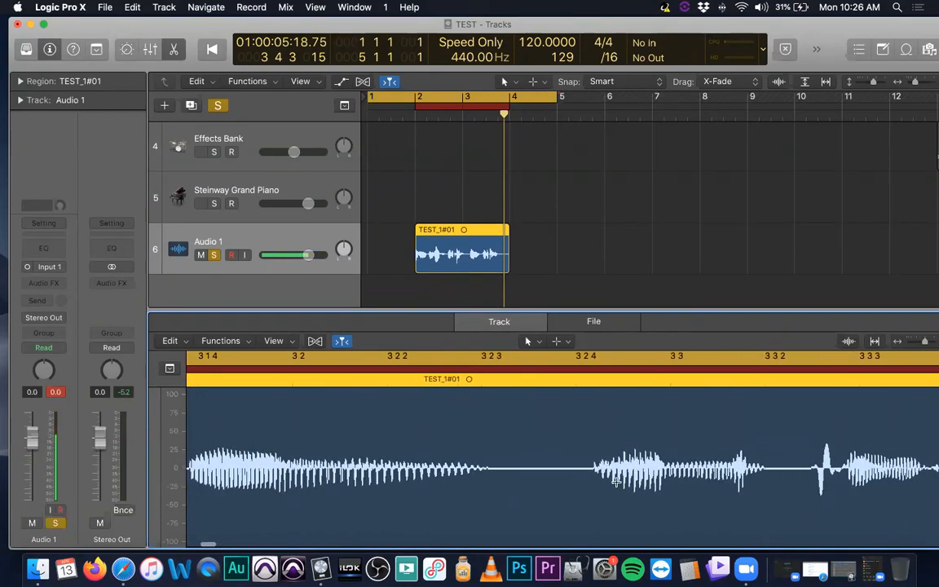
key(super+Left)
key(super+Left)
key(super+Left)
key(super+Left)
key(super+Left)
key(super+Left)
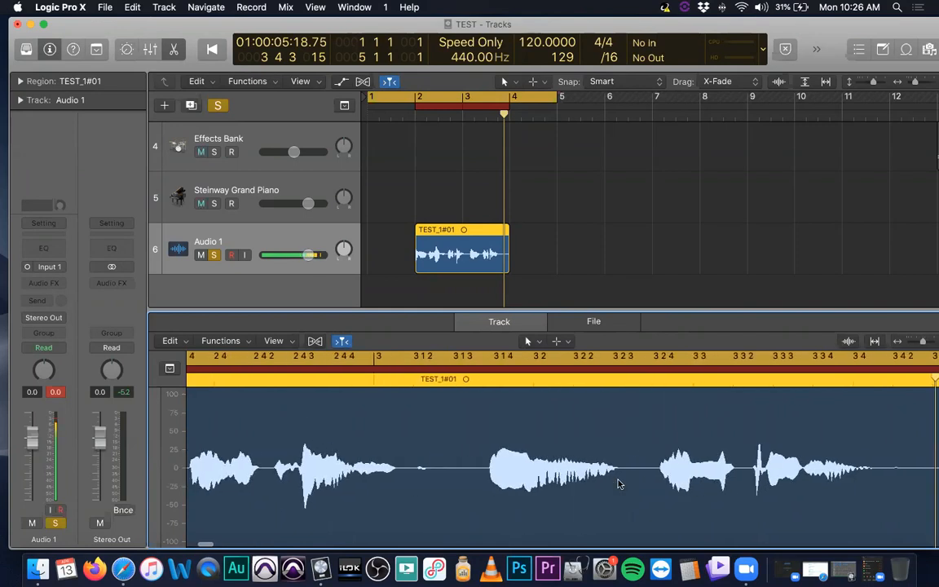
key(super+Right)
key(super+Right)
key(super+Right)
key(super+Right)
key(super+Right)
key(super+Right)
scroll(616, 479, left, 9)
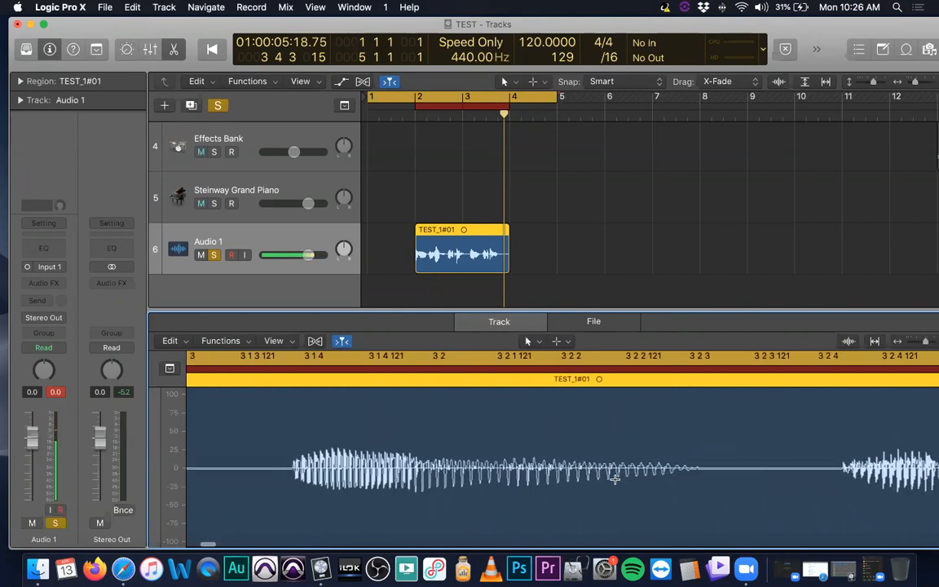
scroll(616, 480, right, 5)
key(super+Left)
key(super+Left)
key(super+Left)
key(super+Left)
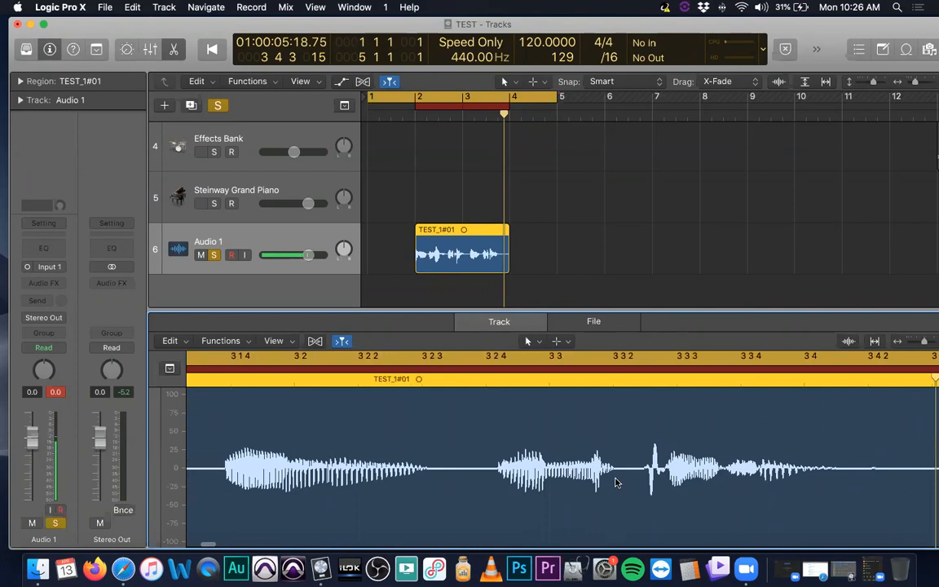
scroll(616, 480, left, 6)
scroll(619, 478, left, 10)
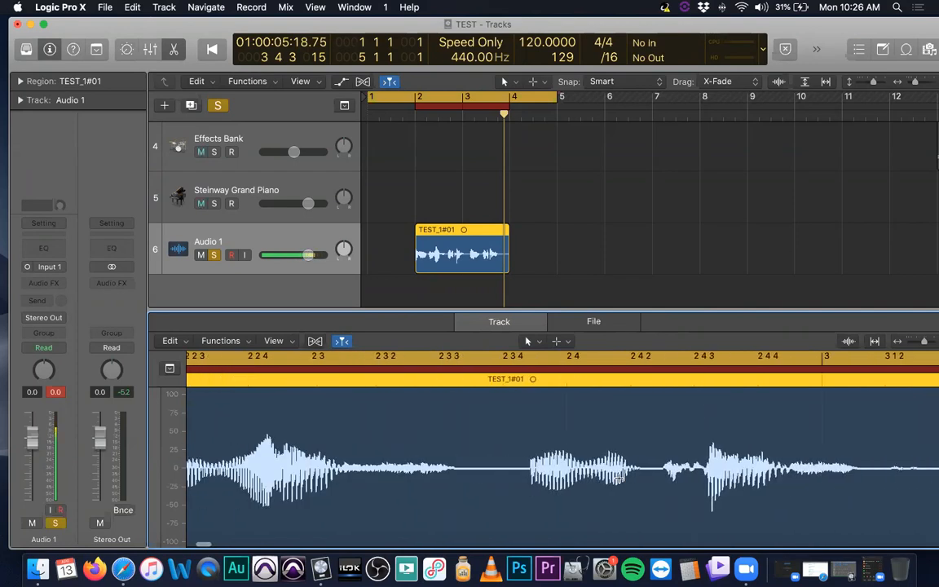
key(super+Left)
key(super+Left)
key(super+Left)
key(super+Left)
key(super+Left)
scroll(619, 478, right, 3)
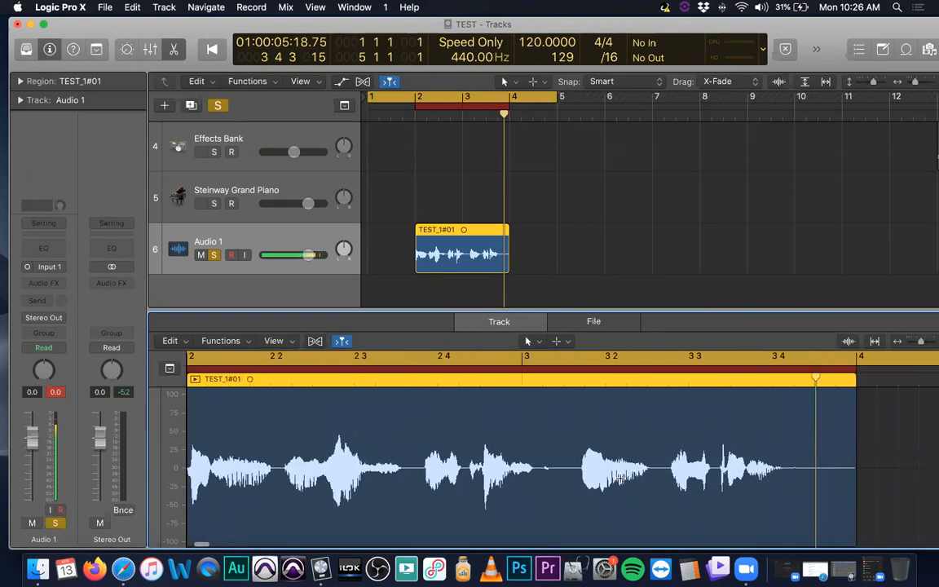
Step: Open the Mixer for a look at the channel strips up to their EQ and Gain Reduction rows, and close it again
scroll(619, 479, left, 1)
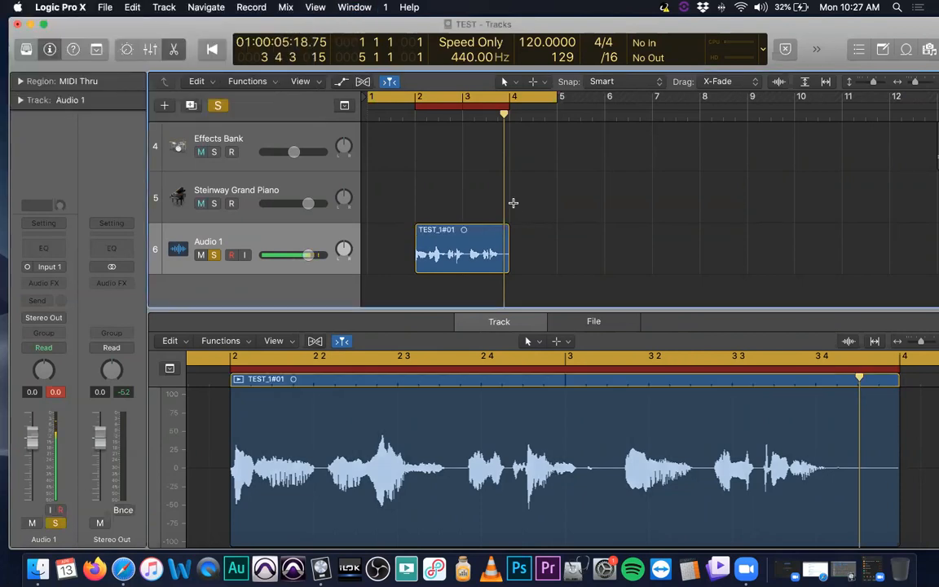
key(super+2)
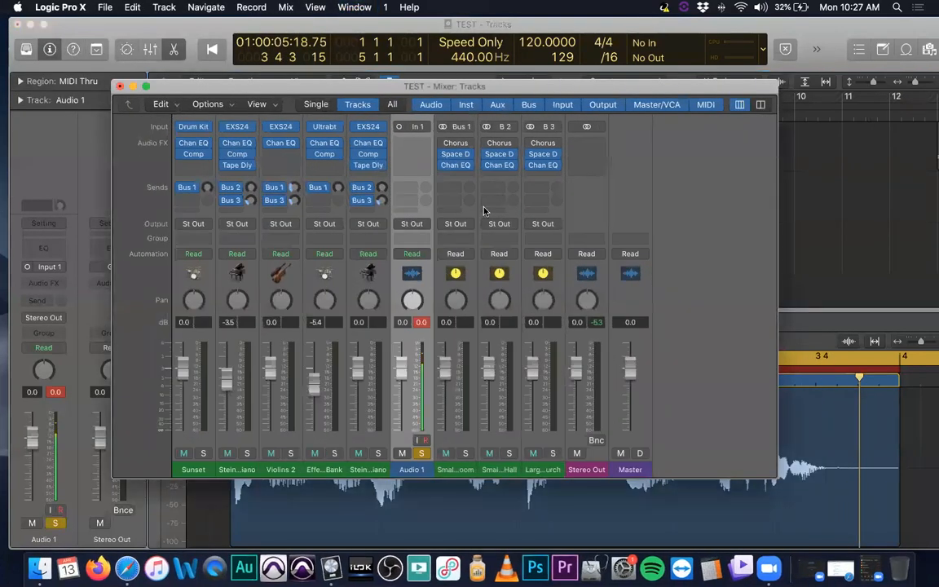
scroll(384, 194, up, 3)
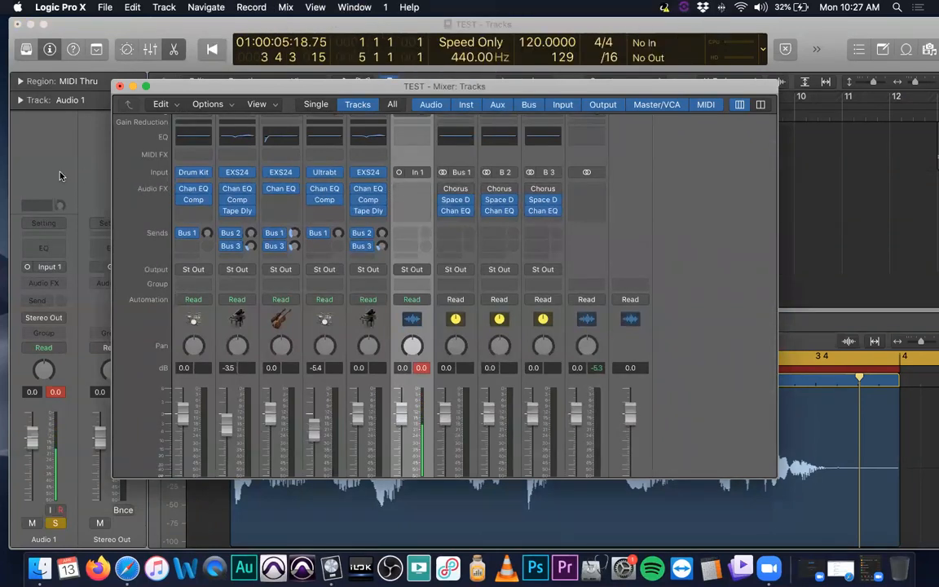
key(super+2)
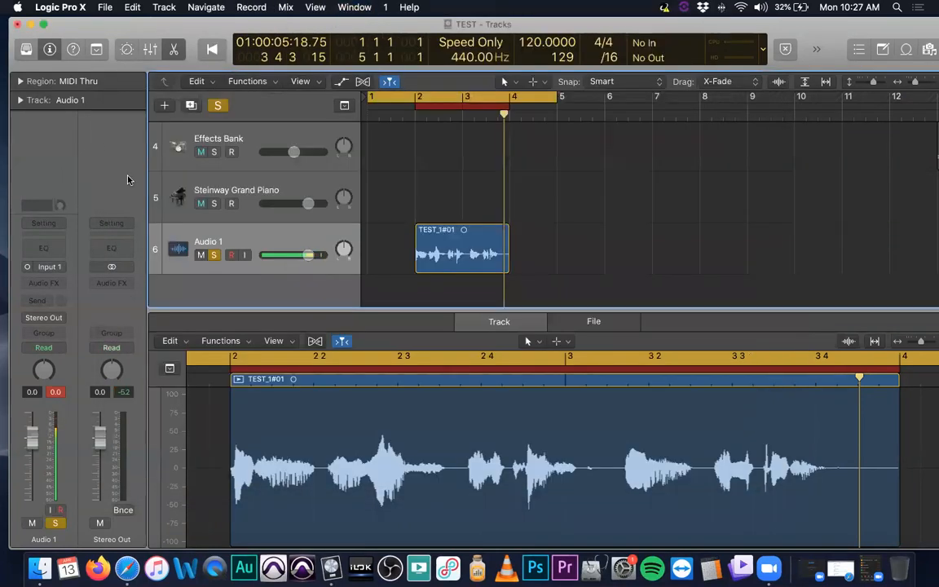
Step: Browse the effect plug-in categories available for the Audio 1 channel strip, including Dynamics, Utility, Delay, Modulation and Pitch
click(60, 284)
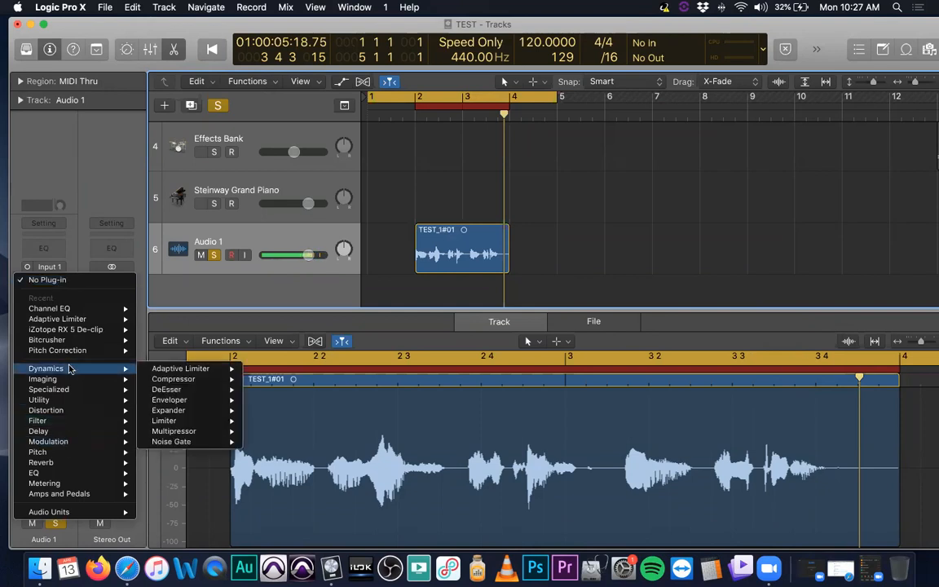
mouse_move(64, 350)
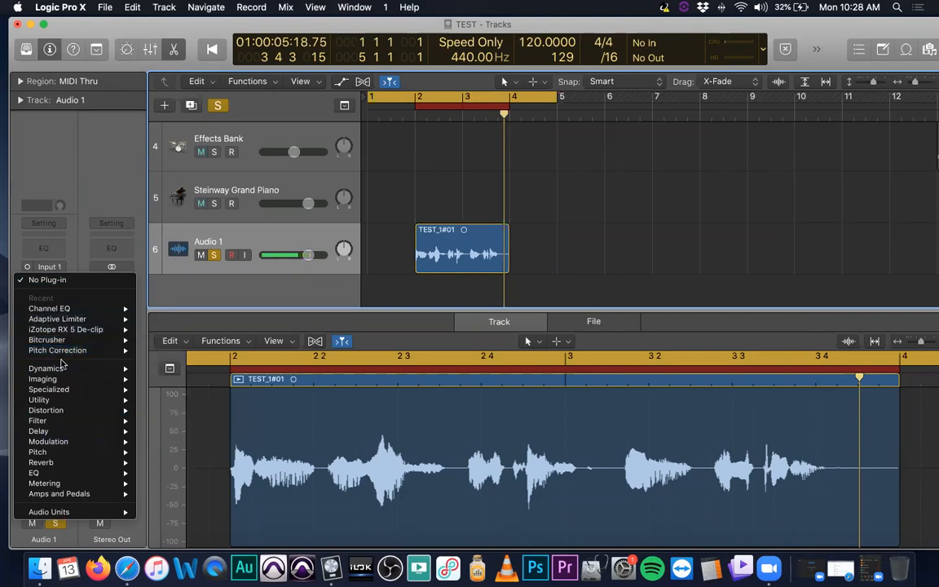
mouse_move(60, 371)
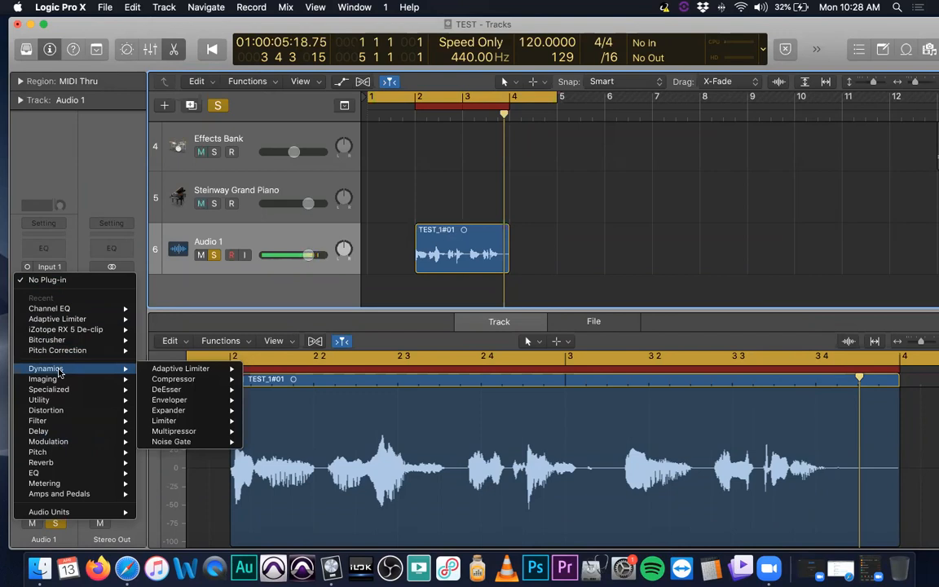
mouse_move(80, 498)
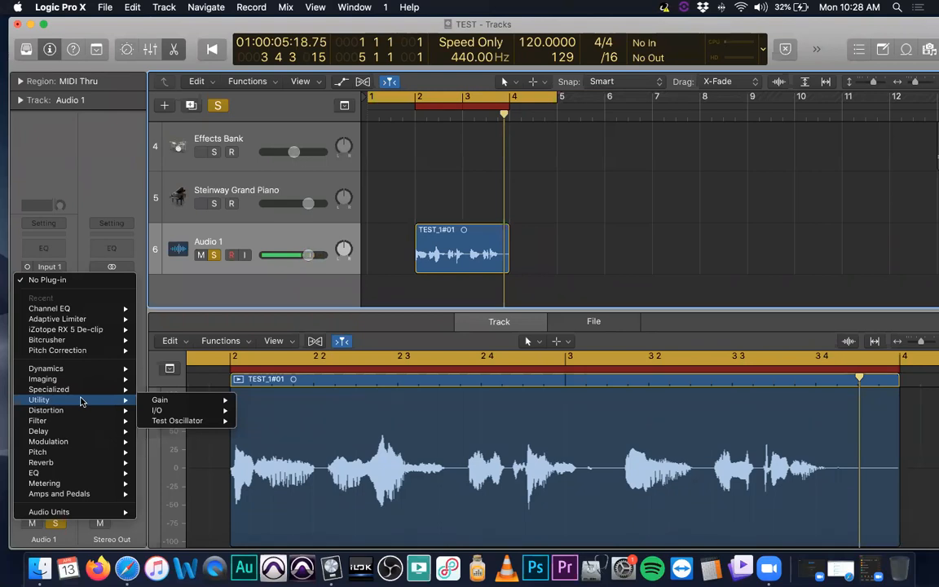
mouse_move(202, 423)
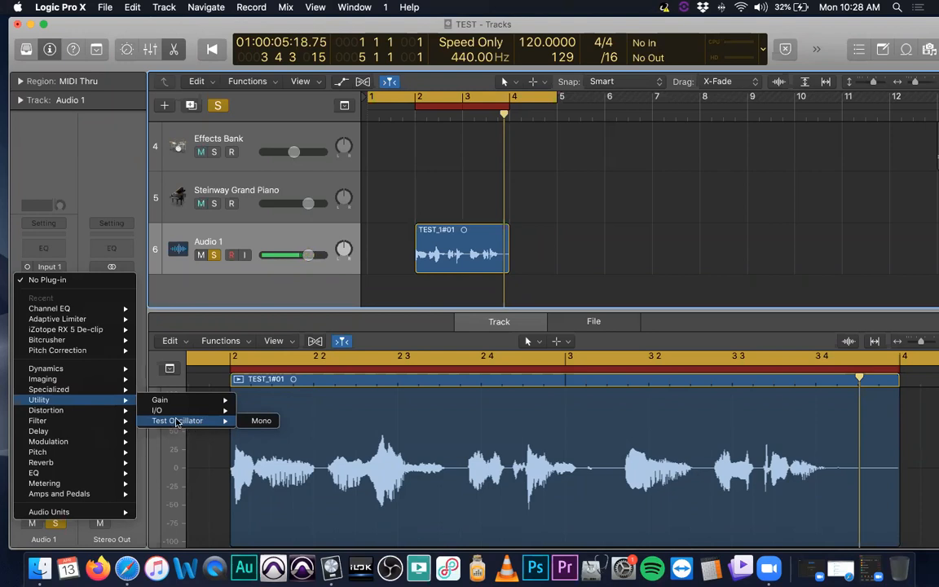
mouse_move(171, 402)
mouse_move(102, 416)
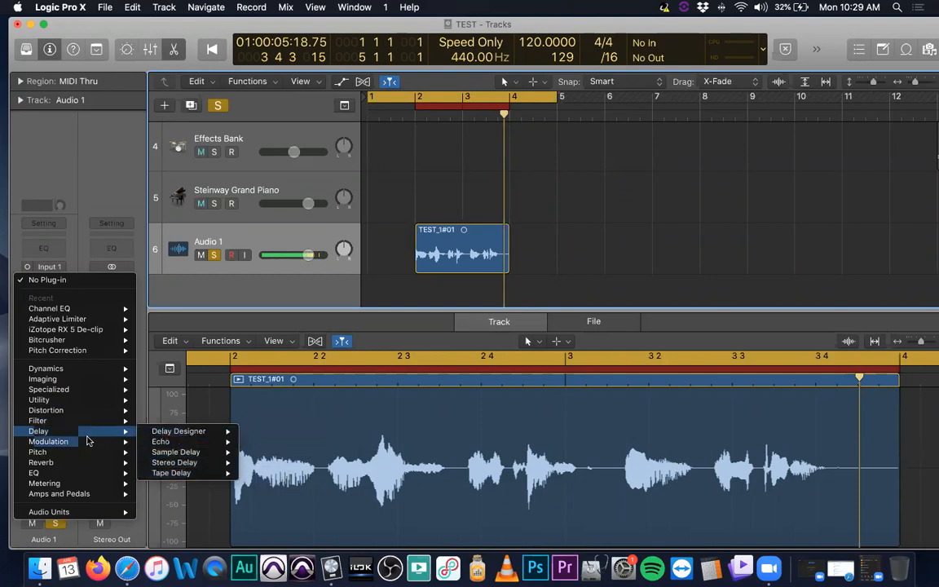
mouse_move(88, 441)
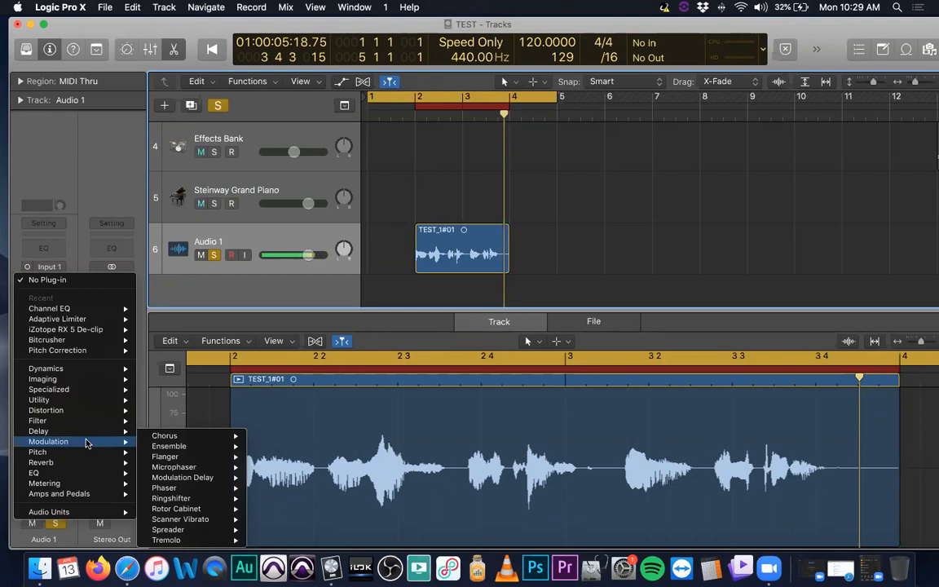
mouse_move(181, 442)
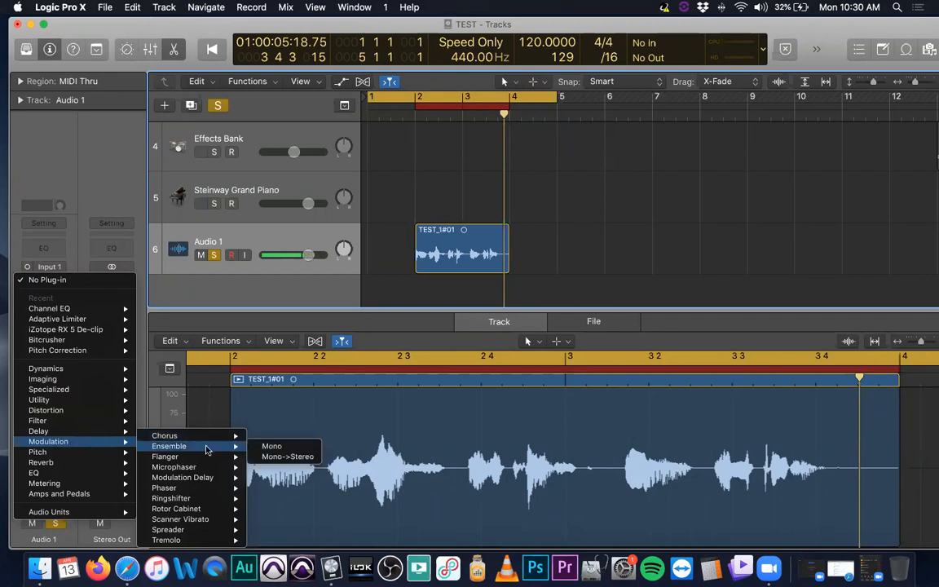
mouse_move(204, 491)
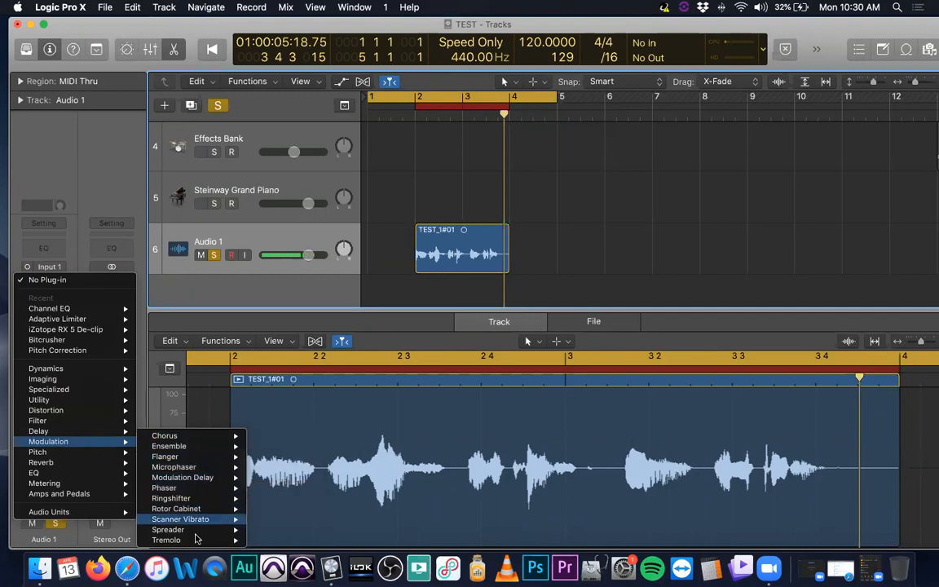
mouse_move(197, 541)
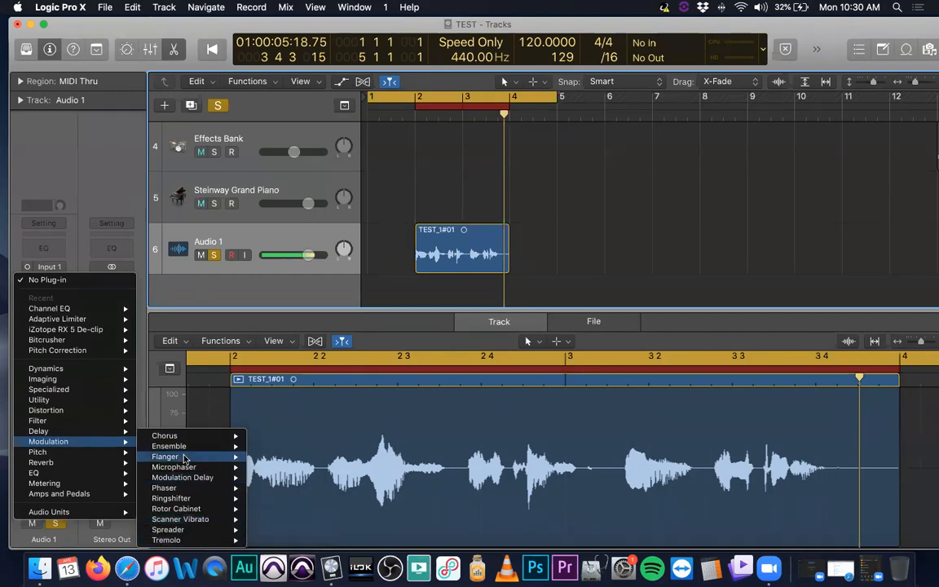
mouse_move(113, 454)
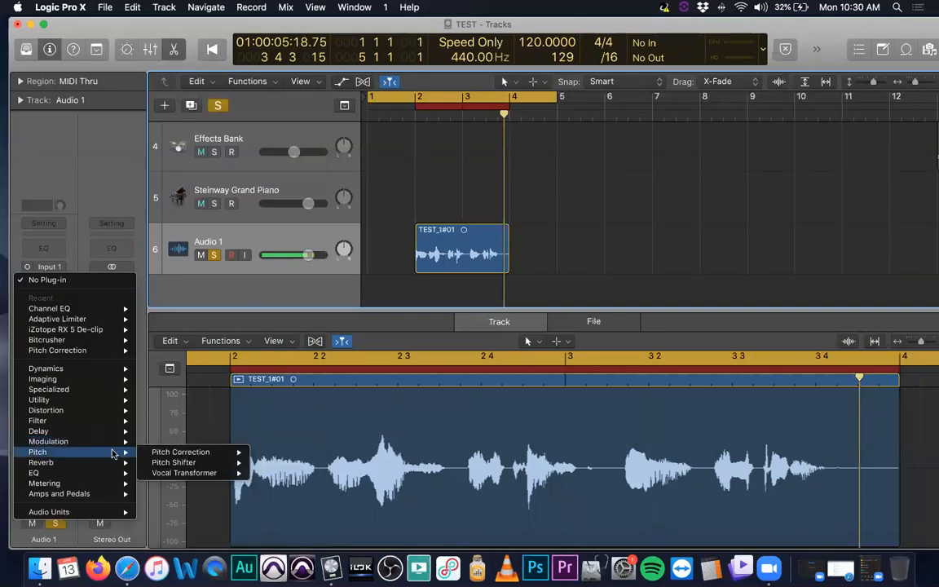
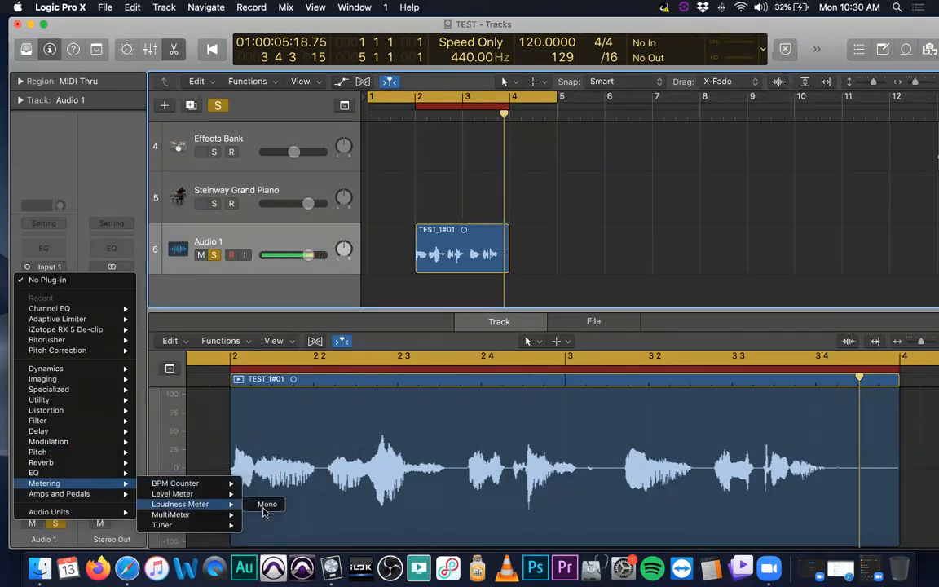
Step: Insert a mono Loudness Meter on Audio 1, measure the track's loudness during playback, and close the meter window
click(252, 505)
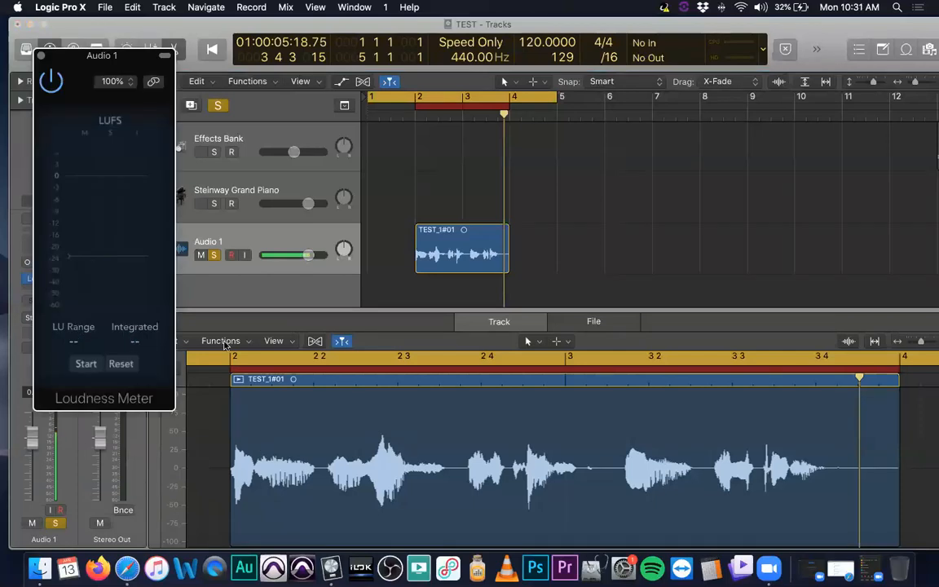
drag(97, 57, 628, 154)
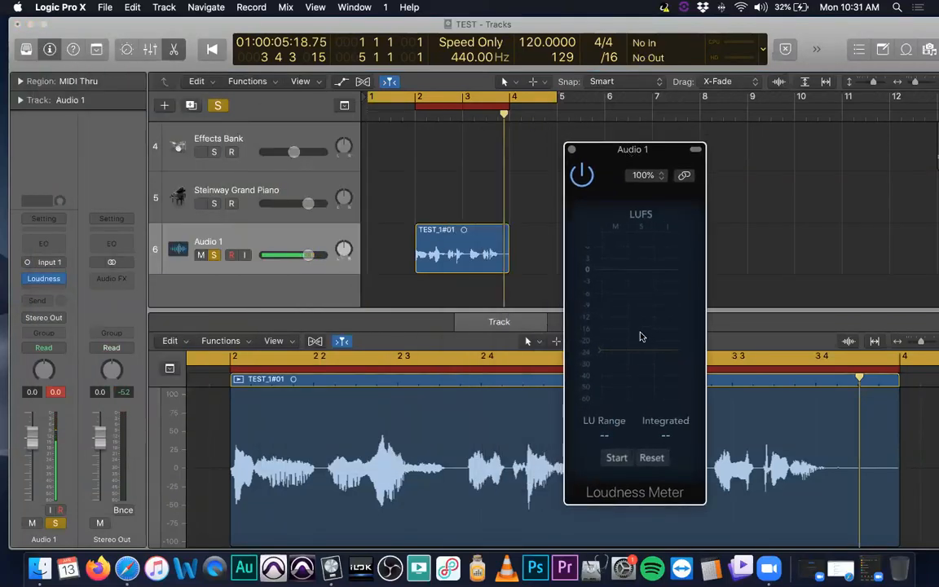
click(617, 458)
click(617, 459)
key(space)
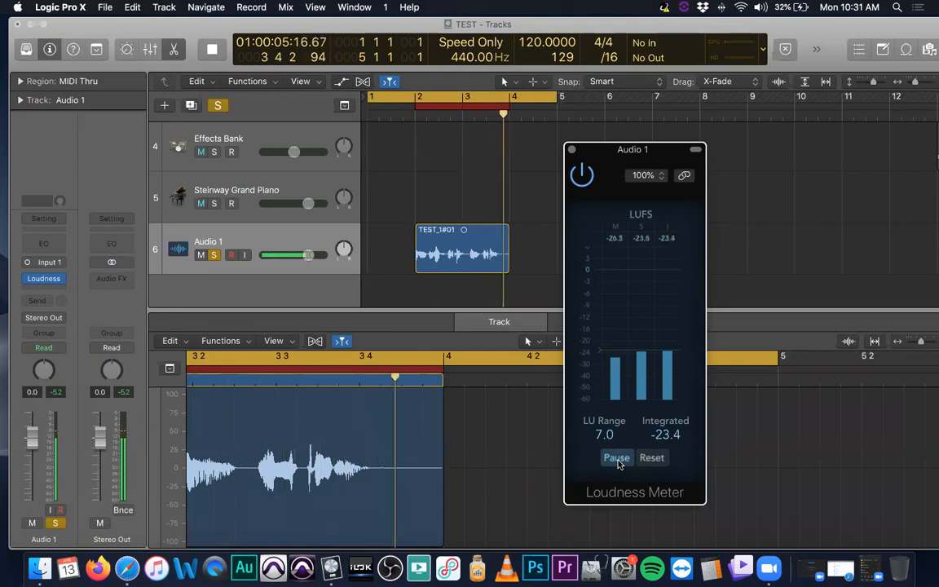
key(space)
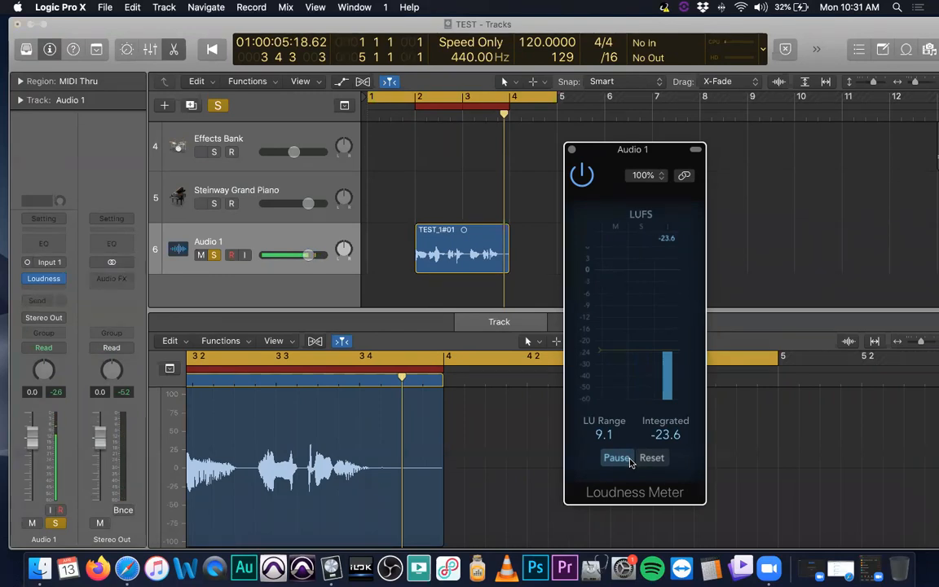
click(572, 150)
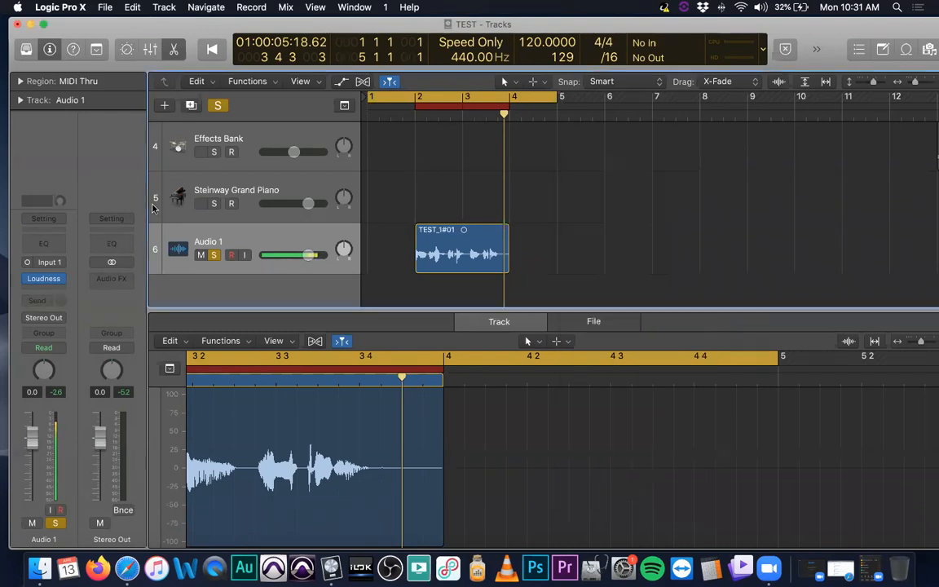
Step: Browse Audio 1's Amps and Pedals effects and the third-party Audio Units plug-ins, including Slate Digital, Soundtoys and Waves, without choosing any
click(60, 281)
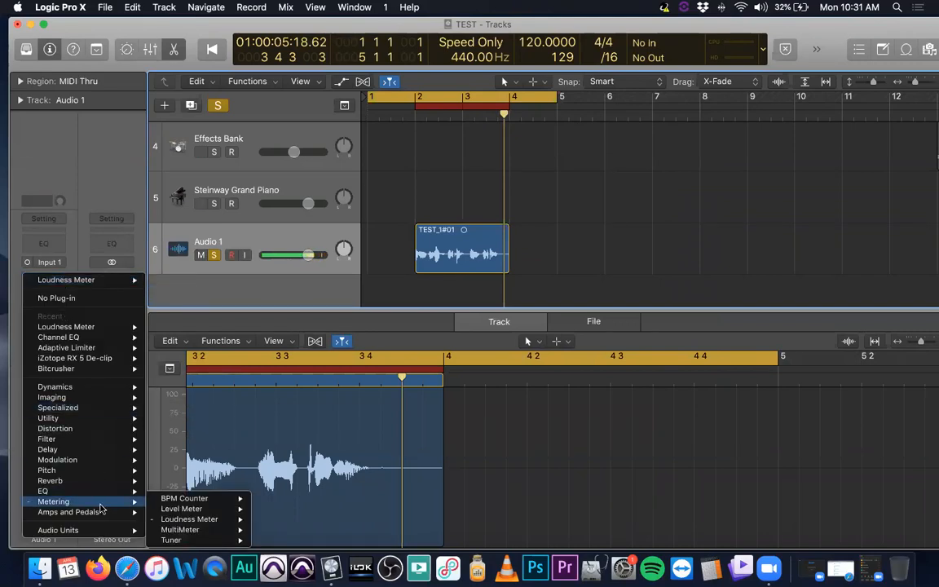
mouse_move(99, 514)
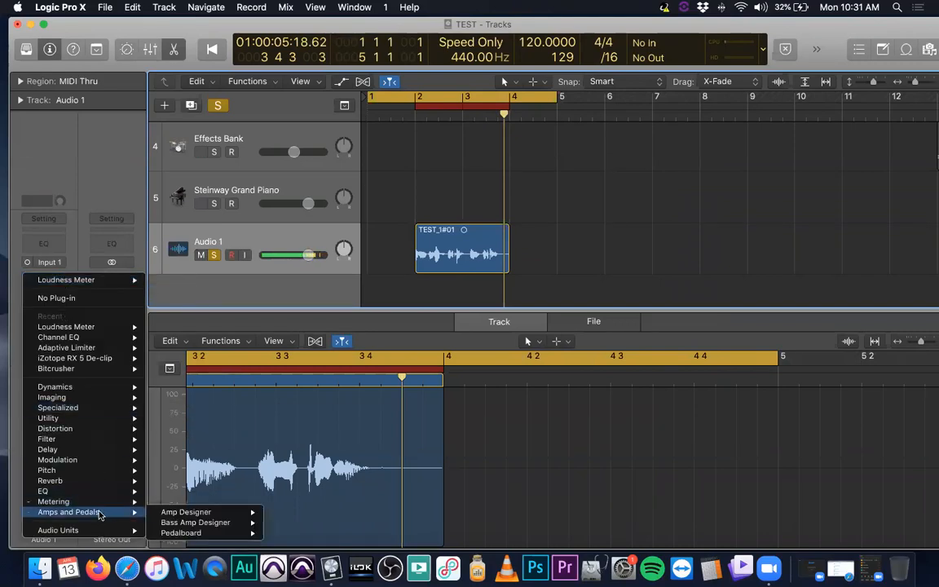
mouse_move(182, 519)
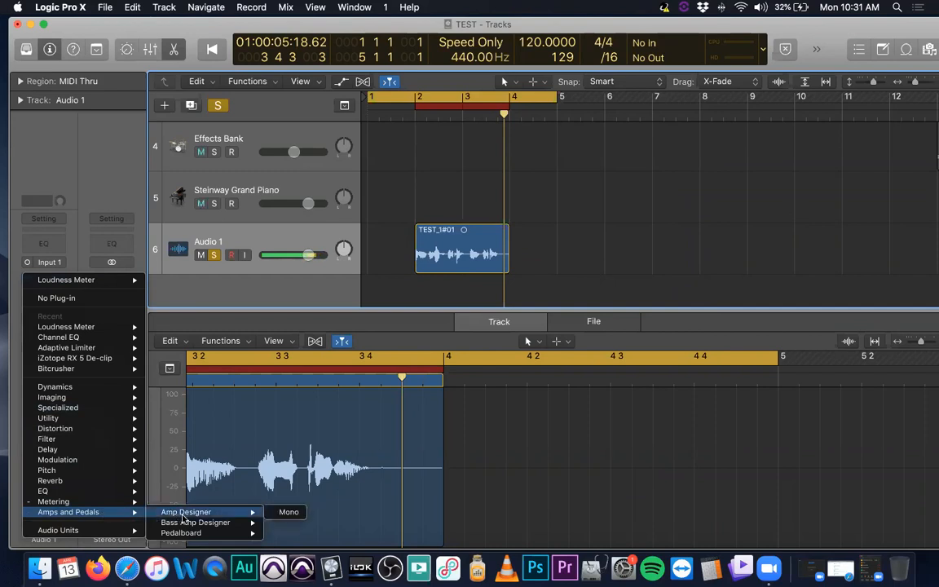
mouse_move(217, 535)
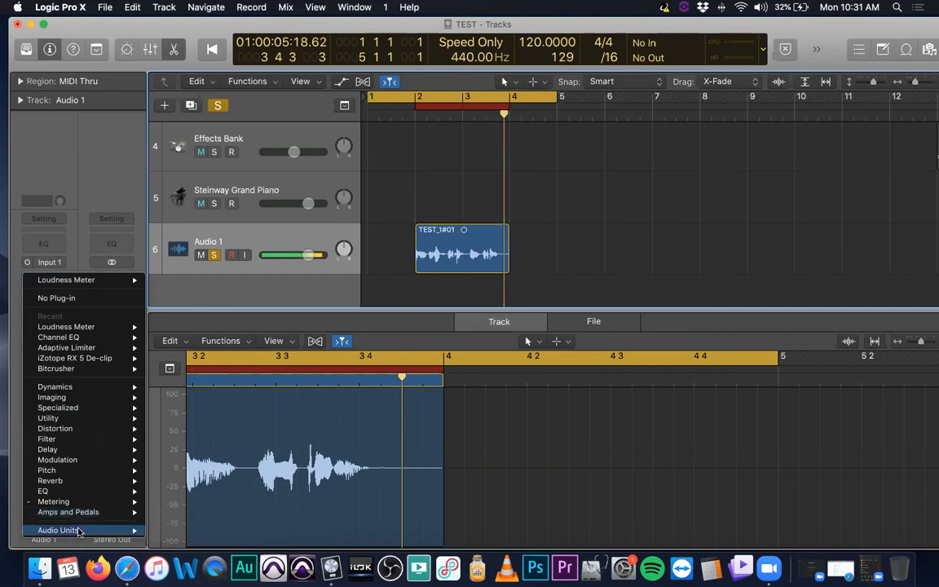
mouse_move(80, 533)
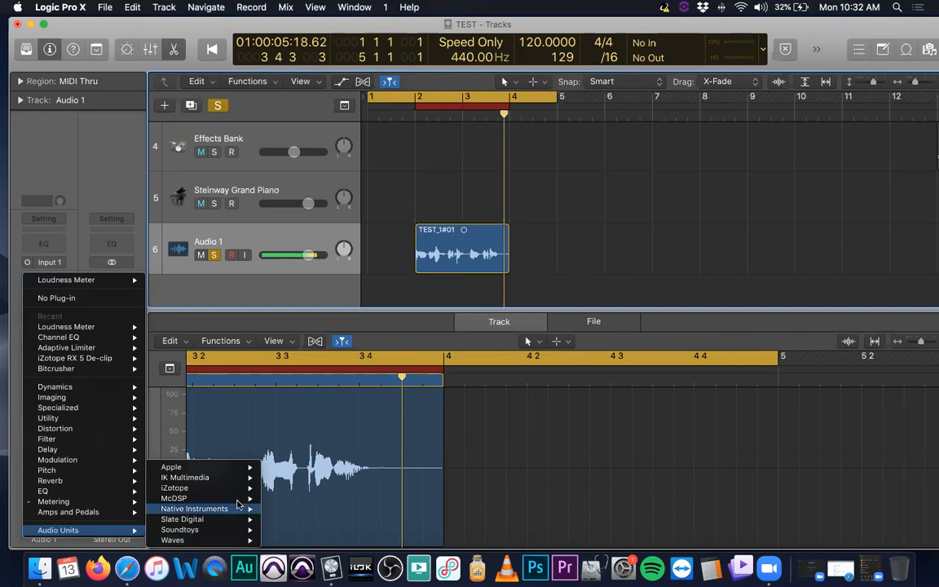
mouse_move(234, 481)
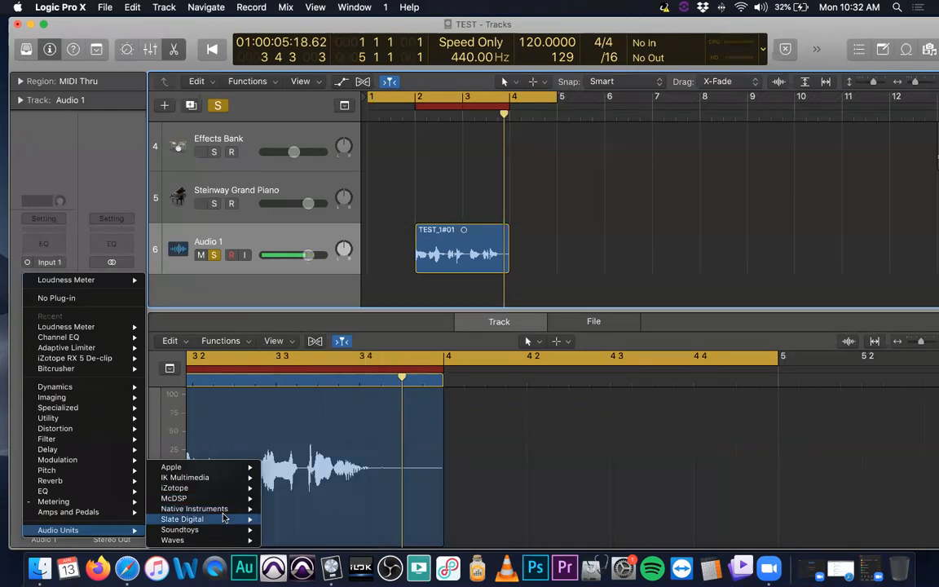
mouse_move(314, 523)
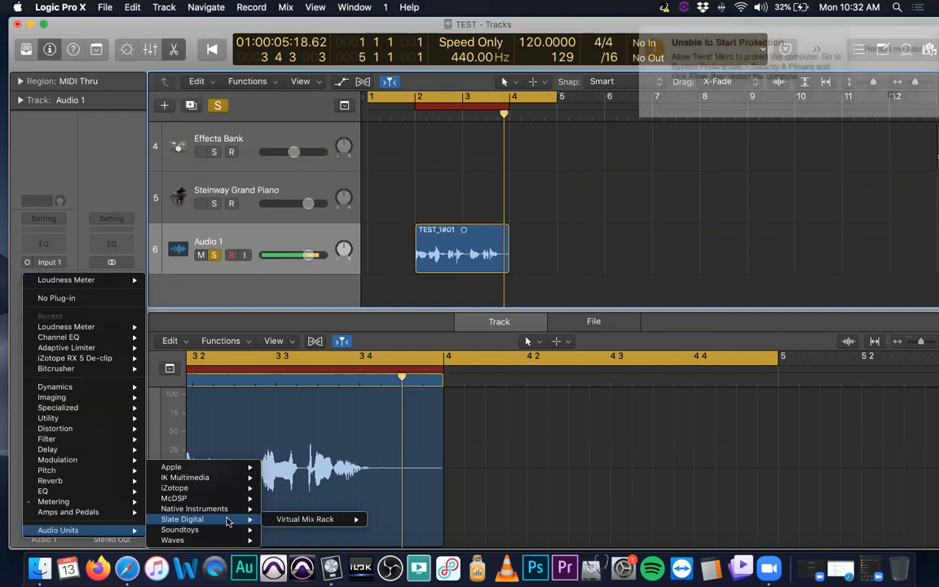
click(882, 59)
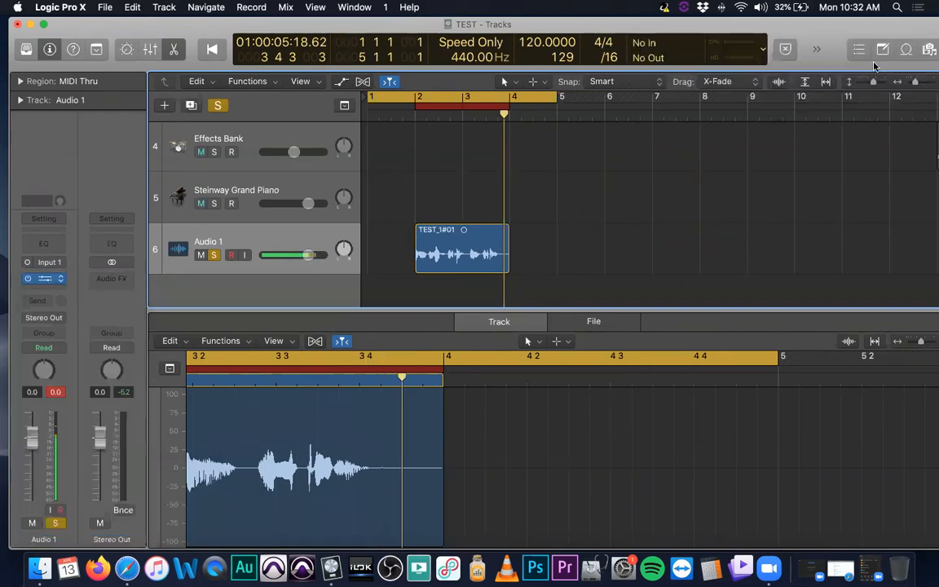
click(59, 278)
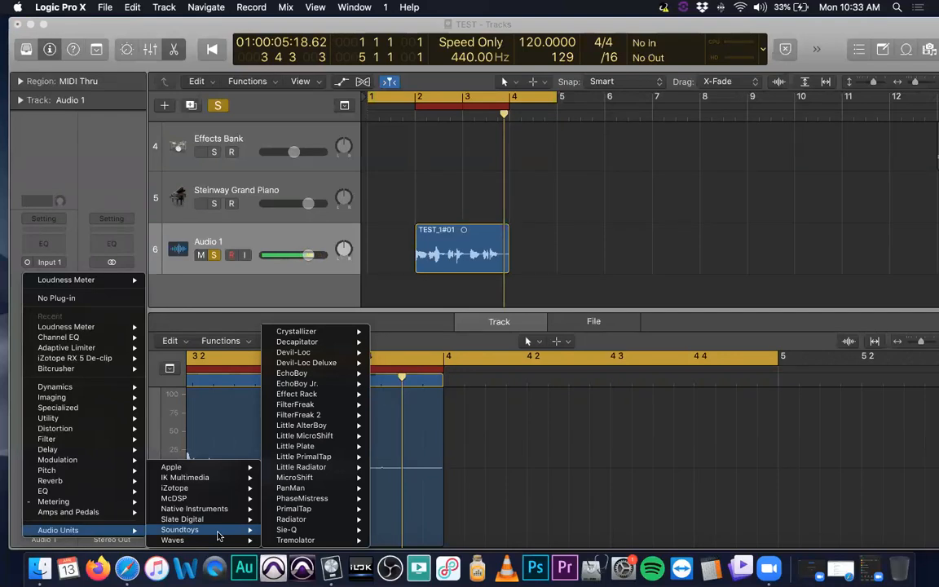
mouse_move(219, 541)
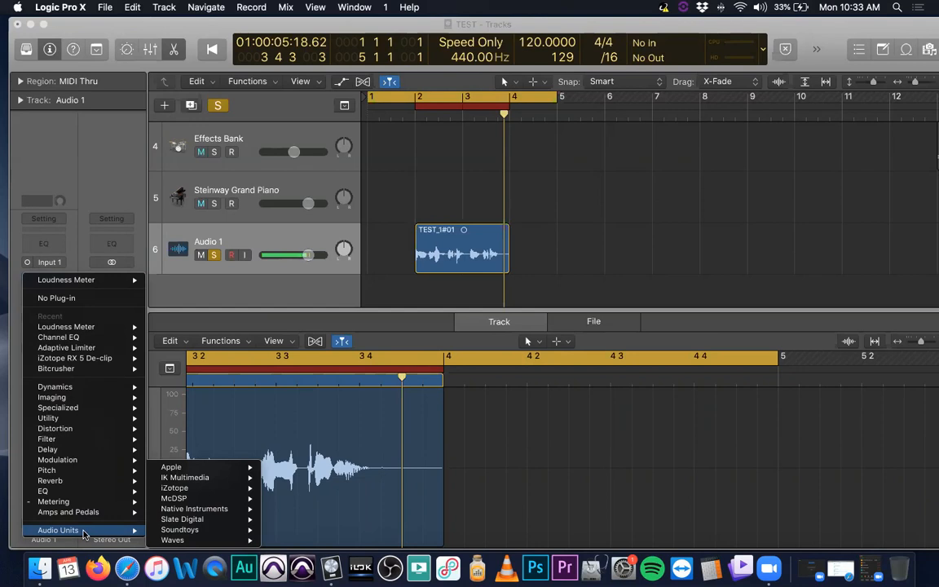
click(560, 422)
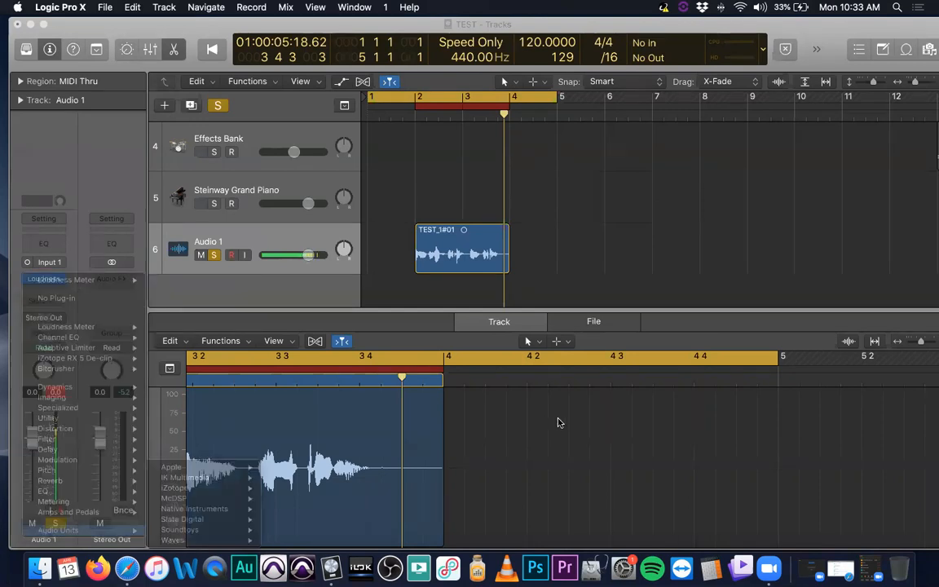
Step: Remove the Loudness Meter plug-in from the Audio 1 channel strip
scroll(220, 279, up, 1)
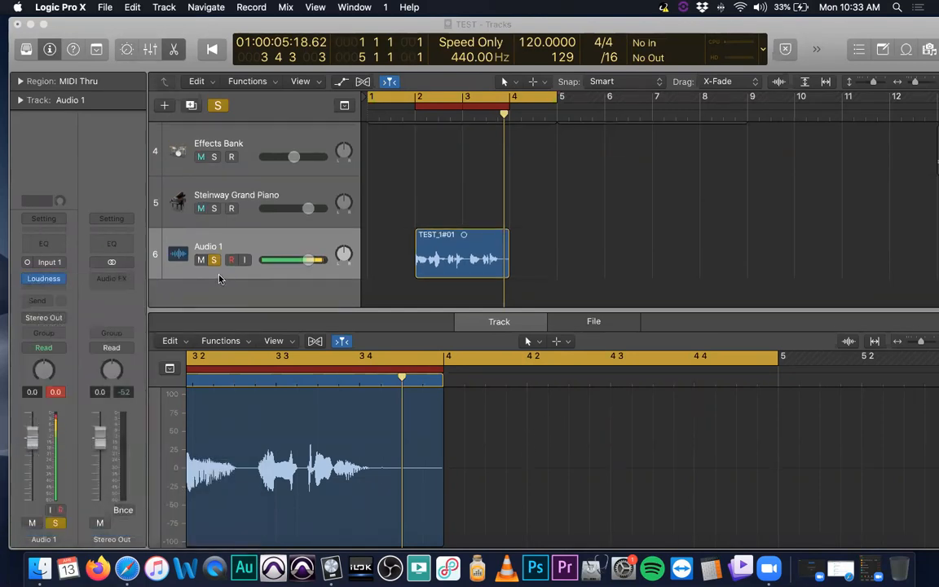
click(61, 282)
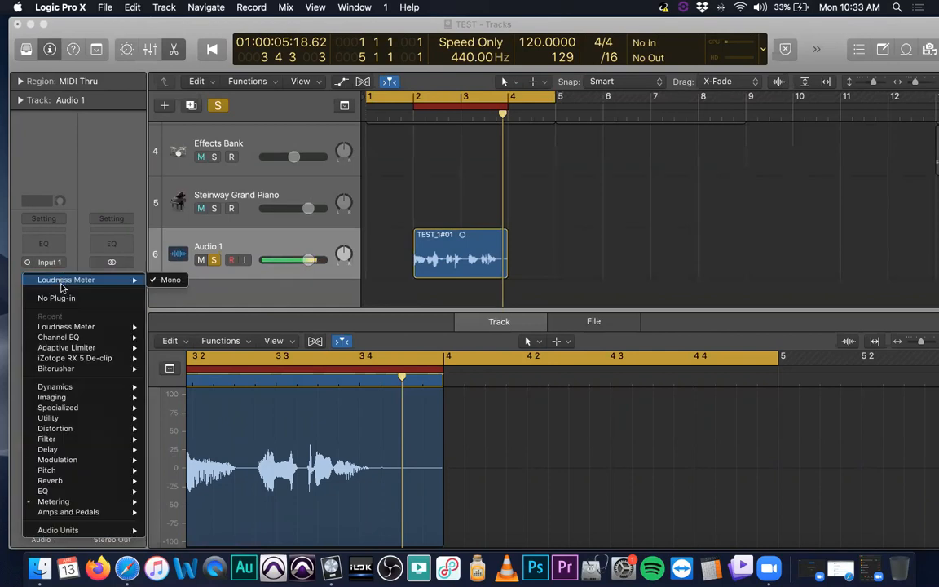
click(64, 298)
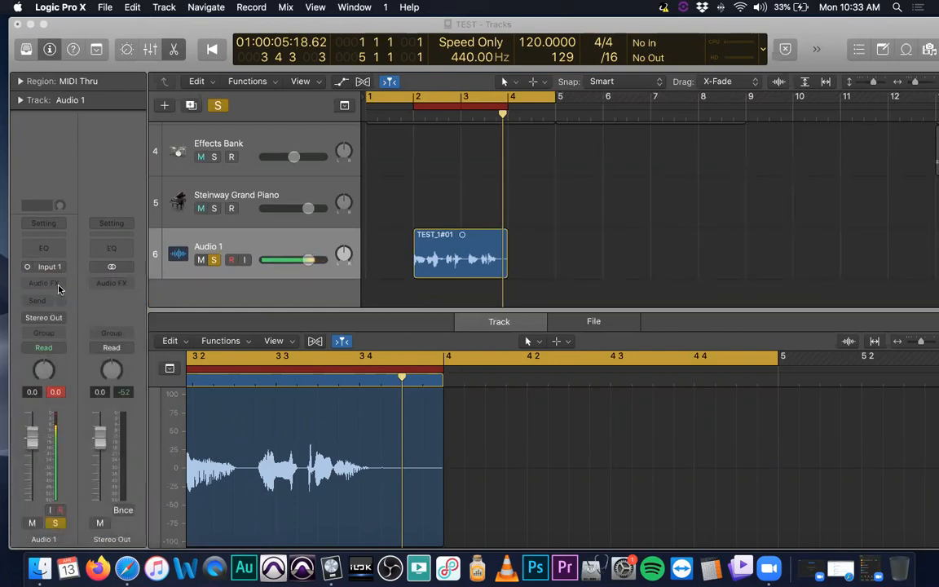
Step: Browse the EQ plug-ins available for the Audio 1 channel strip, including Channel EQ, without choosing any
click(57, 283)
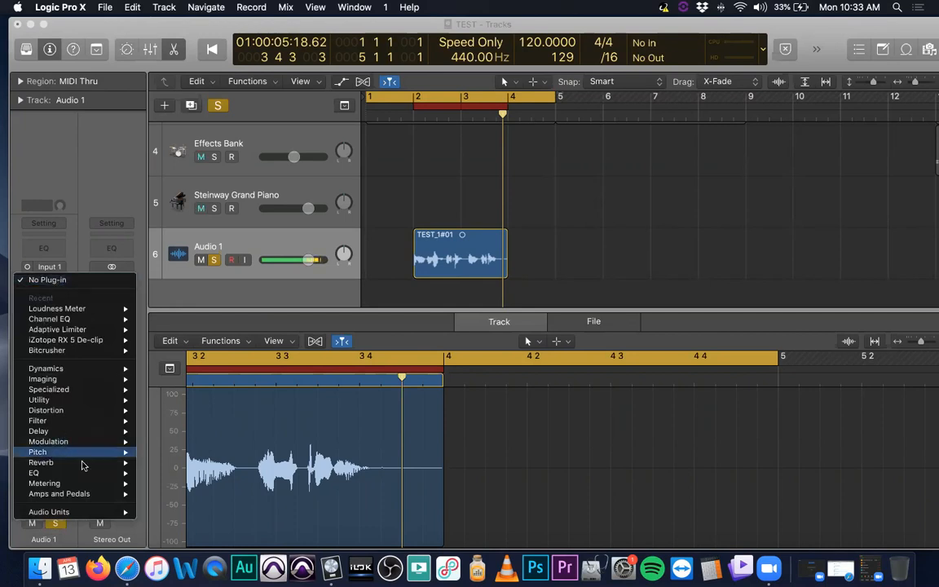
mouse_move(90, 475)
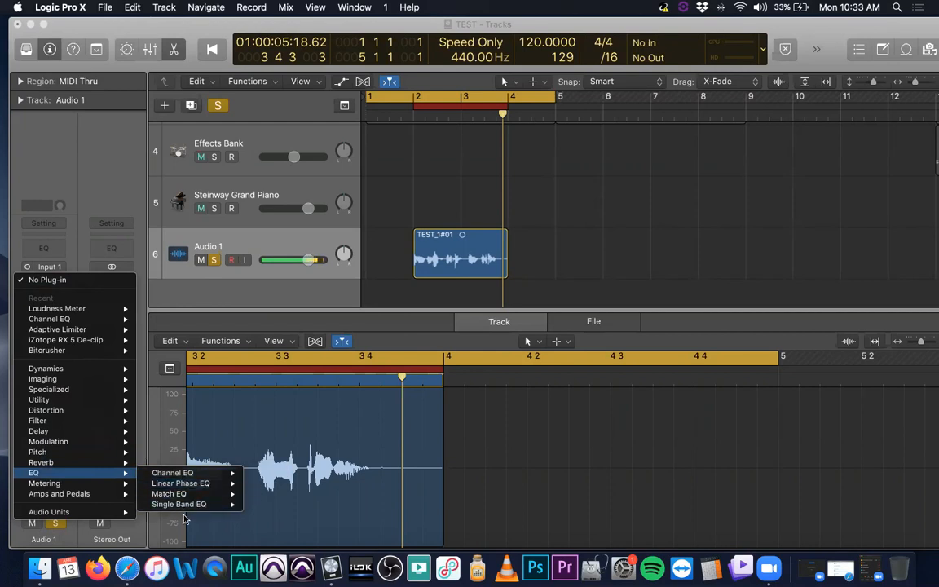
mouse_move(185, 476)
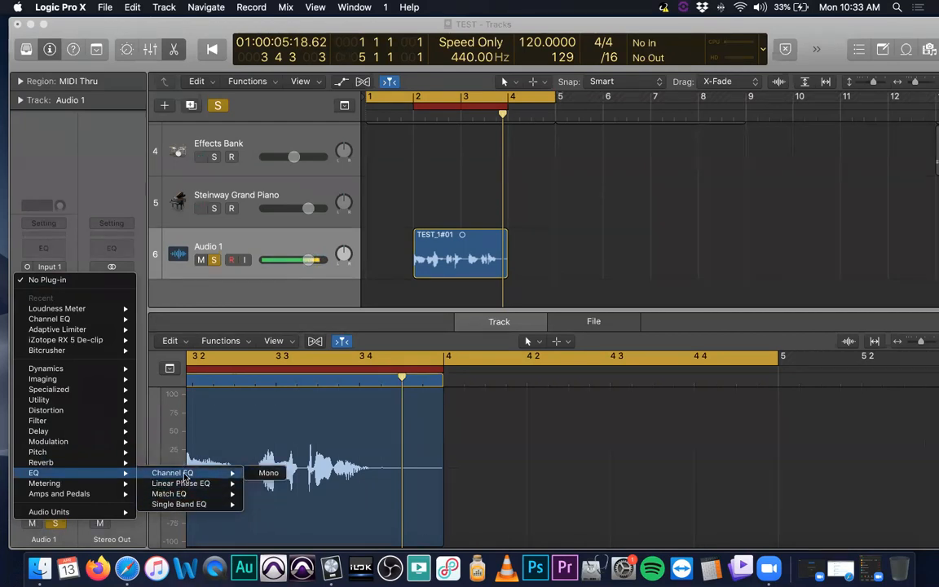
click(702, 461)
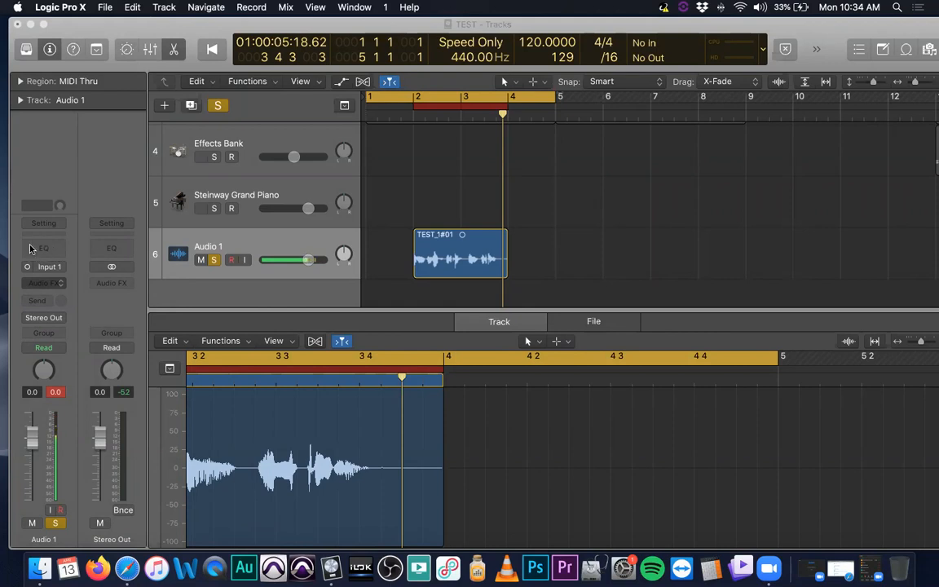
Step: Add a Channel EQ to the Audio 1 channel strip and place its window over the tracks area
click(51, 250)
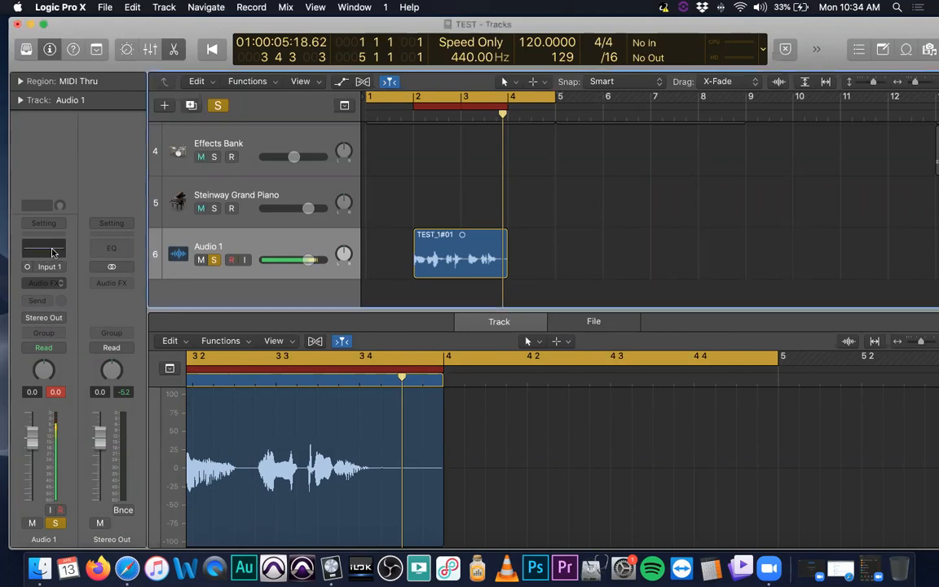
drag(270, 57, 455, 176)
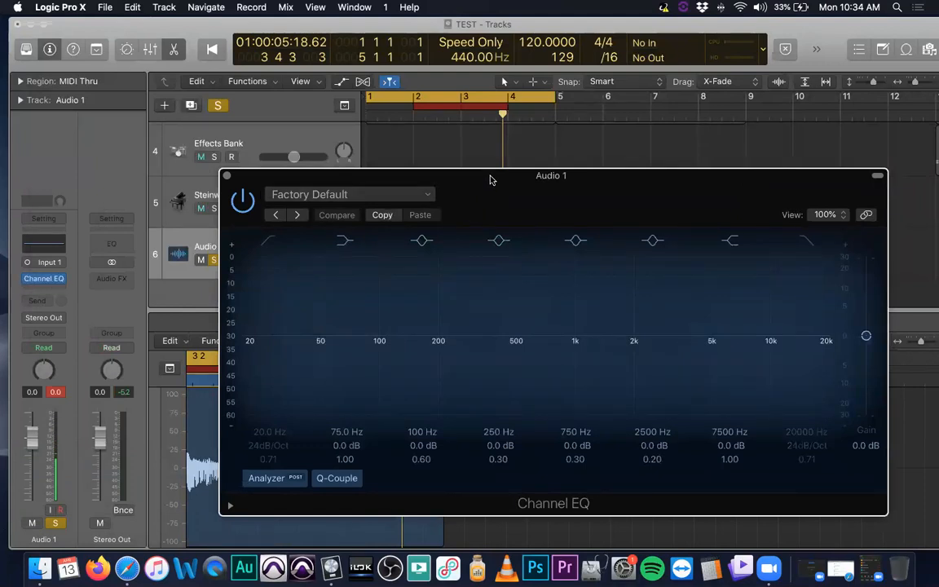
drag(475, 197, 491, 138)
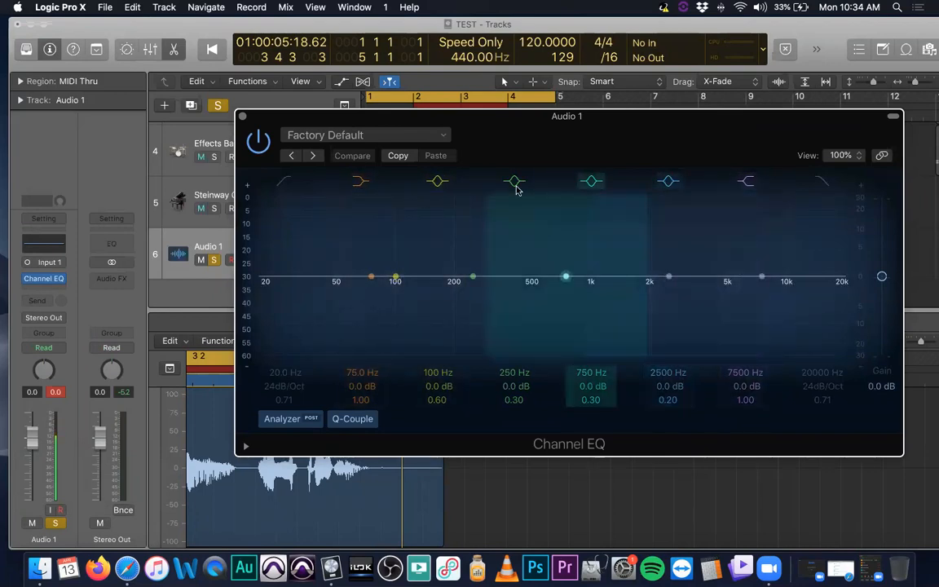
Step: Review the Channel EQ preset categories and load the Male Lead Vocal preset from the Voice category
click(396, 132)
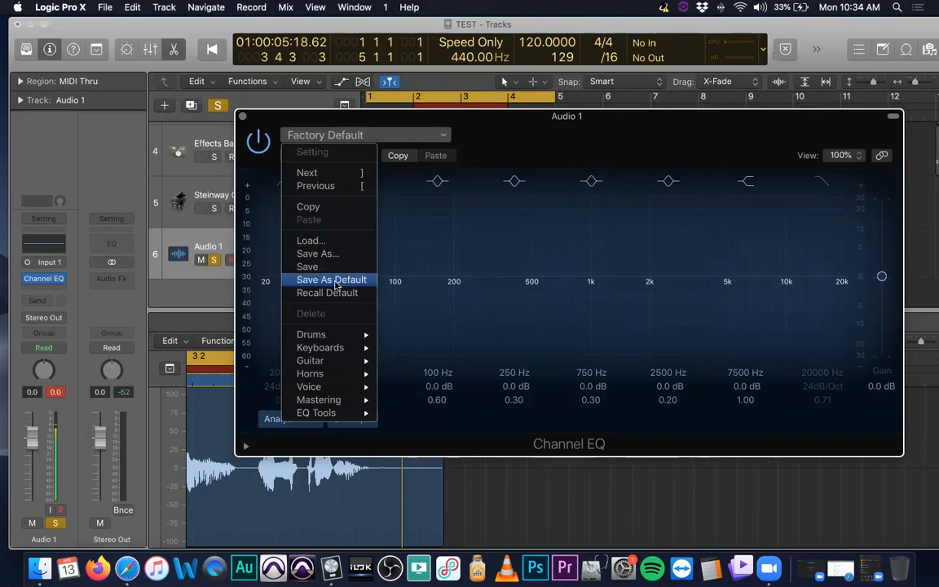
mouse_move(346, 391)
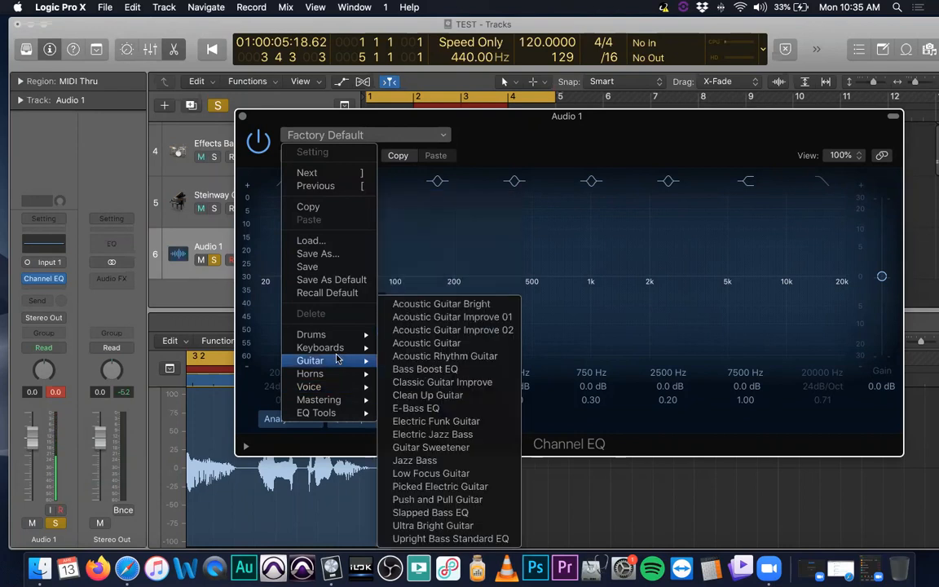
mouse_move(334, 338)
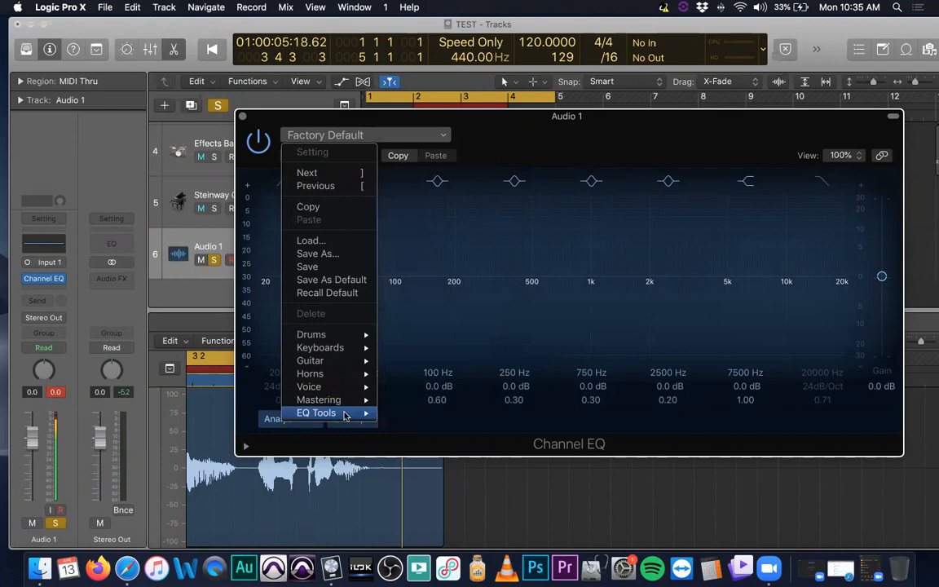
mouse_move(344, 416)
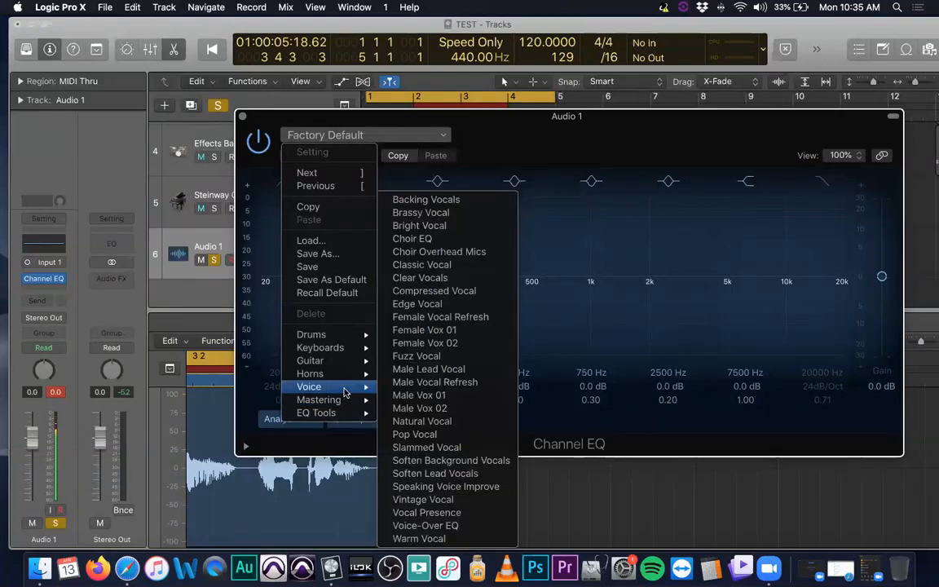
click(432, 369)
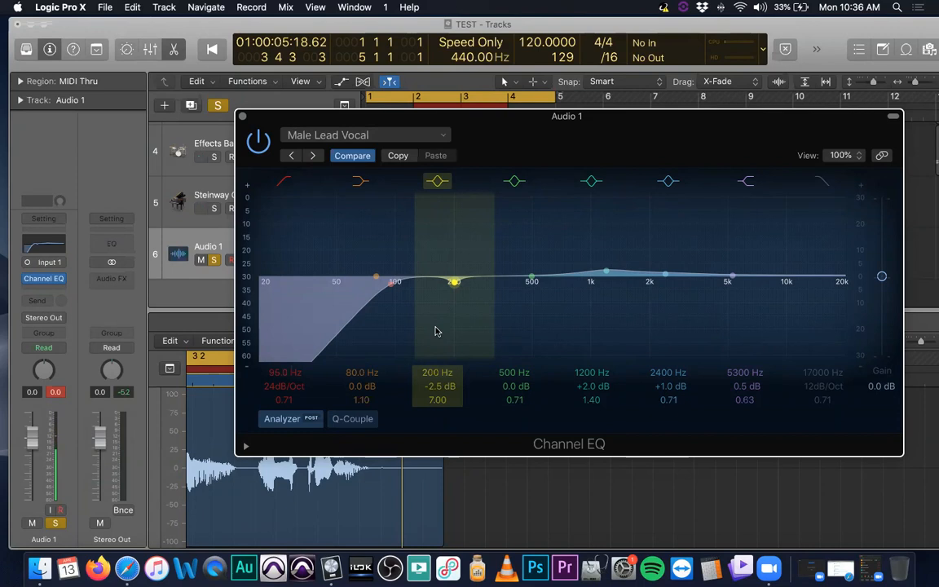
Step: Move the Channel EQ window clear of the tracks and set the cycle range to bars 2 to 4, matching the Audio 1 region
drag(526, 120, 730, 164)
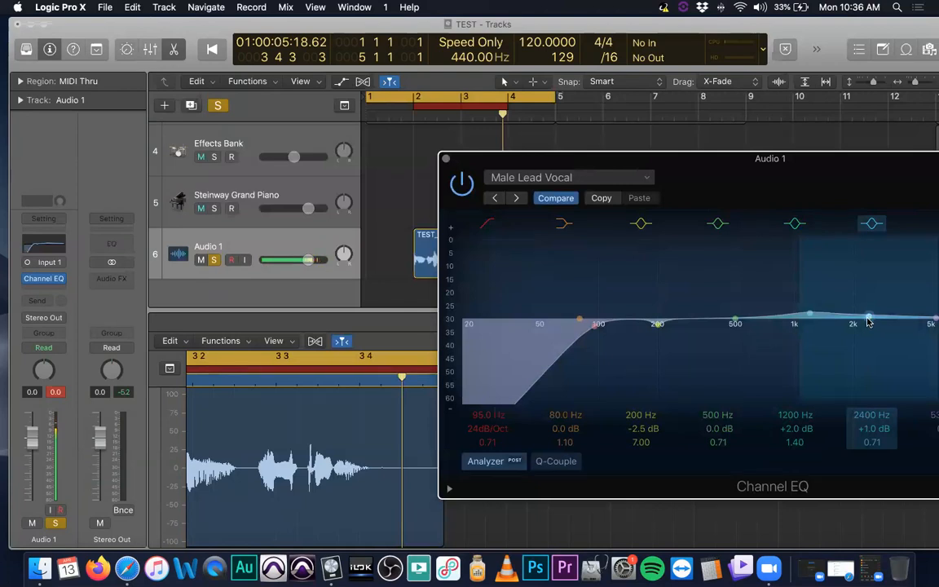
drag(824, 160, 535, 160)
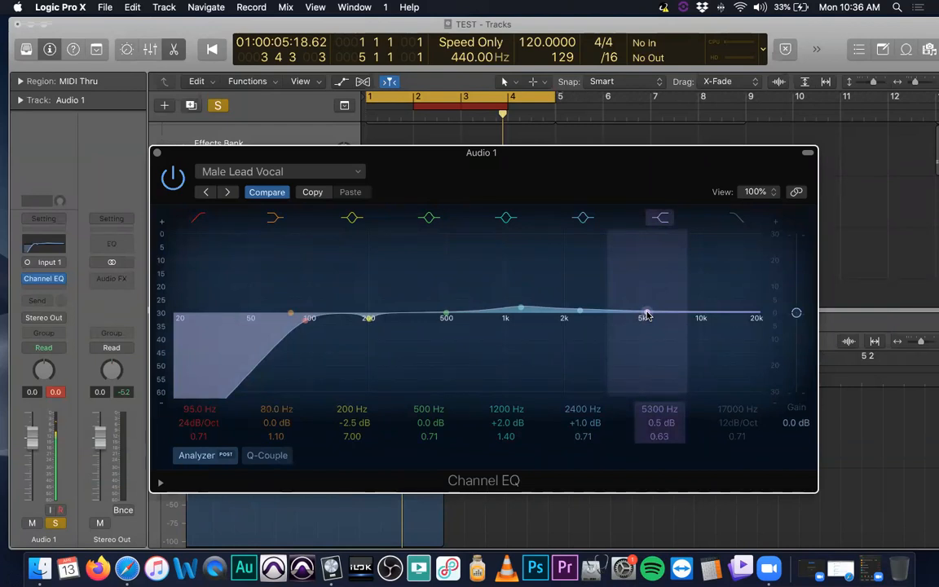
drag(462, 155, 456, 308)
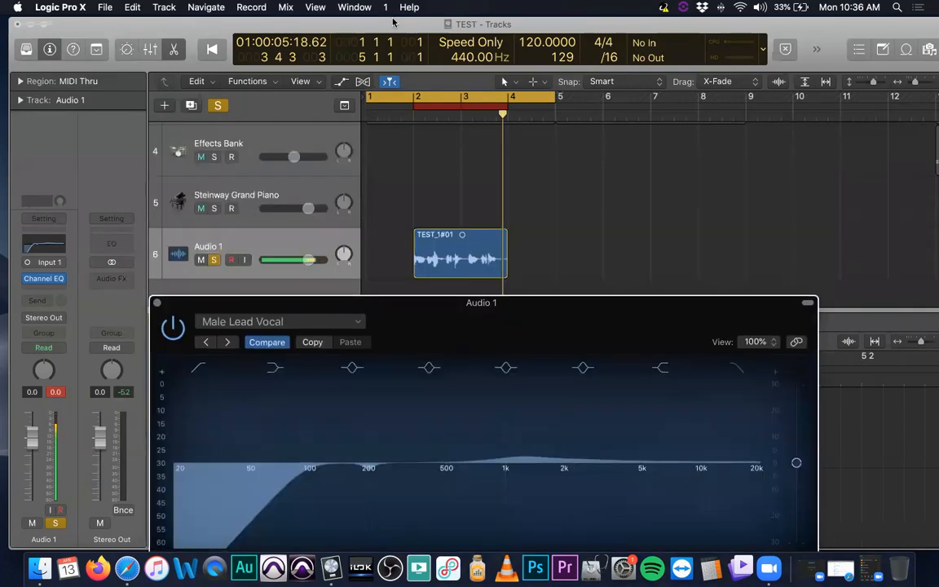
click(389, 113)
drag(368, 96, 417, 96)
drag(559, 96, 513, 96)
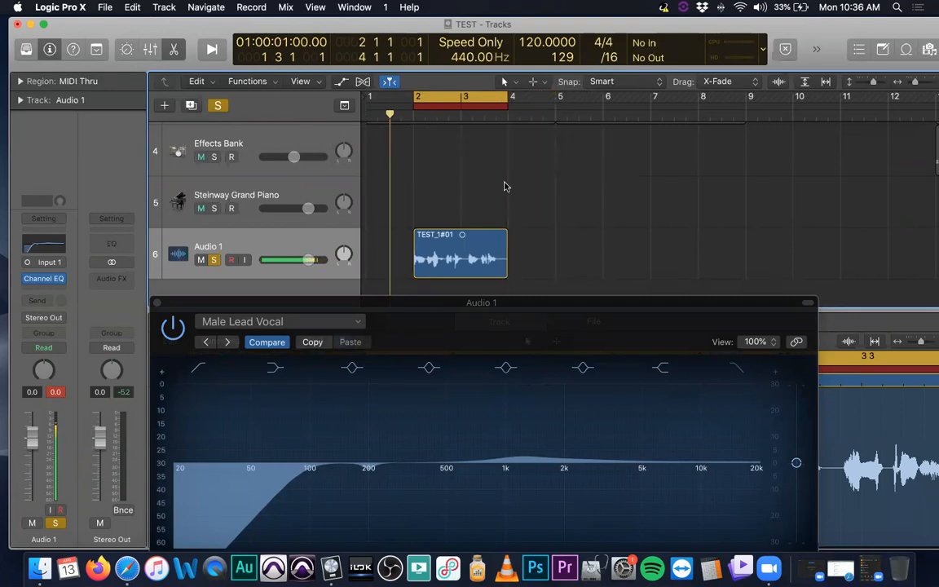
drag(526, 310, 589, 309)
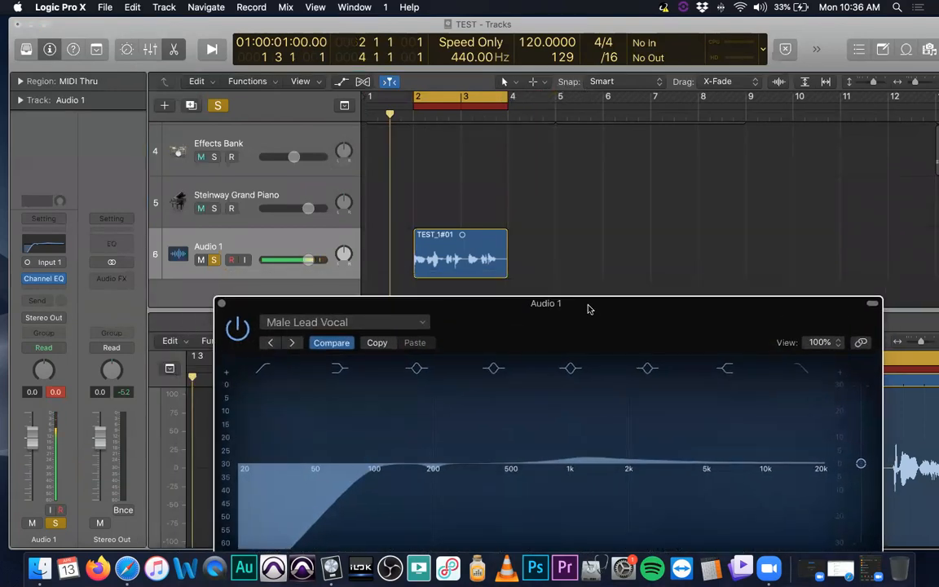
Step: Play Audio 1 with the Channel EQ bypassed and again with it enabled to compare the sound
click(238, 327)
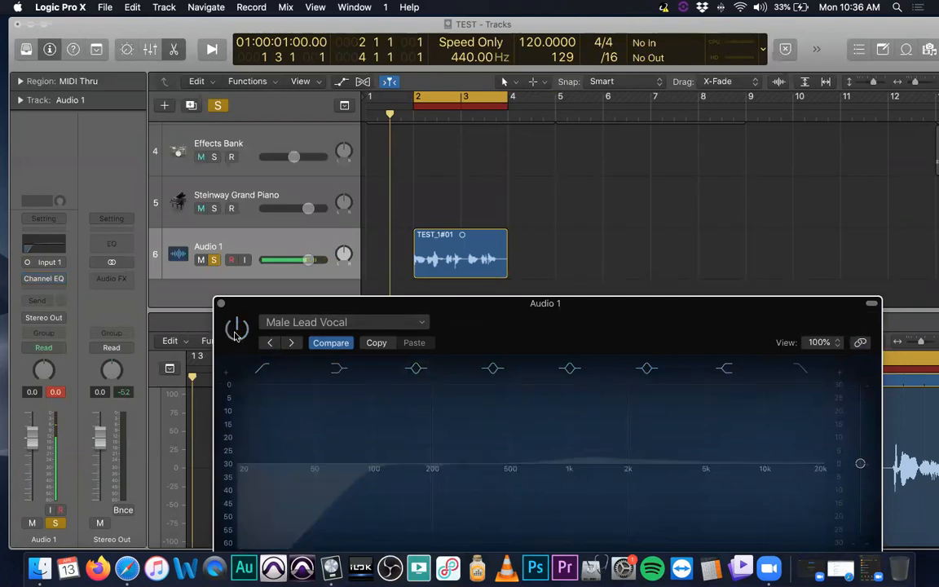
key(space)
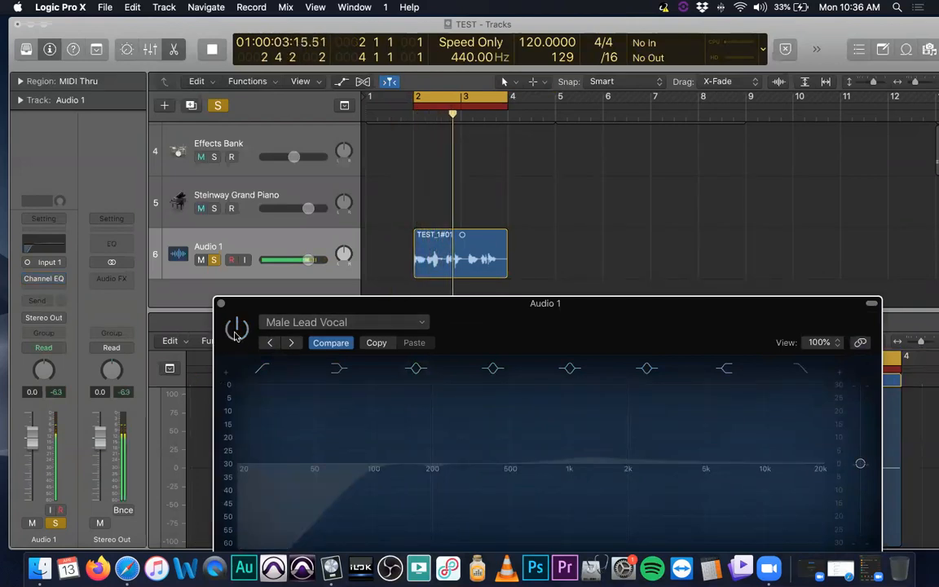
key(space)
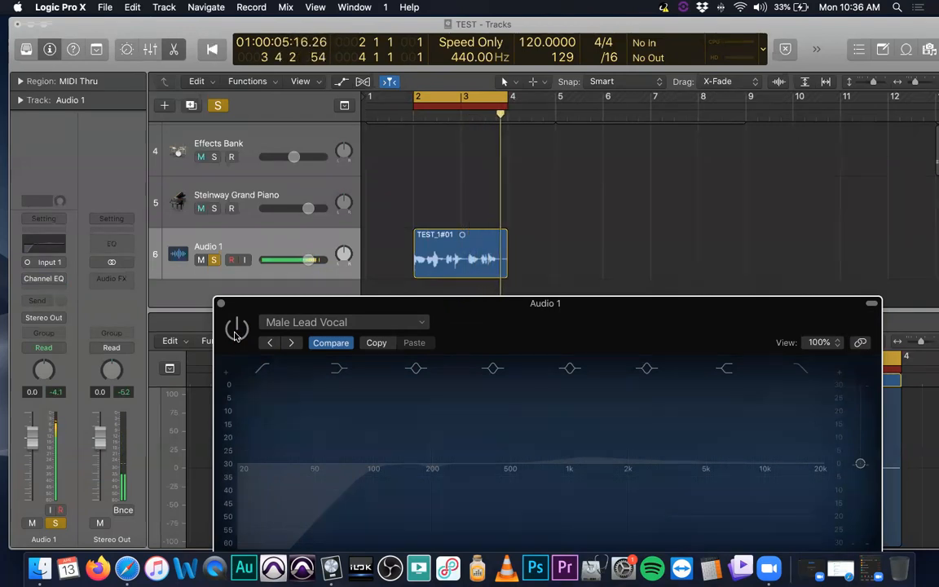
click(236, 329)
key(space)
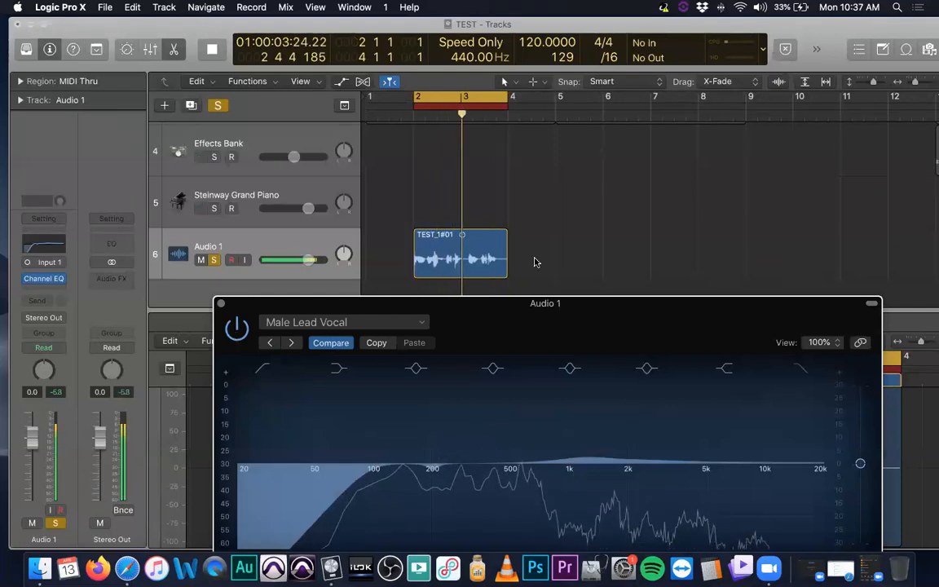
Step: Bring the whole Channel EQ window into view, set its analyzer to Pre, and postpone the Trend Micro protection alert
mouse_move(582, 309)
mouse_down()
mouse_move(547, 90)
mouse_move(551, 156)
mouse_up()
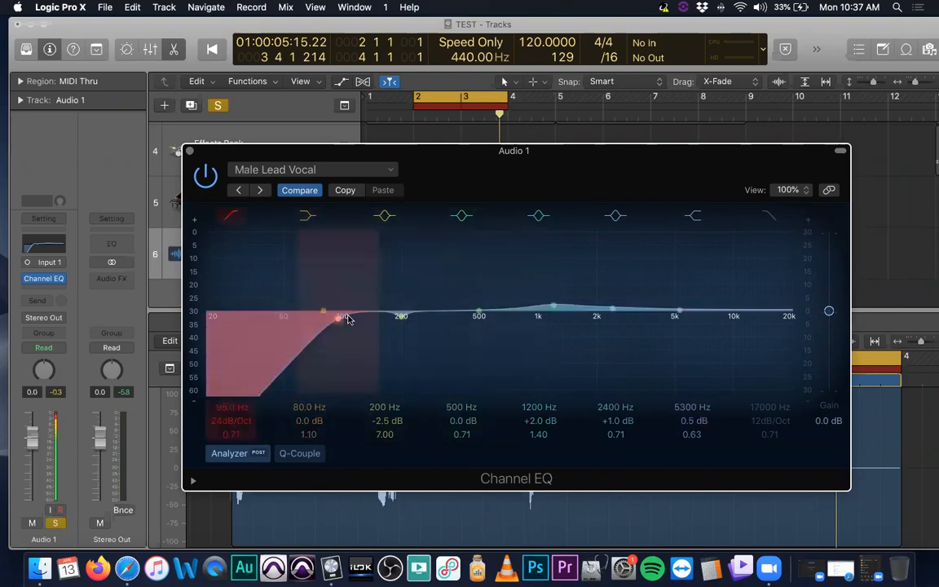
click(257, 453)
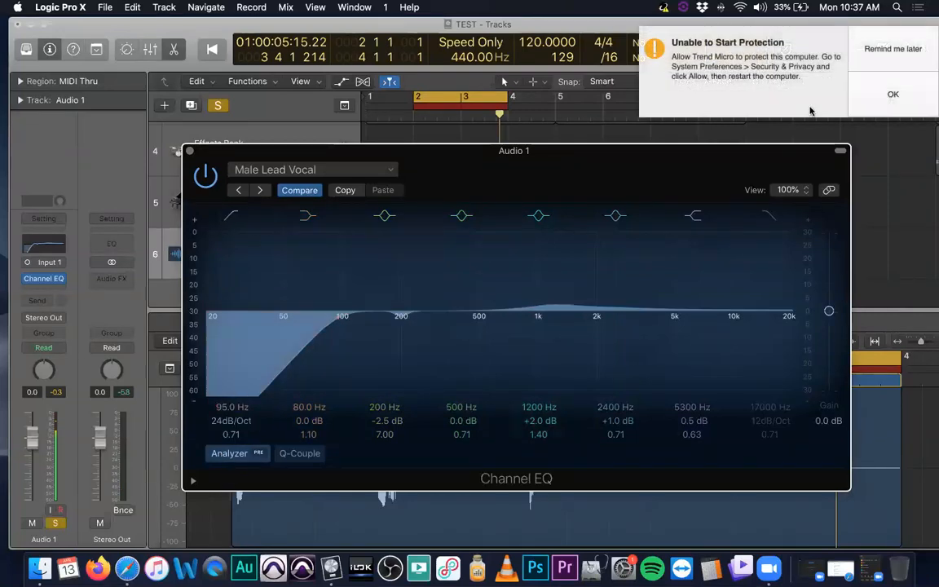
click(892, 49)
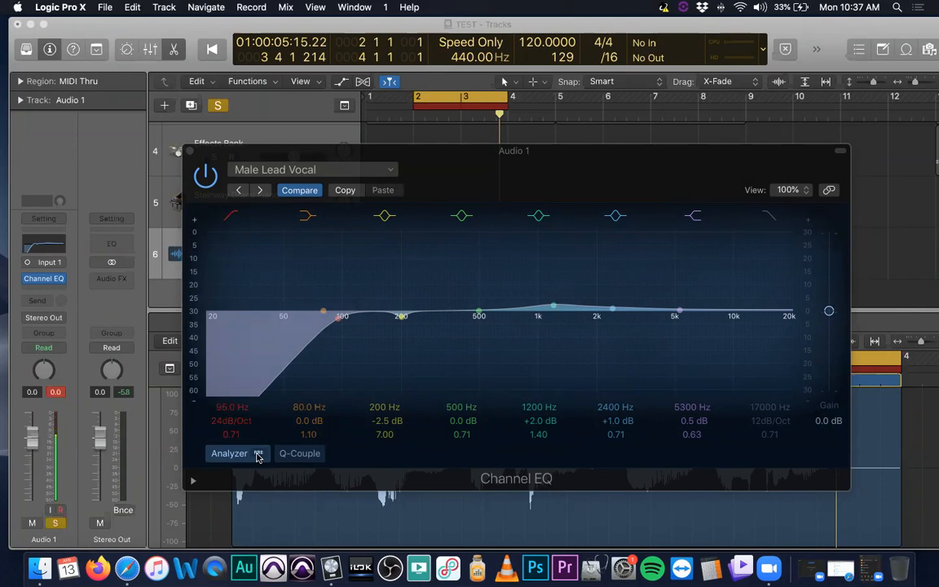
click(599, 163)
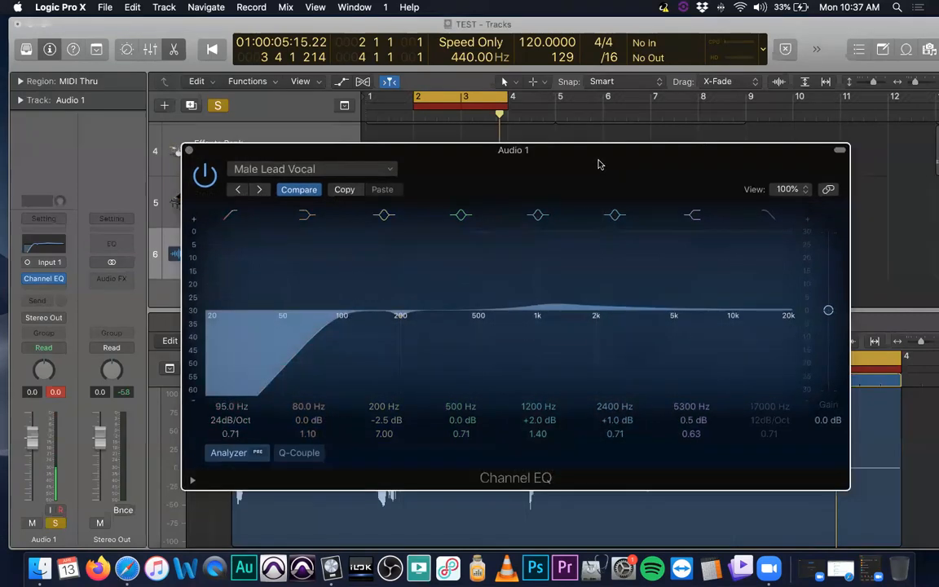
Step: Play Audio 1 repeatedly to compare the analyzer's pre-EQ and post-EQ curves, and close the Channel EQ window
key(space)
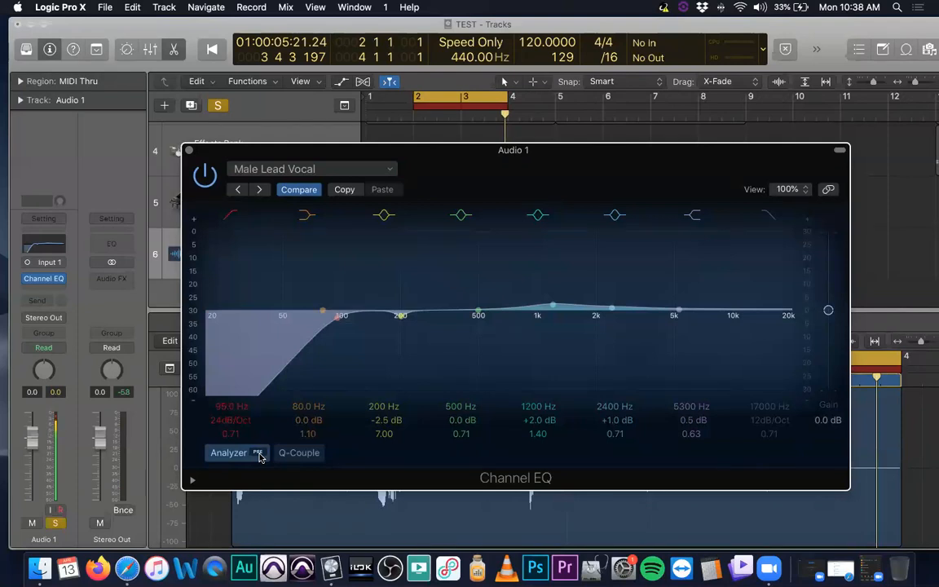
key(space)
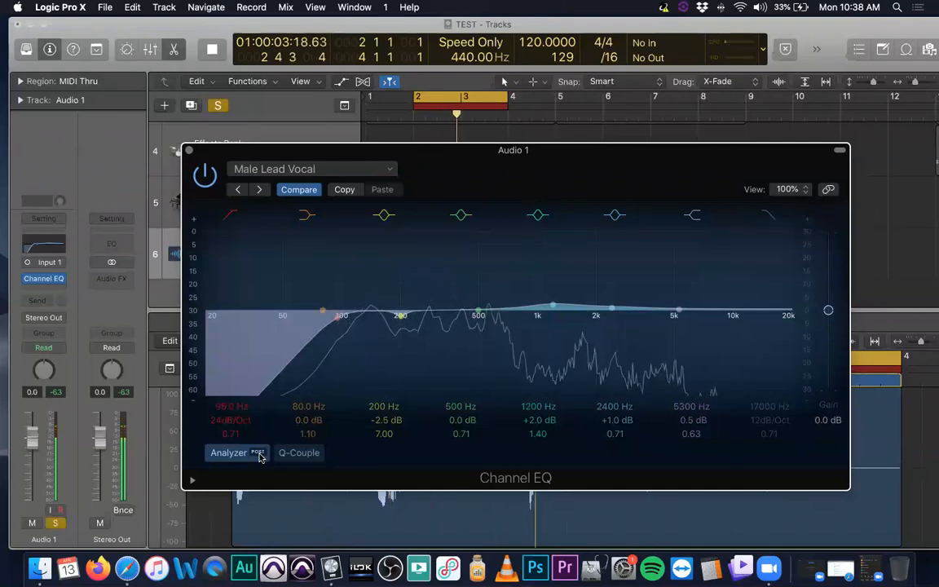
key(space)
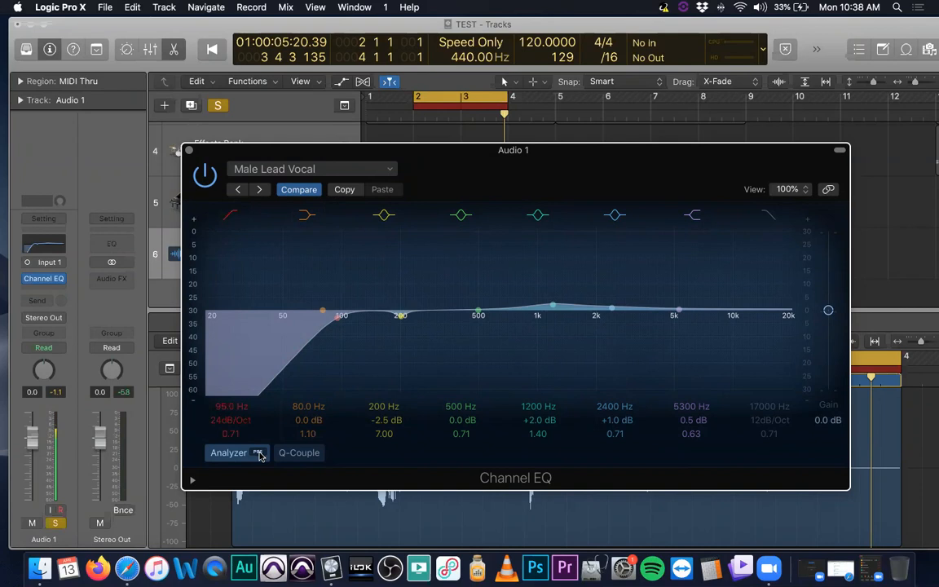
key(space)
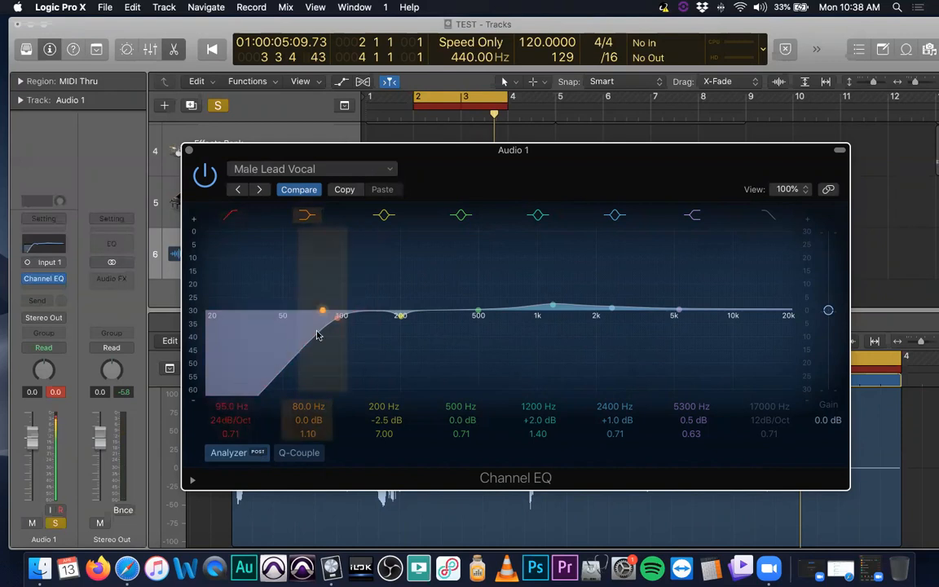
click(188, 151)
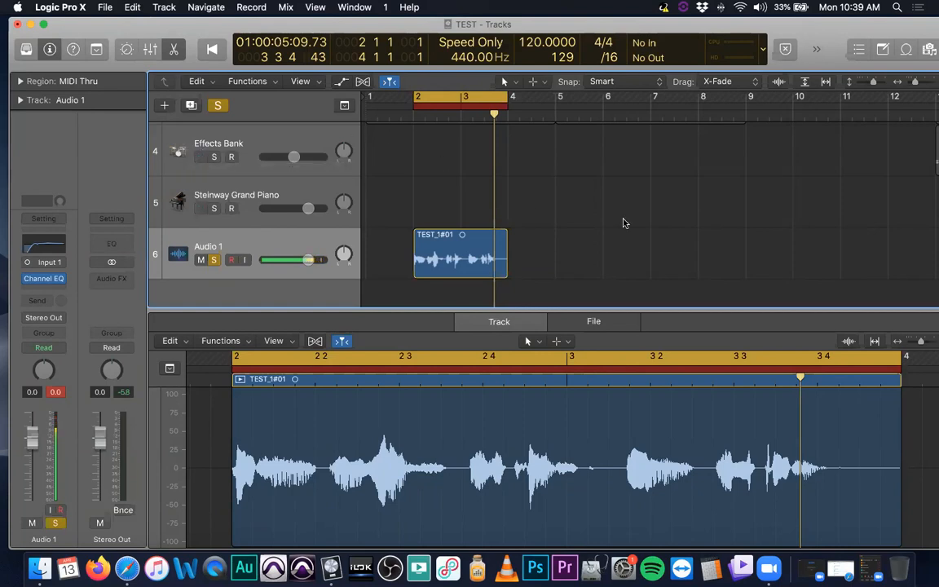
Step: Reopen Audio 1's Channel EQ, load the Classic Vocal preset from the Voice category, and play the track to hear it
click(39, 243)
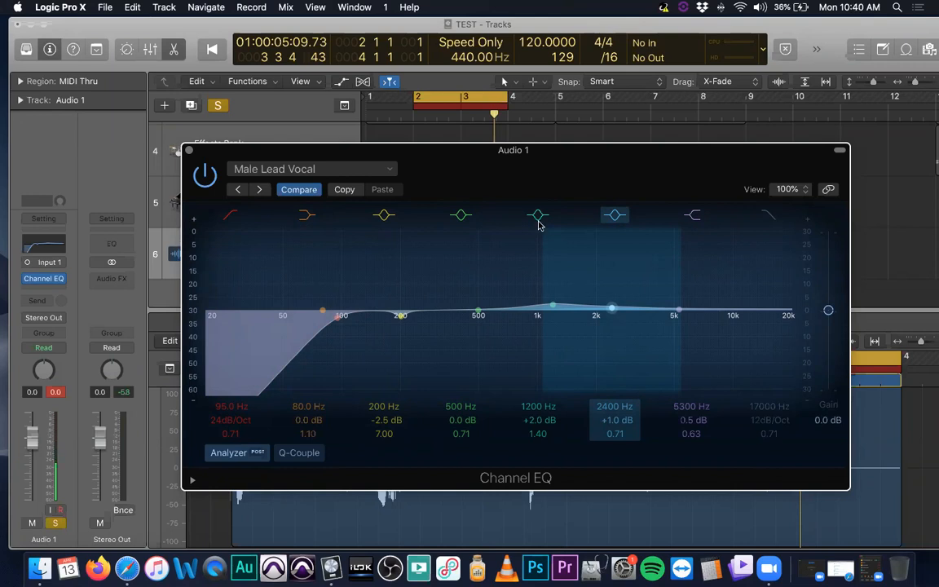
click(376, 174)
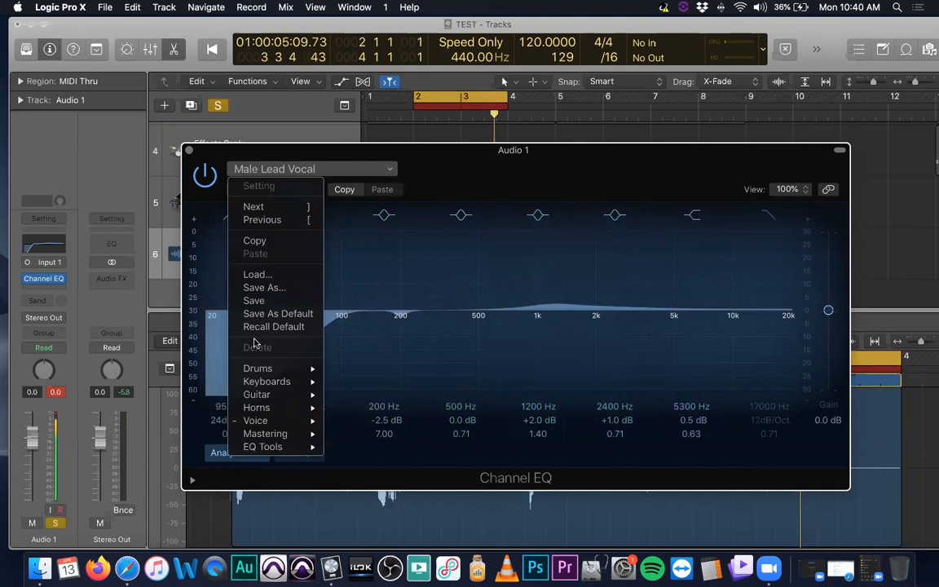
mouse_move(282, 425)
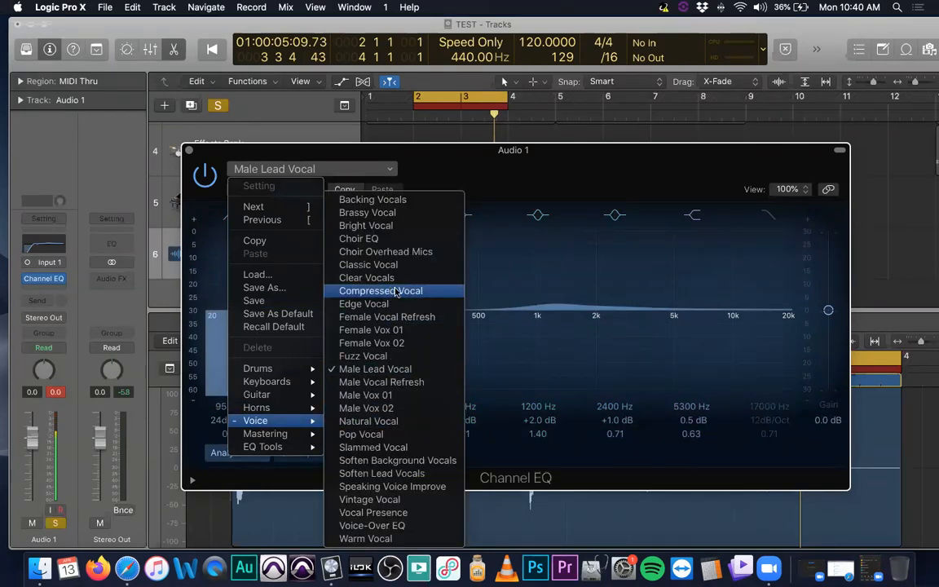
click(394, 264)
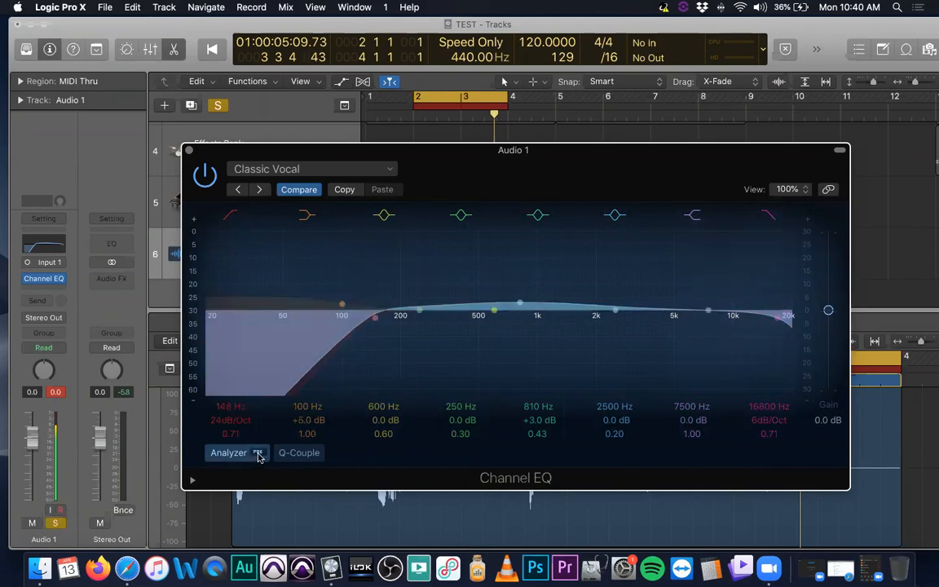
key(space)
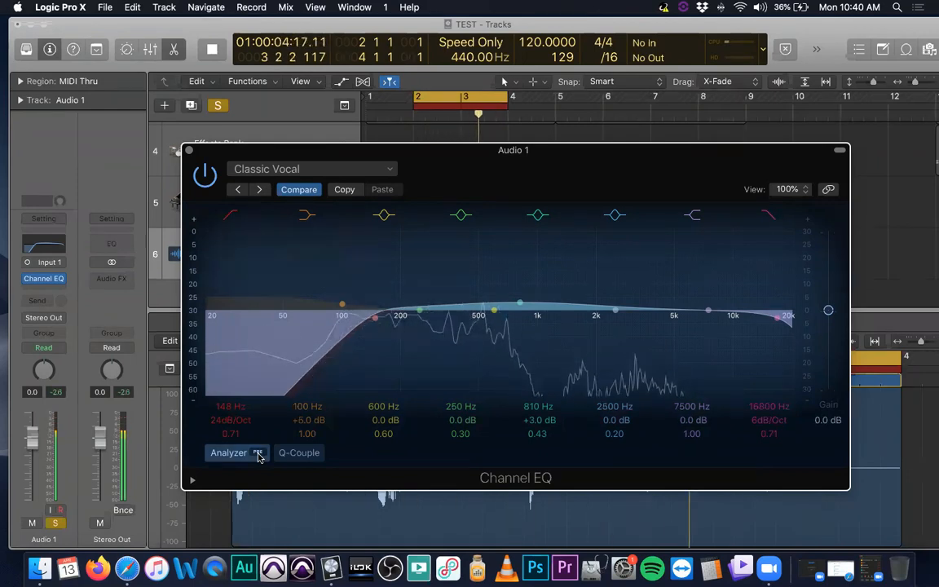
Step: Replay Audio 1 through the Classic Vocal preset, switch the Channel EQ analyzer to Post, and close the EQ window
key(space)
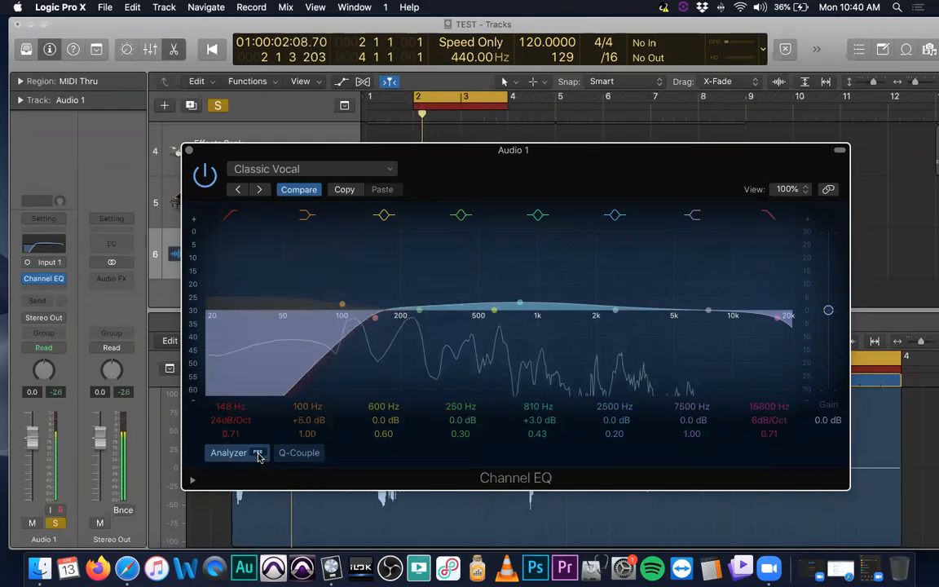
key(space)
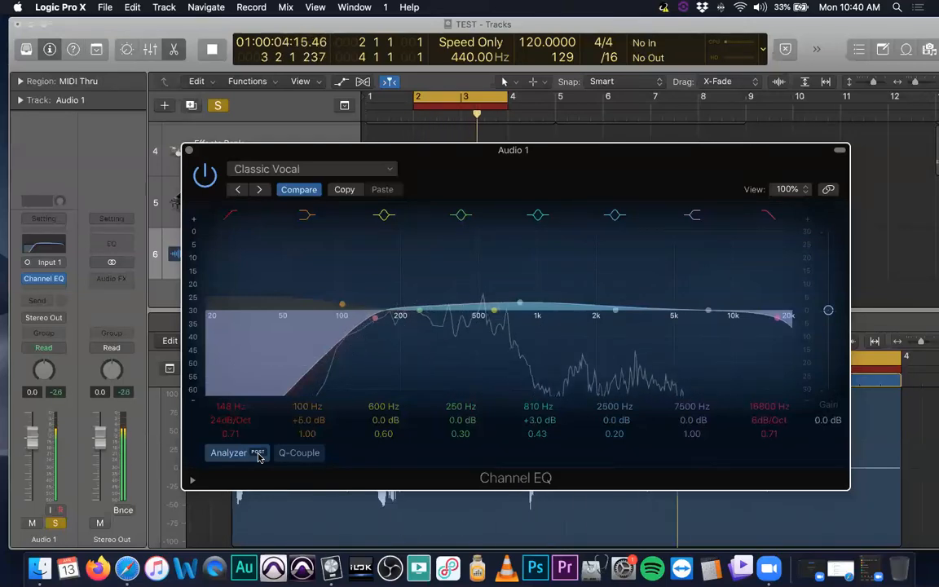
key(space)
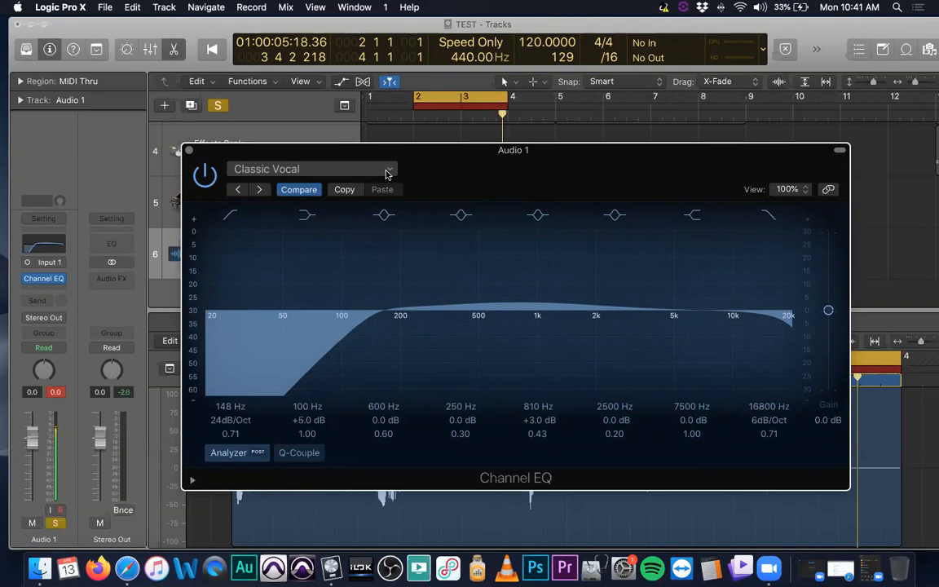
click(188, 150)
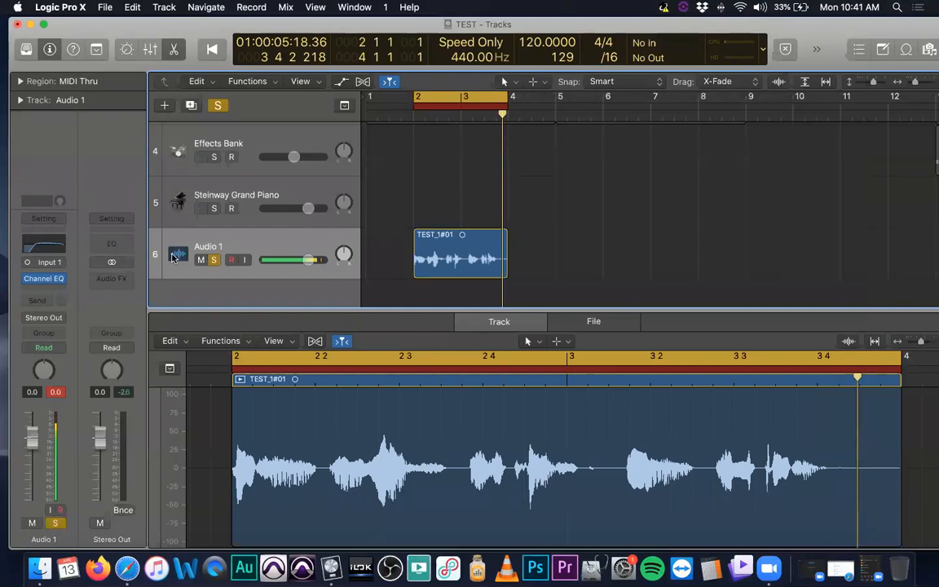
Step: Turn off solo on Audio 1 and play the vocal together with the other tracks
click(214, 260)
scroll(343, 224, up, 5)
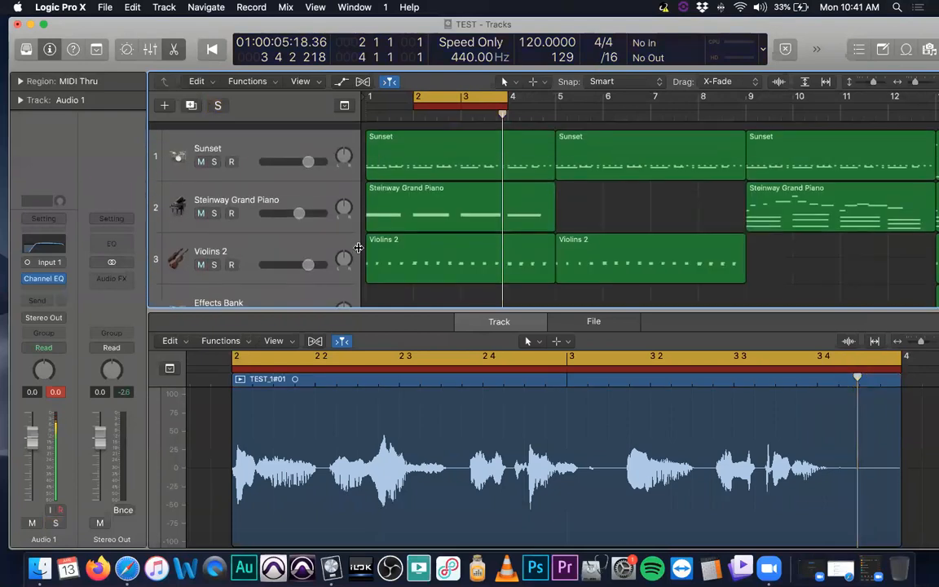
scroll(369, 242, down, 2)
scroll(369, 241, down, 3)
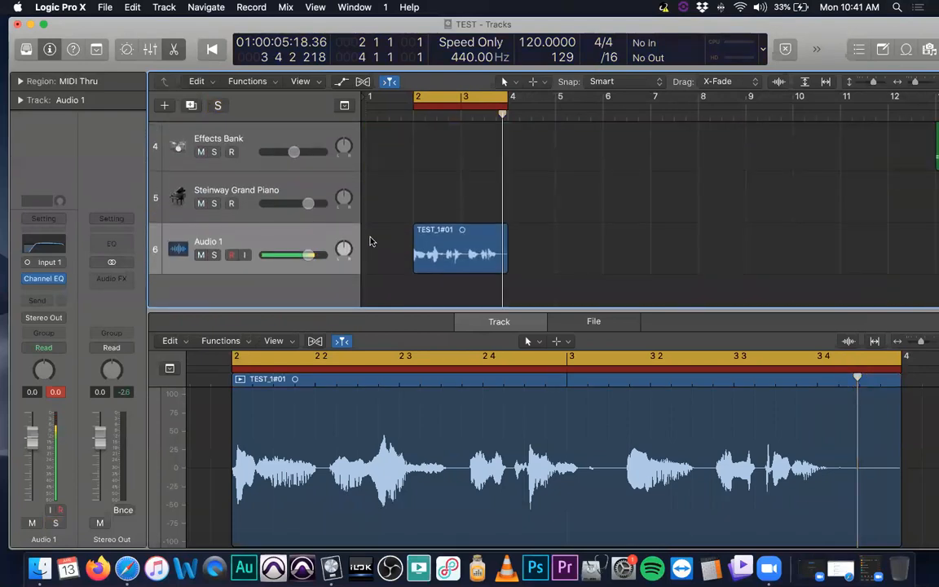
key(space)
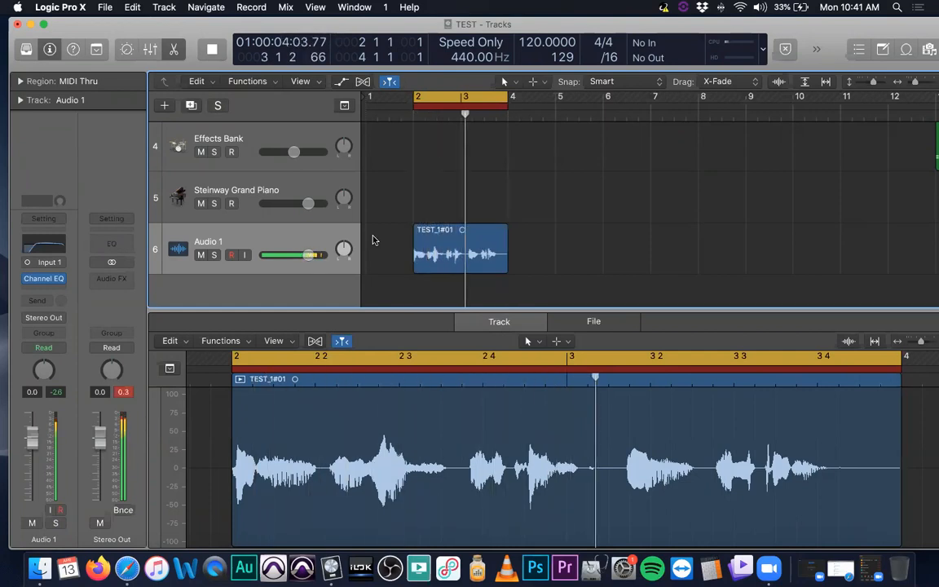
key(space)
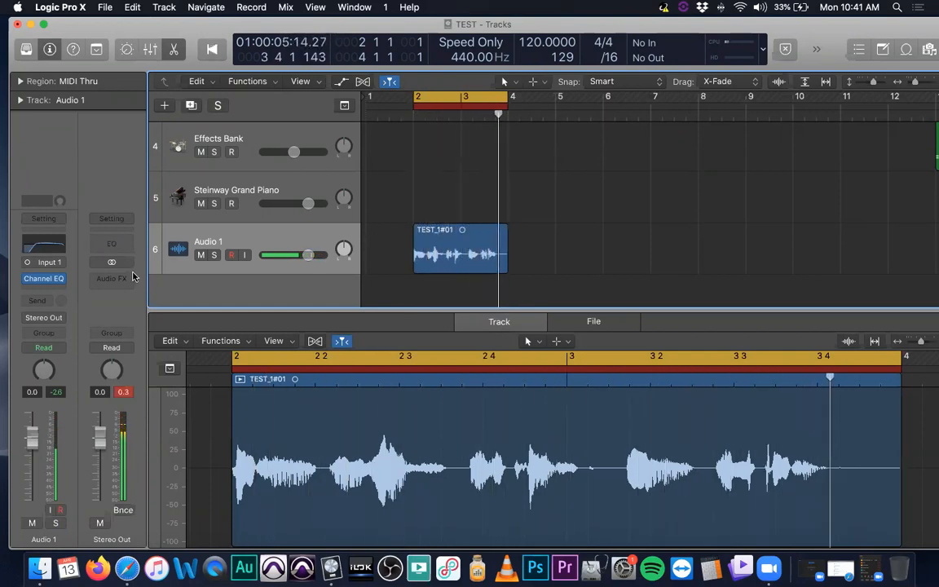
Step: Reopen Audio 1's Channel EQ, lower the low-cut band to about 66 Hz, and play the mix to hear it
scroll(484, 221, up, 4)
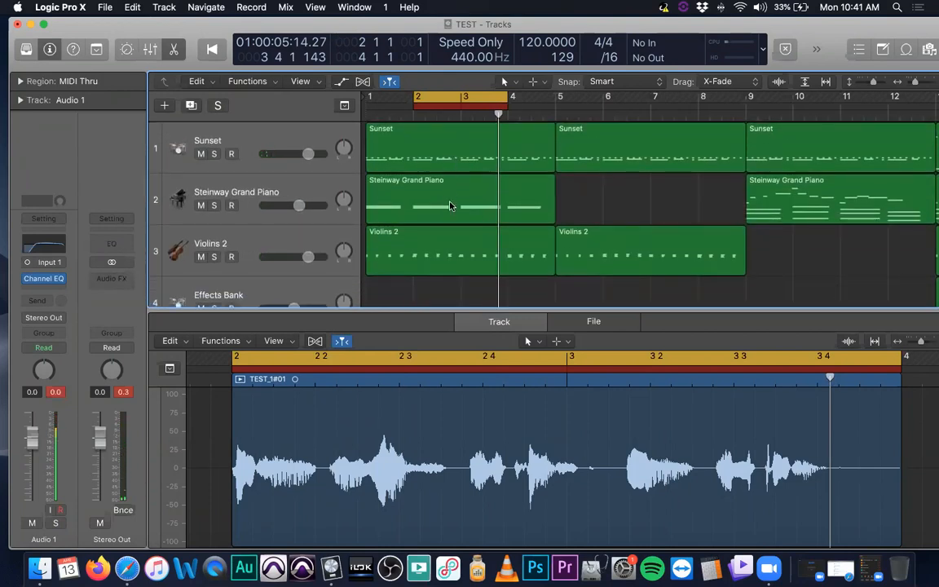
scroll(436, 252, down, 4)
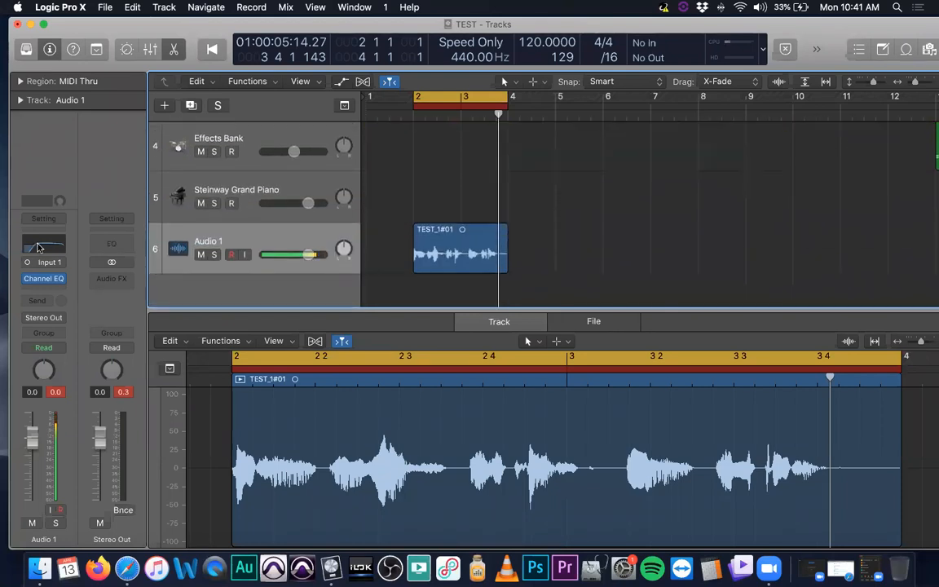
click(40, 245)
drag(321, 325, 373, 320)
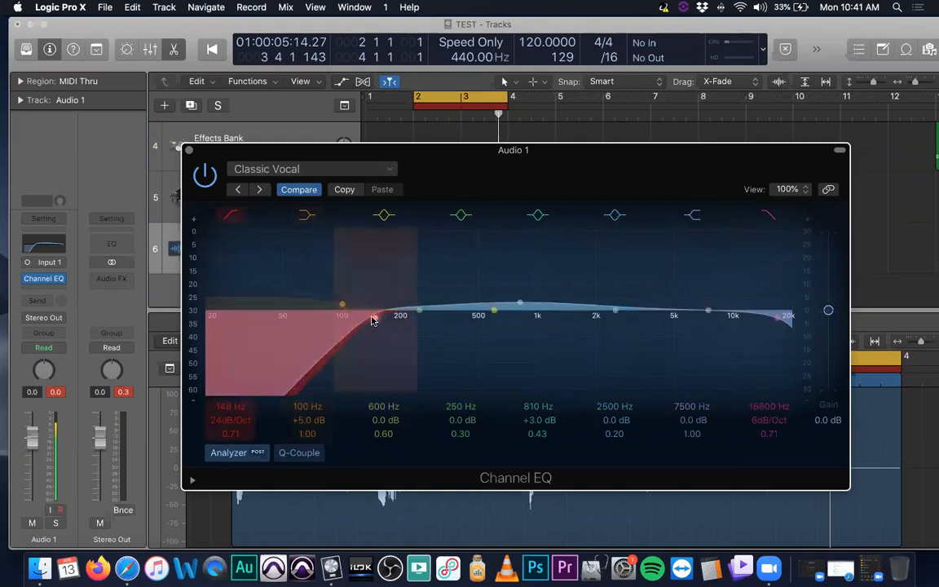
drag(373, 320, 308, 318)
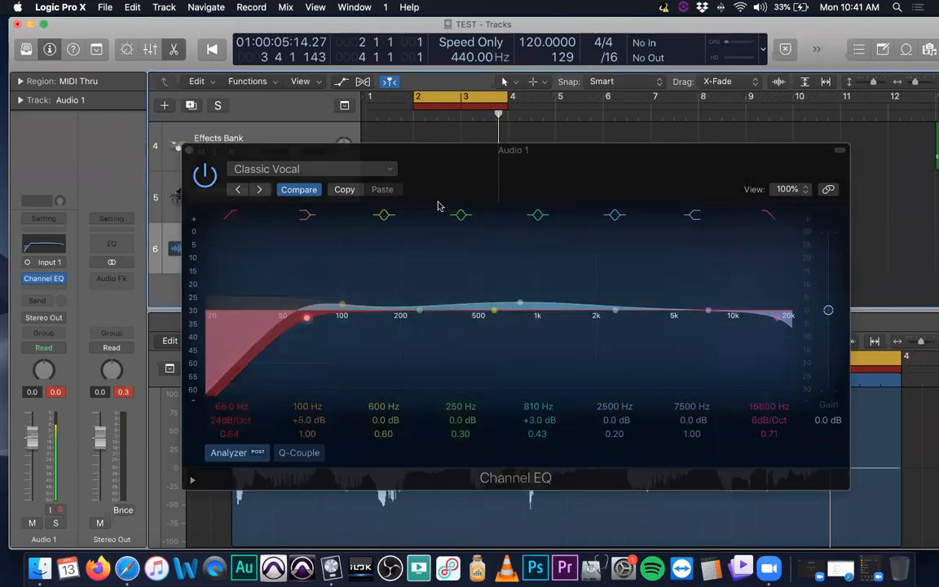
key(space)
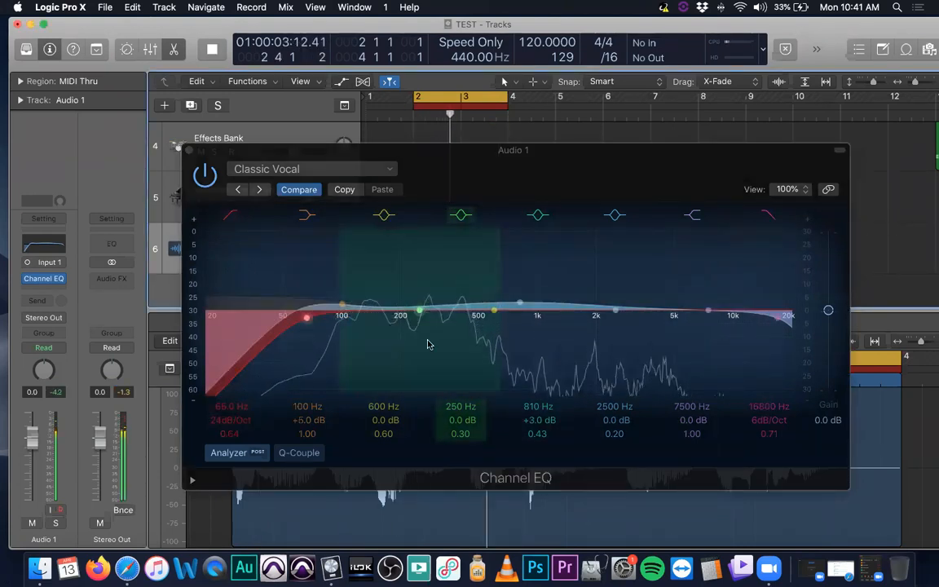
key(space)
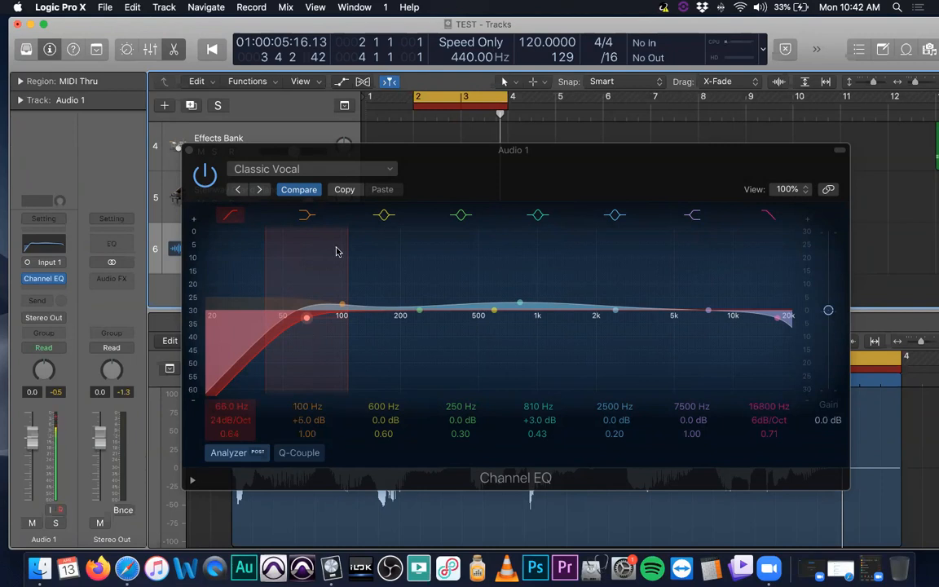
Step: Move the Channel EQ window clear of the tracks, dismiss the Trend Micro protection alert, and close the EQ window
drag(469, 156, 484, 172)
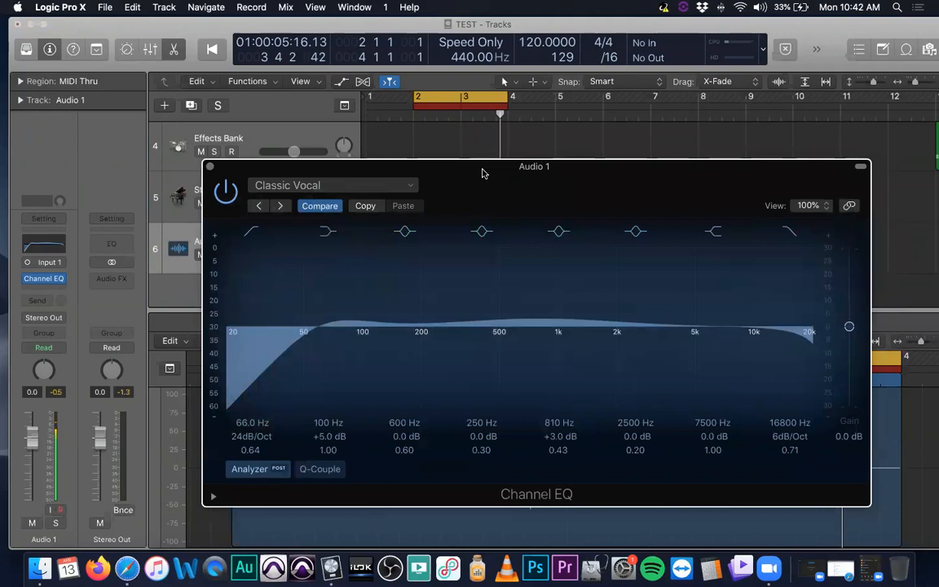
drag(482, 173, 543, 152)
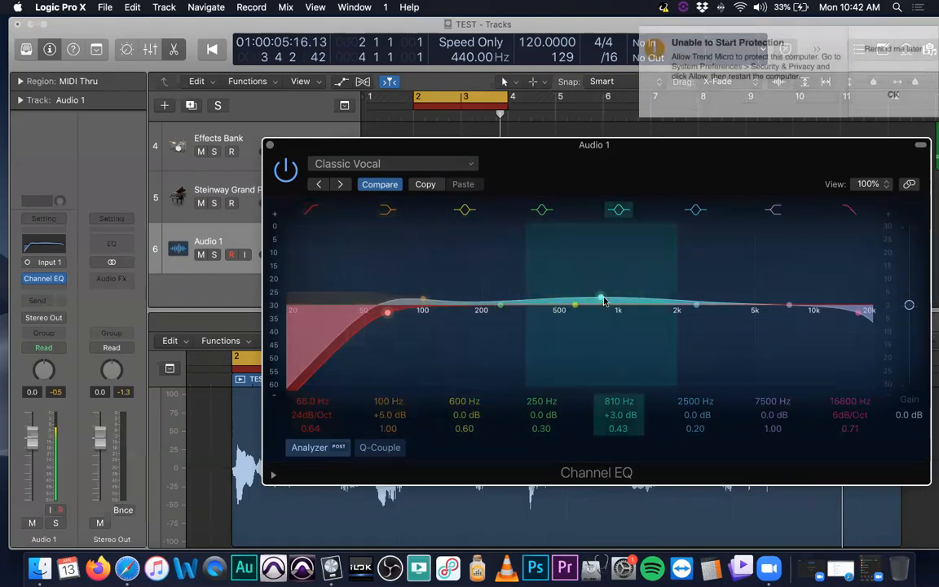
click(894, 48)
drag(627, 153, 618, 218)
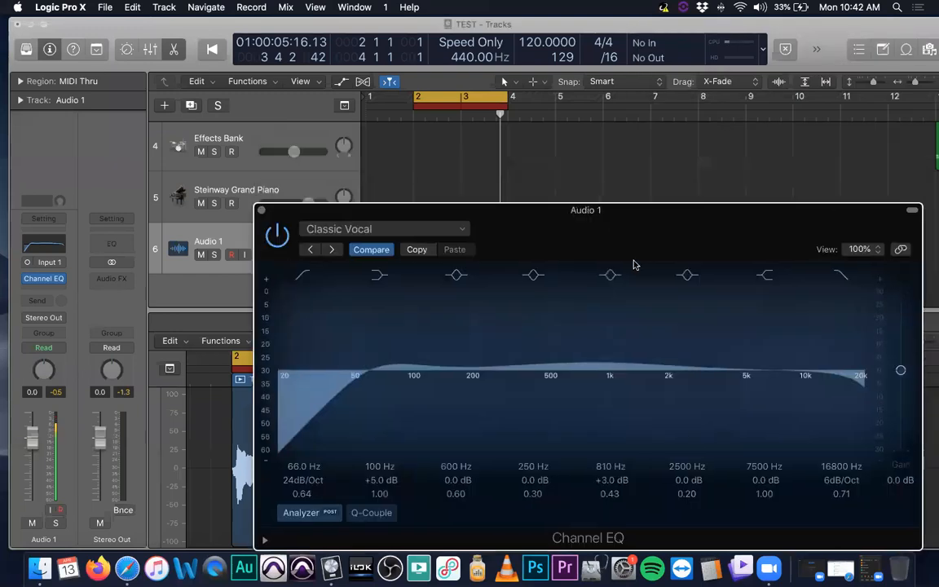
drag(634, 264, 643, 299)
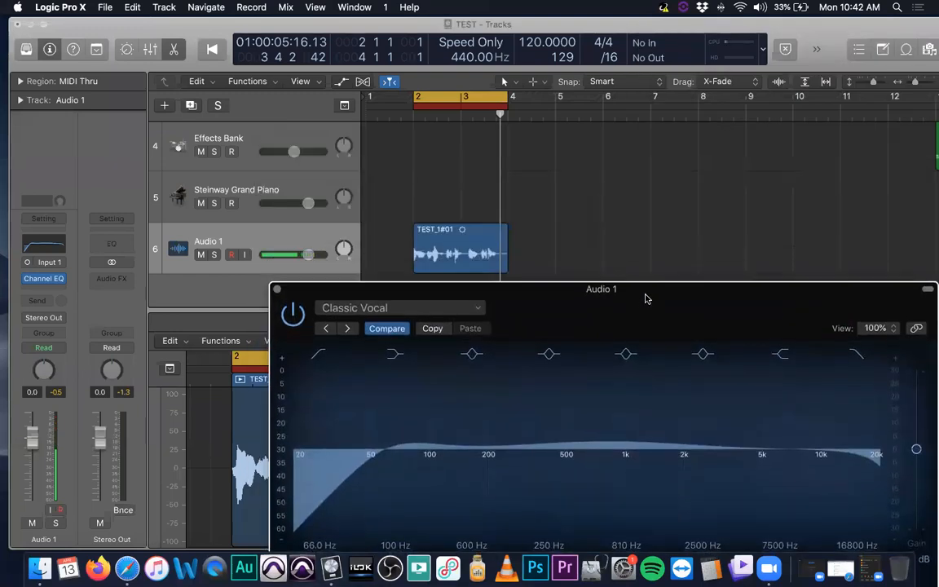
drag(568, 293, 574, 271)
click(276, 275)
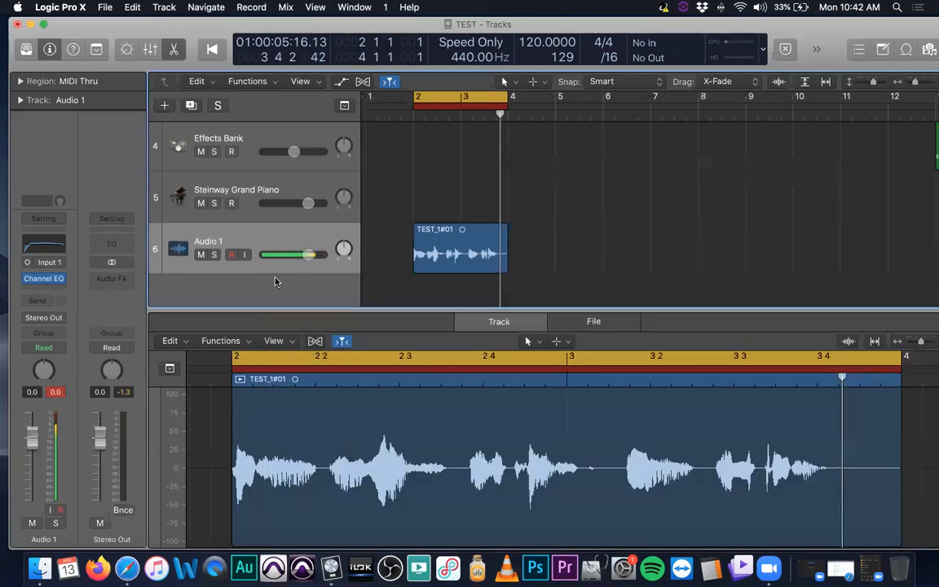
Step: Open the mixer, play the full mix to watch the channel levels, and clear the peak level readings
key(x)
scroll(375, 348, down, 3)
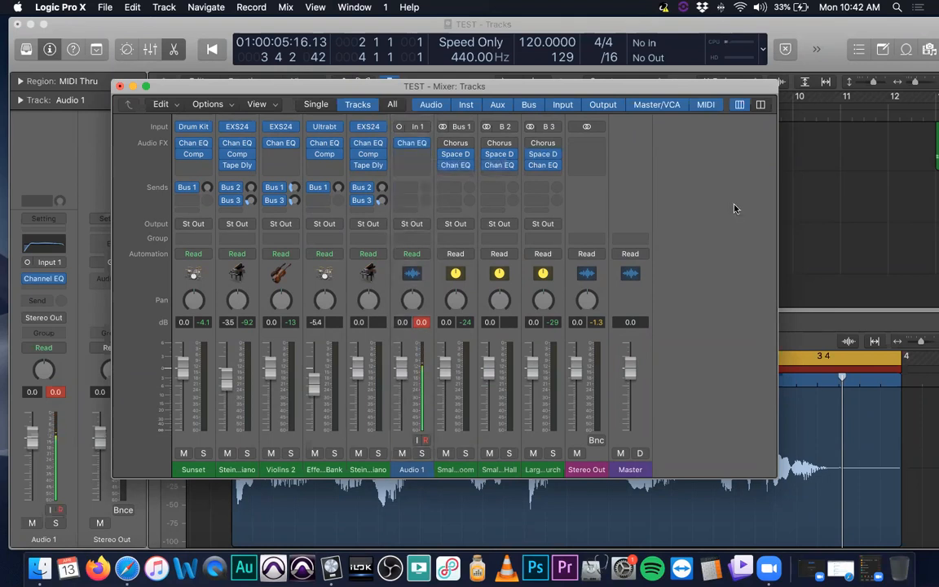
key(space)
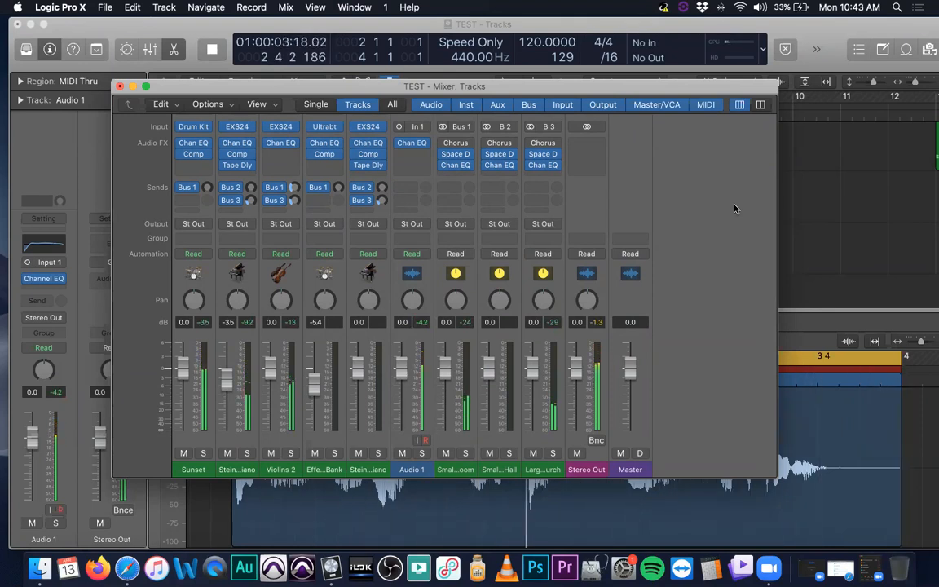
key(space)
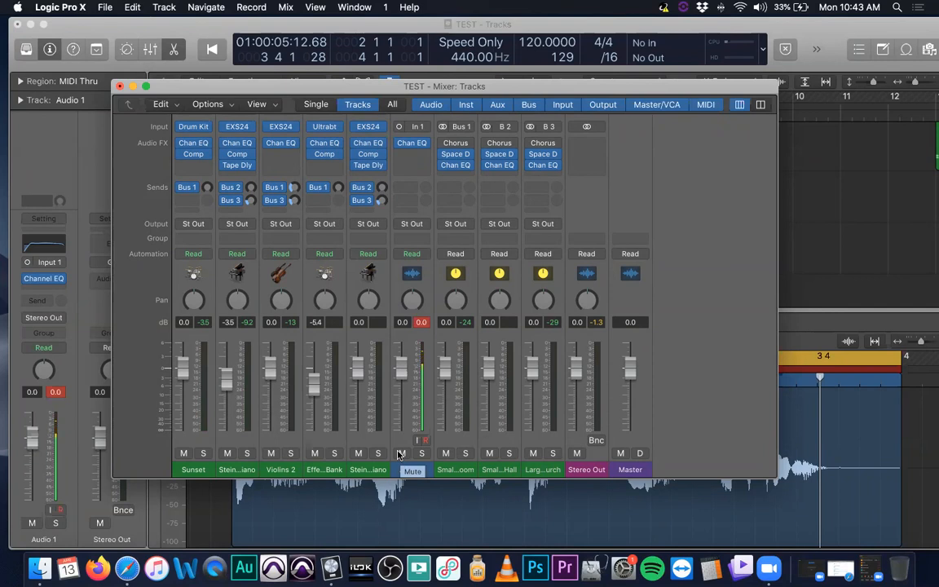
click(420, 322)
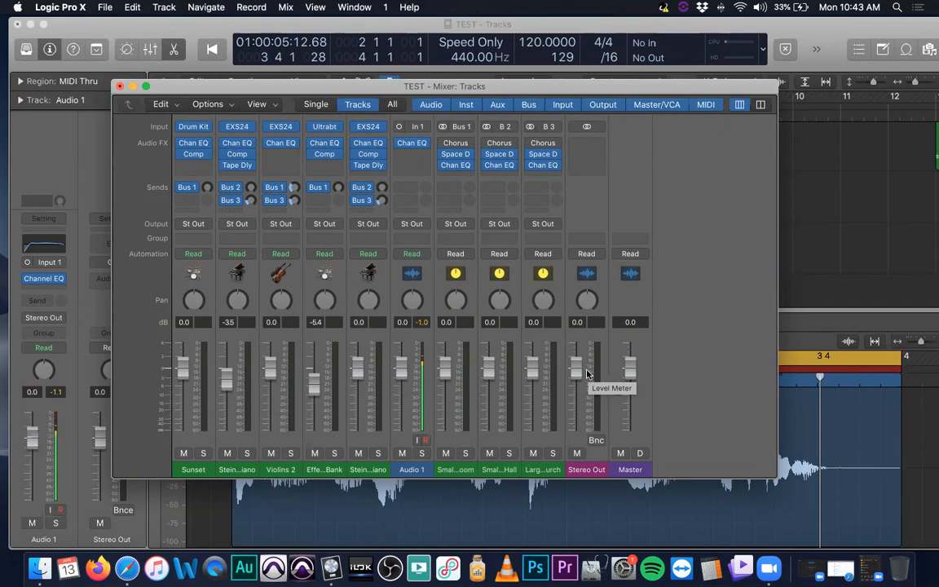
Step: Toggle the mixer window closed and open several times, clearing Audio 1's peak level in between
key(super+2)
key(super+2)
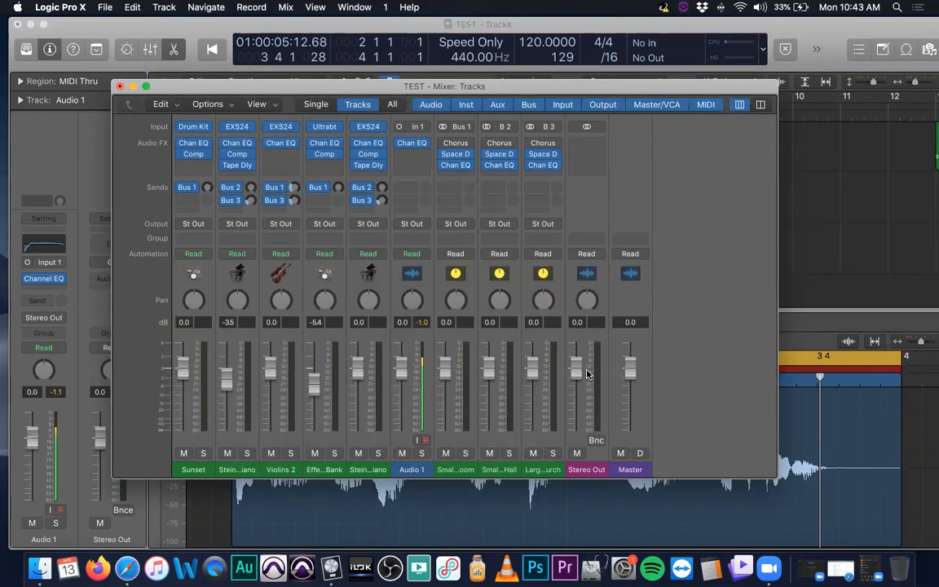
key(super+2)
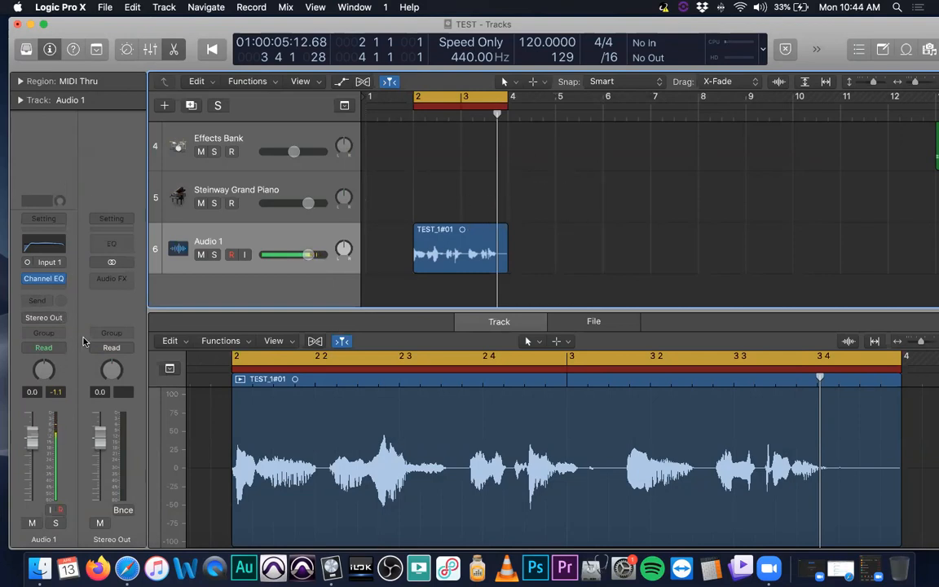
key(x)
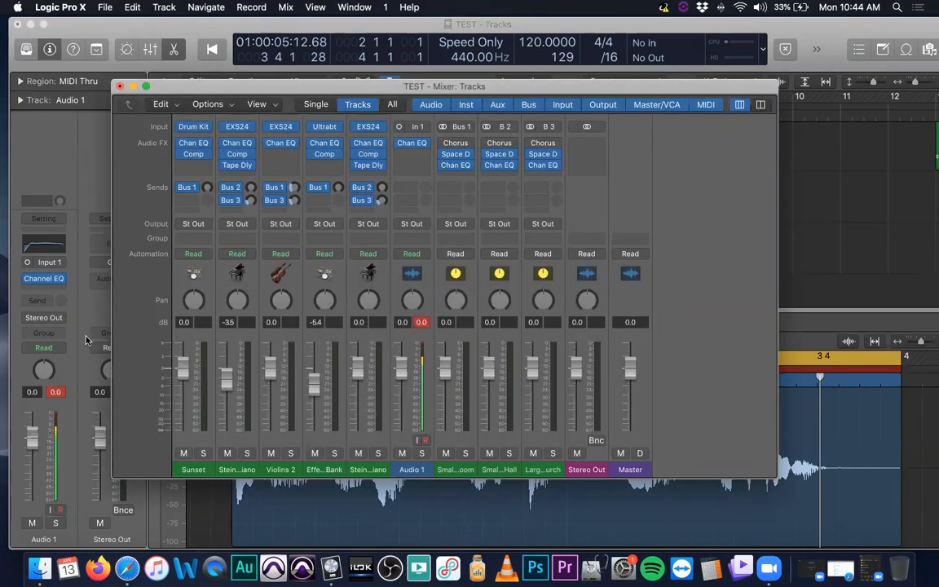
click(420, 323)
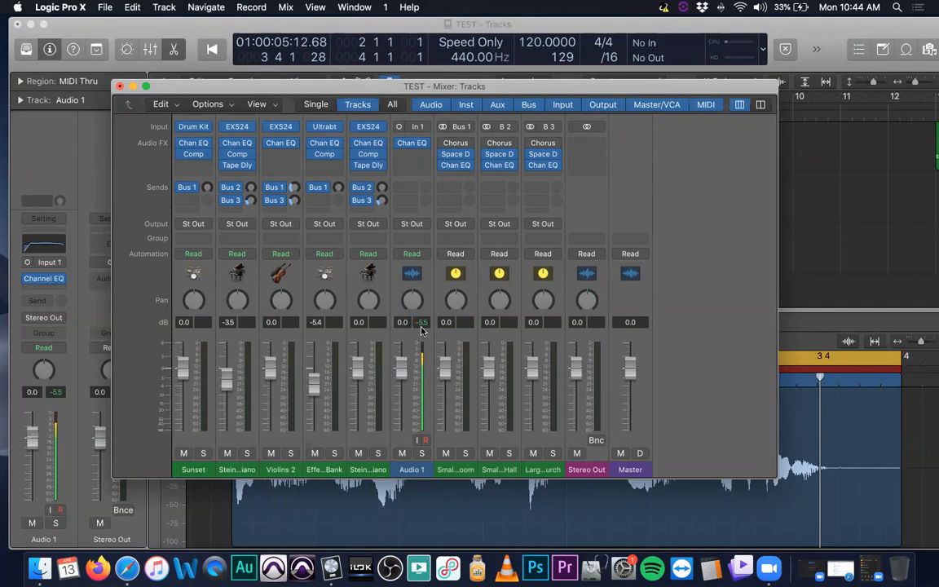
key(x)
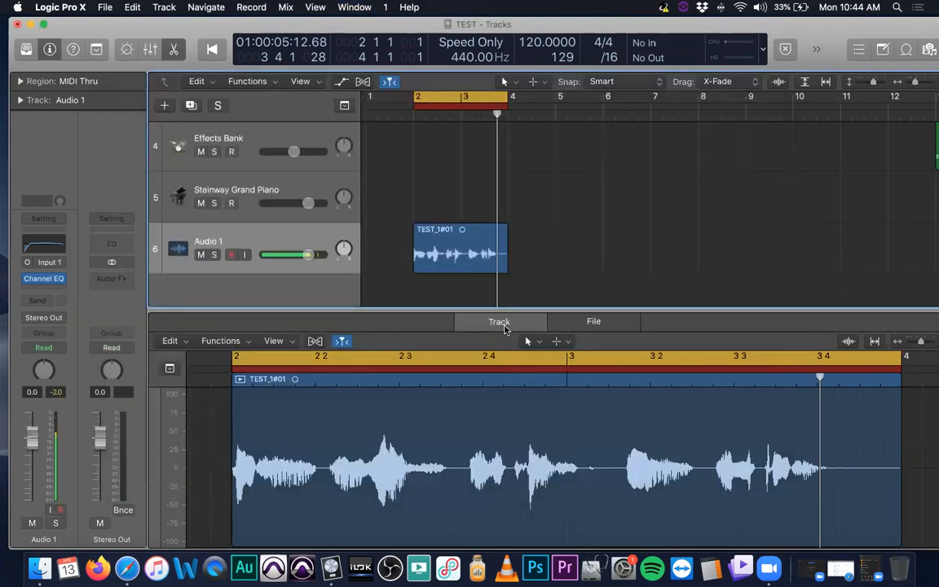
key(x)
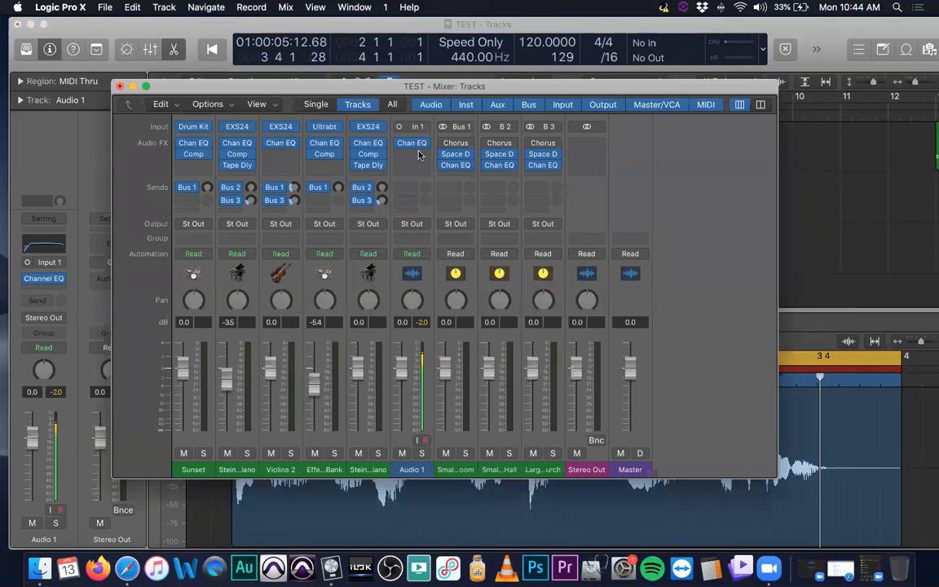
Step: Examine the mixer's channel strips from the EQ and input slots down to the Stereo Out volume
scroll(408, 183, up, 3)
scroll(418, 189, up, 3)
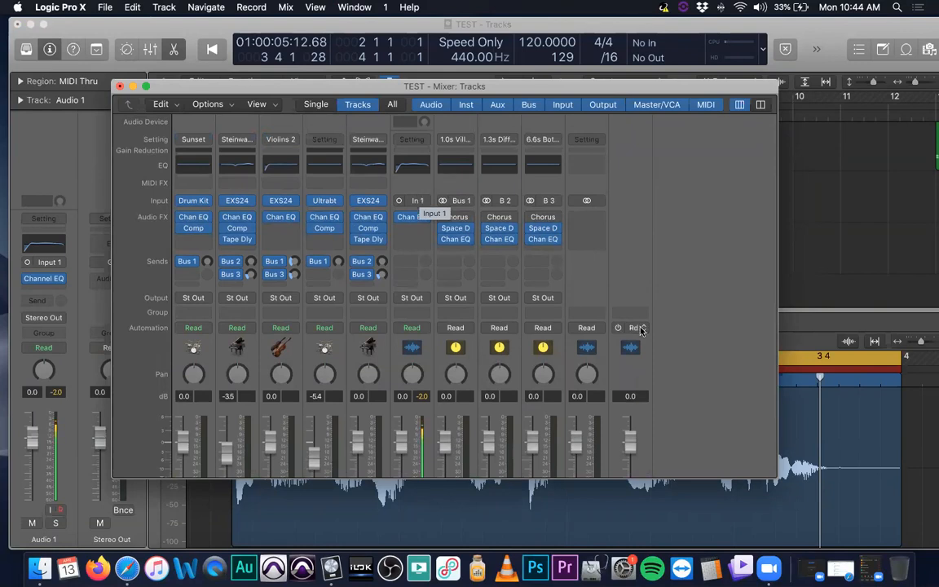
scroll(584, 307, down, 5)
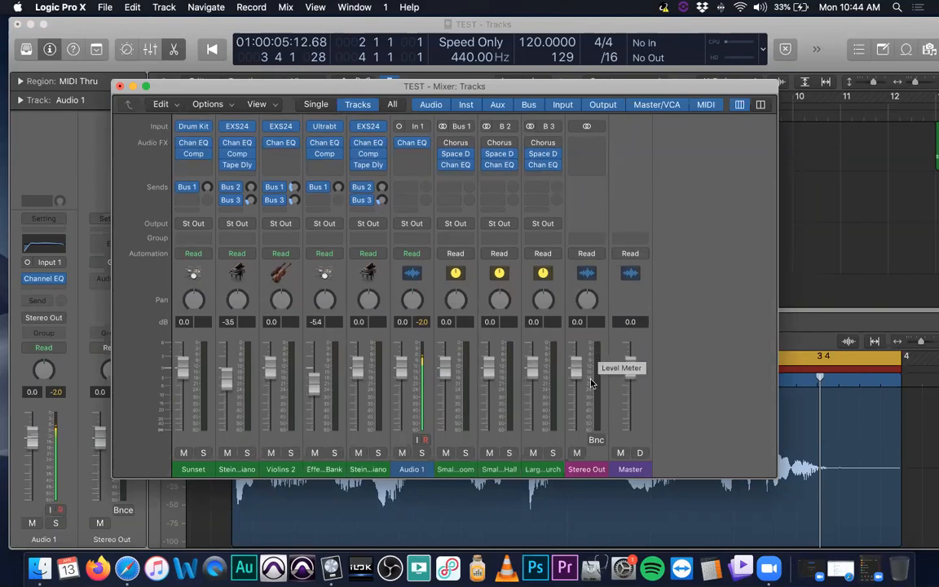
double_click(577, 321)
click(688, 284)
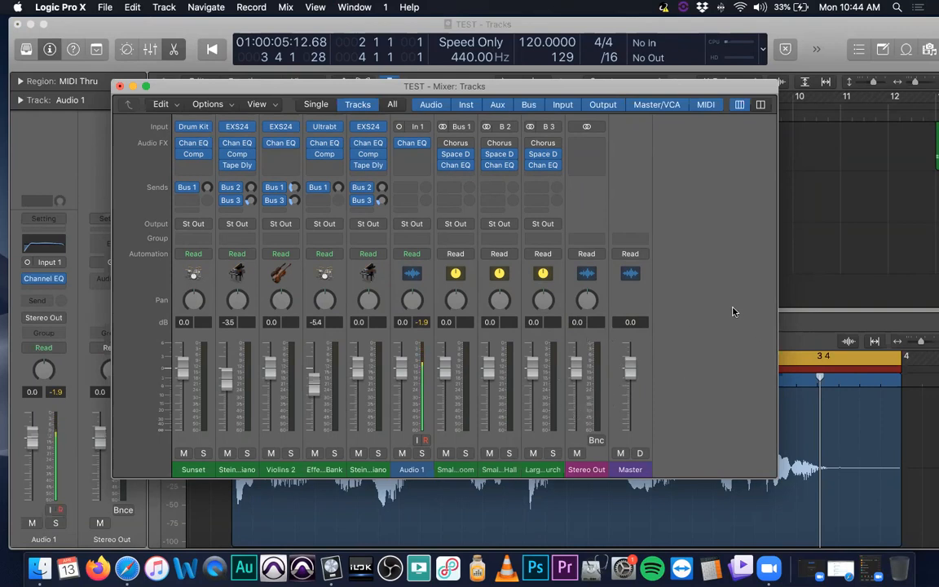
Step: Play the mix again, clear the peak level readings, and move the mixer window to uncover the arrangement's ruler
key(space)
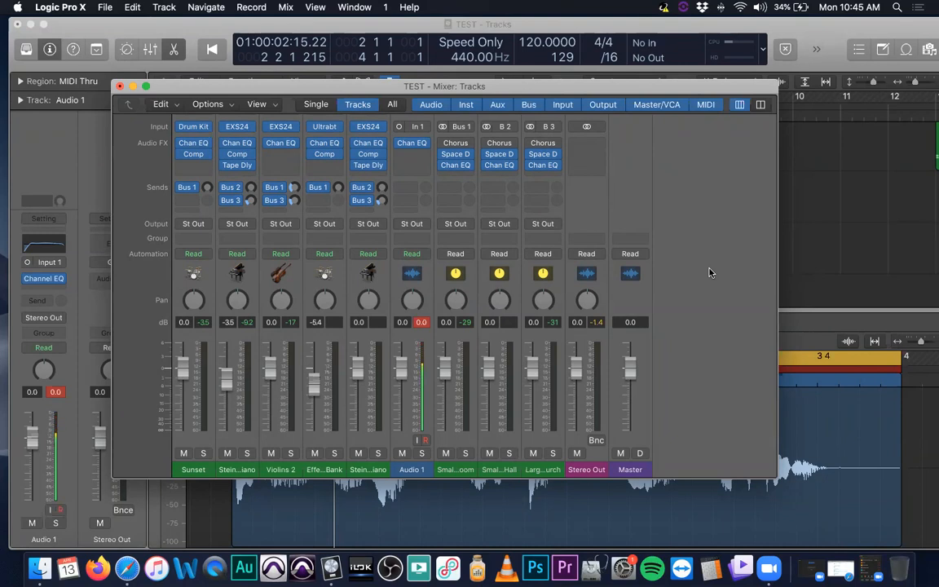
click(421, 323)
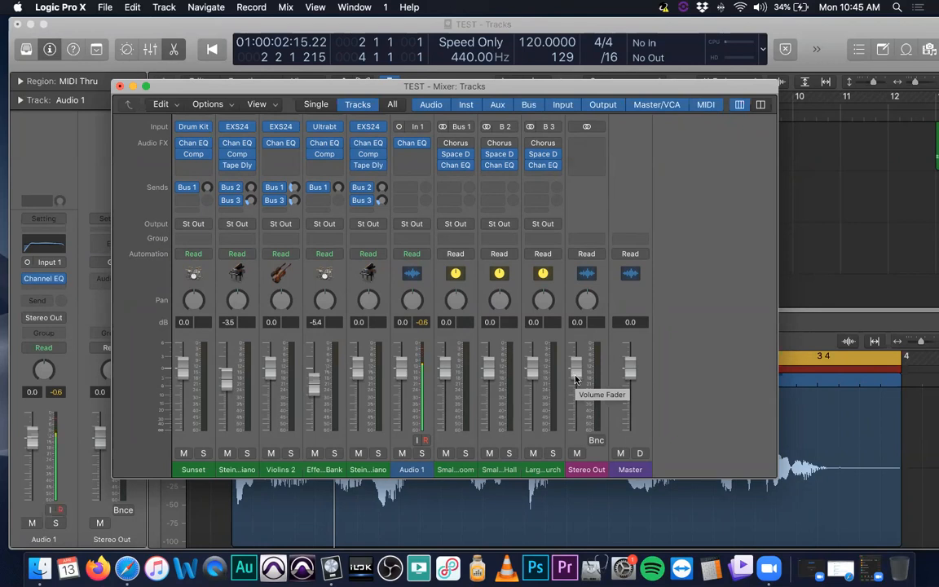
drag(512, 84, 628, 164)
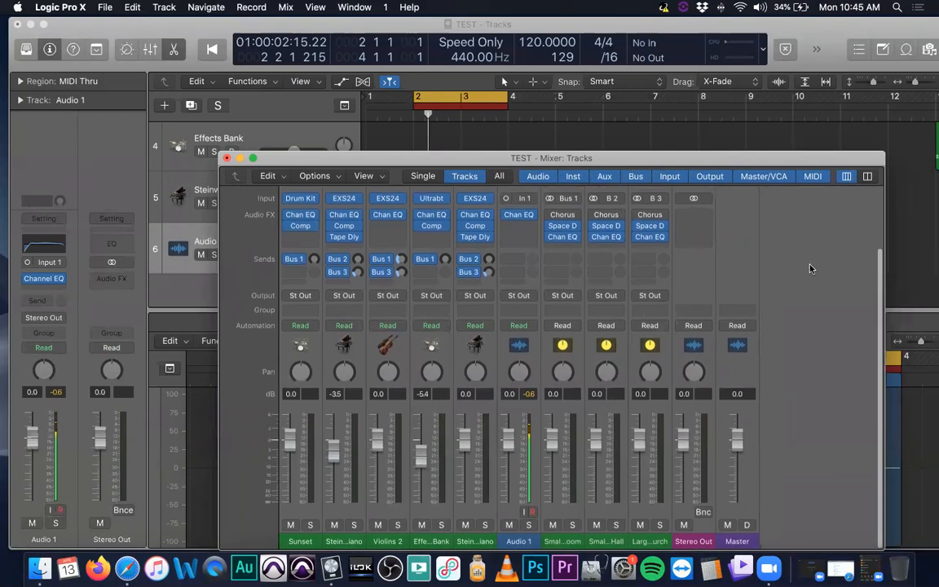
Step: Move the mixer window to uncover the audio waveform editor and show the channel strips' EQ and Audio FX slots
scroll(333, 451, down, 1)
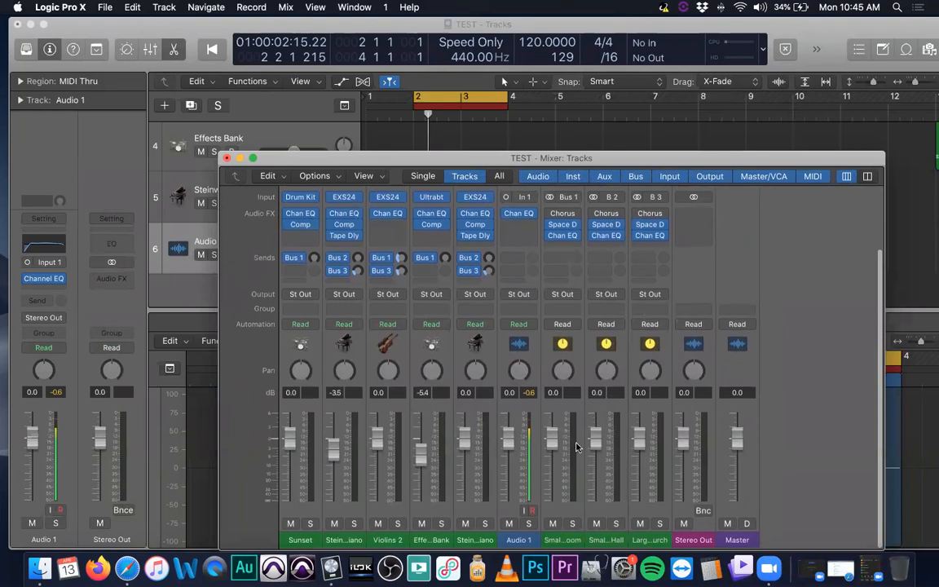
scroll(577, 446, up, 1)
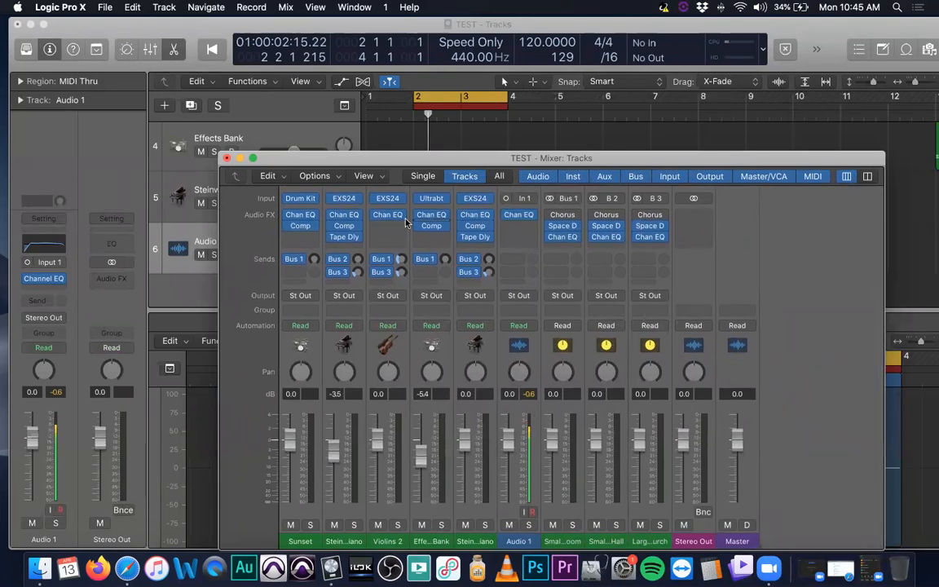
scroll(399, 225, up, 1)
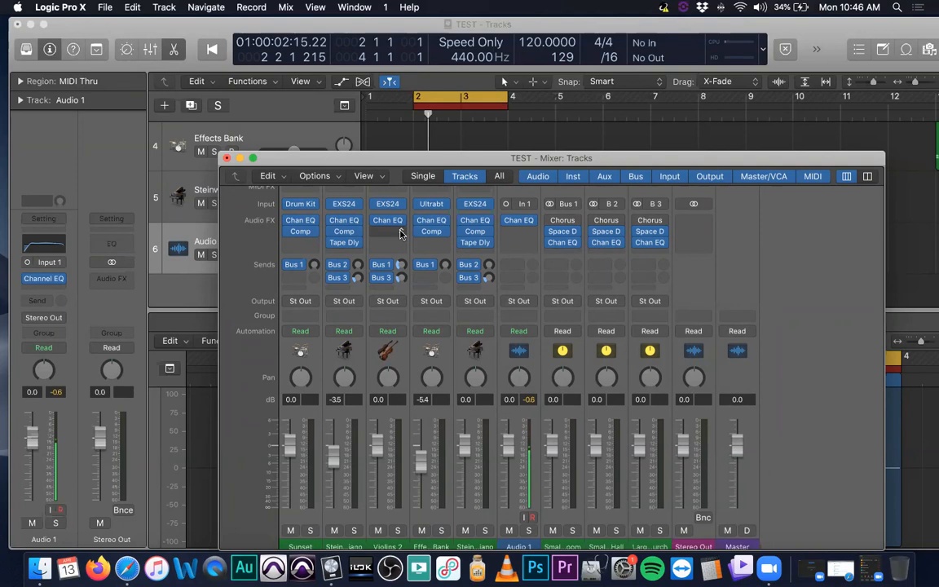
drag(471, 167, 348, 103)
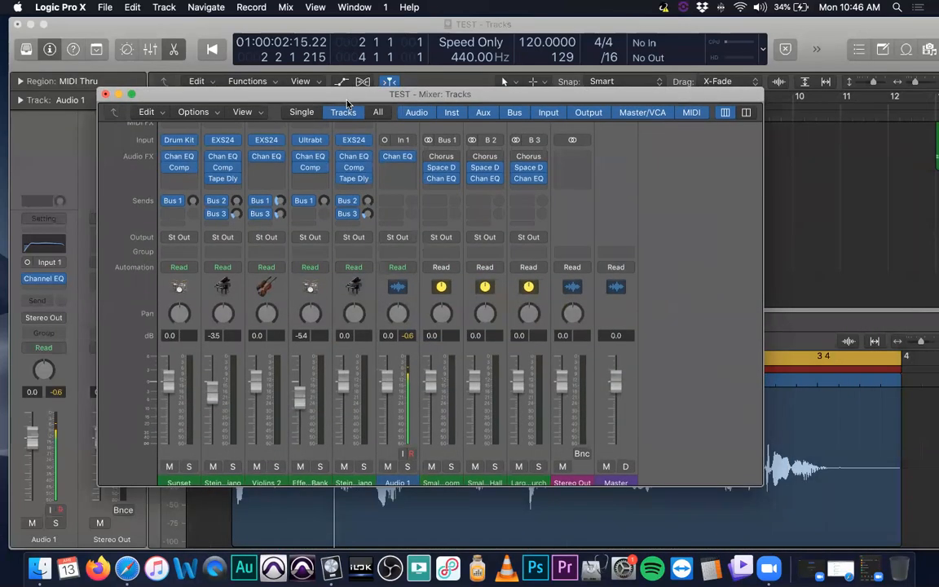
scroll(403, 176, up, 2)
scroll(403, 176, up, 3)
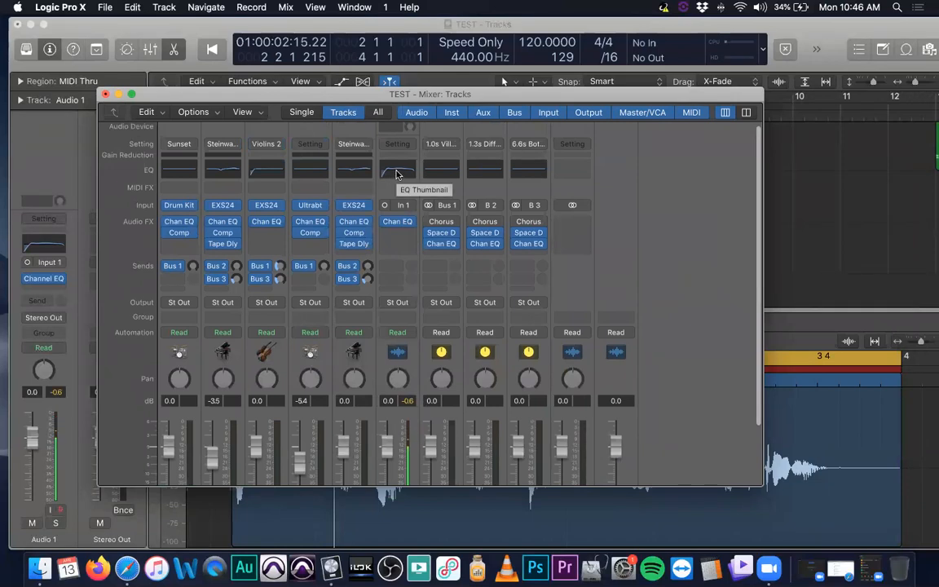
Step: Replace the Channel EQ on Audio 1 with the mono Linear Phase EQ
click(409, 223)
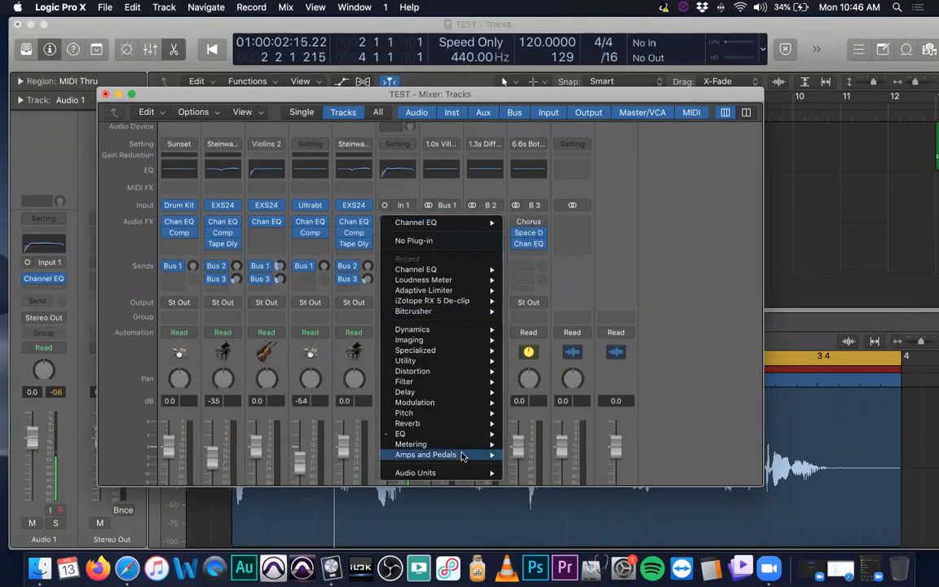
mouse_move(462, 439)
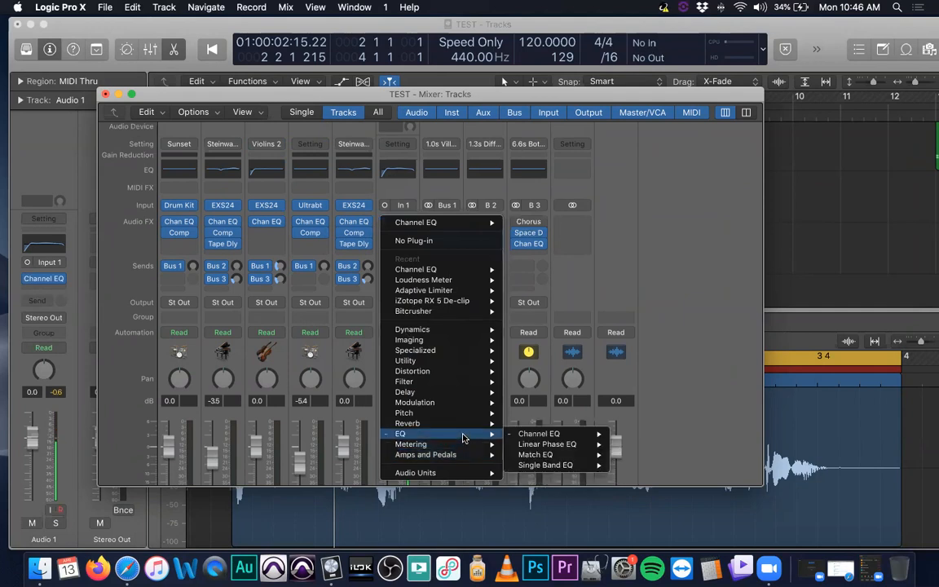
mouse_move(594, 446)
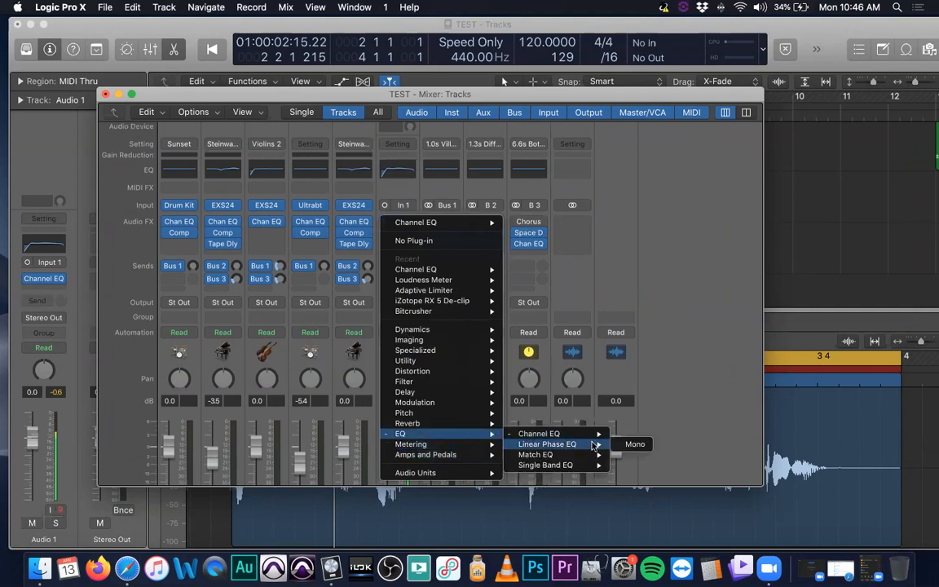
click(633, 444)
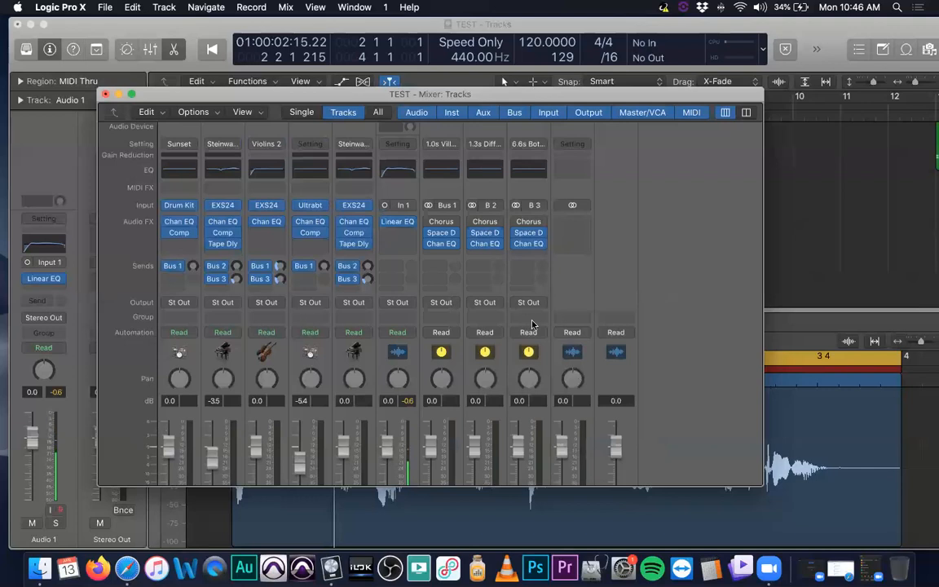
Step: Open Audio 1's Linear Phase EQ and position its window so the full EQ curve and band values can be examined
click(397, 221)
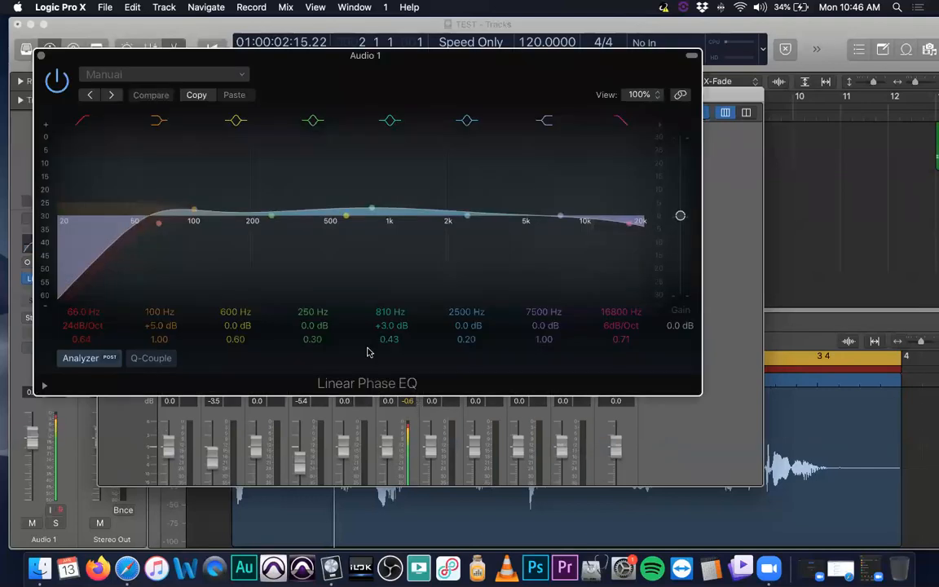
drag(309, 70, 434, 220)
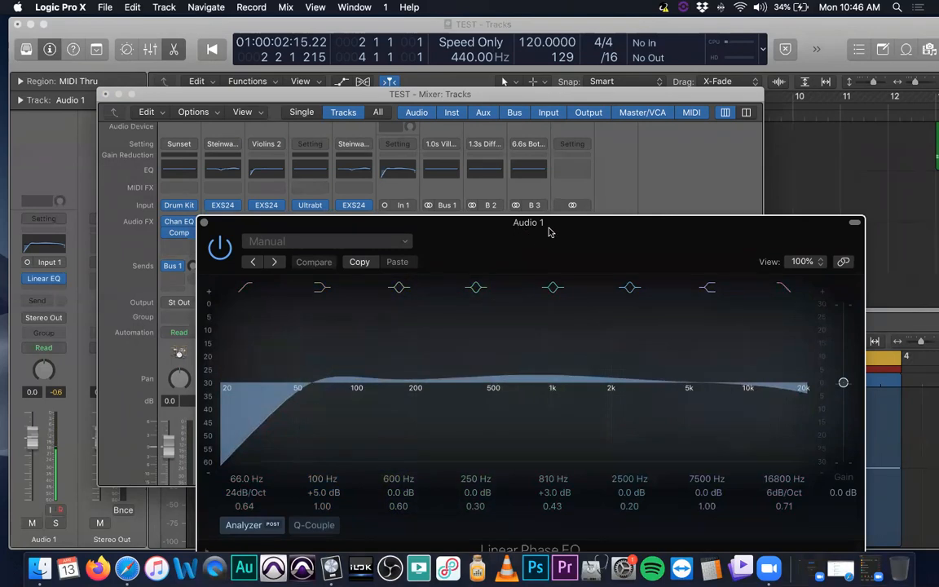
drag(550, 232, 568, 173)
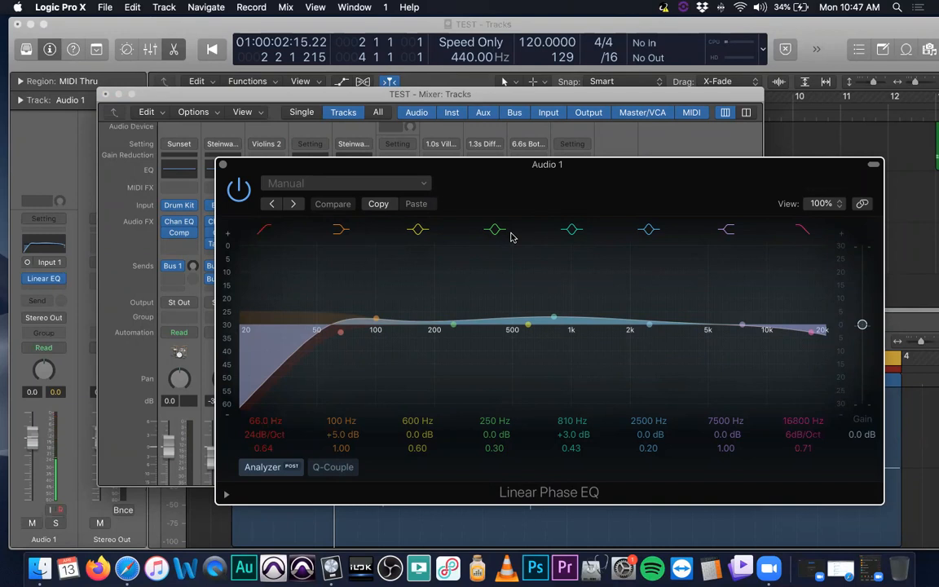
drag(612, 166, 616, 88)
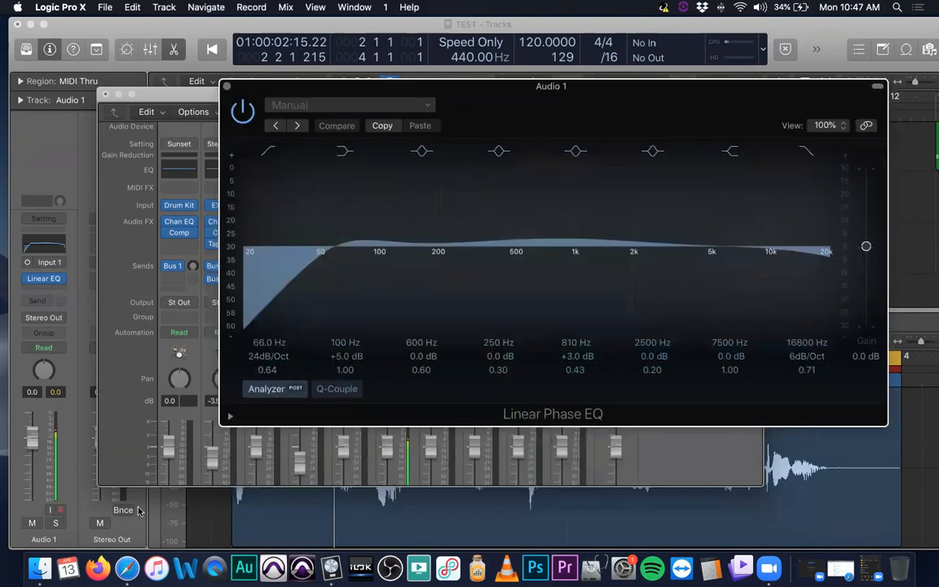
Step: Examine the Linear Phase EQ's extended analyzer and Gain-Q couple settings, close the plug-in, and postpone the Trend Micro notification
click(230, 416)
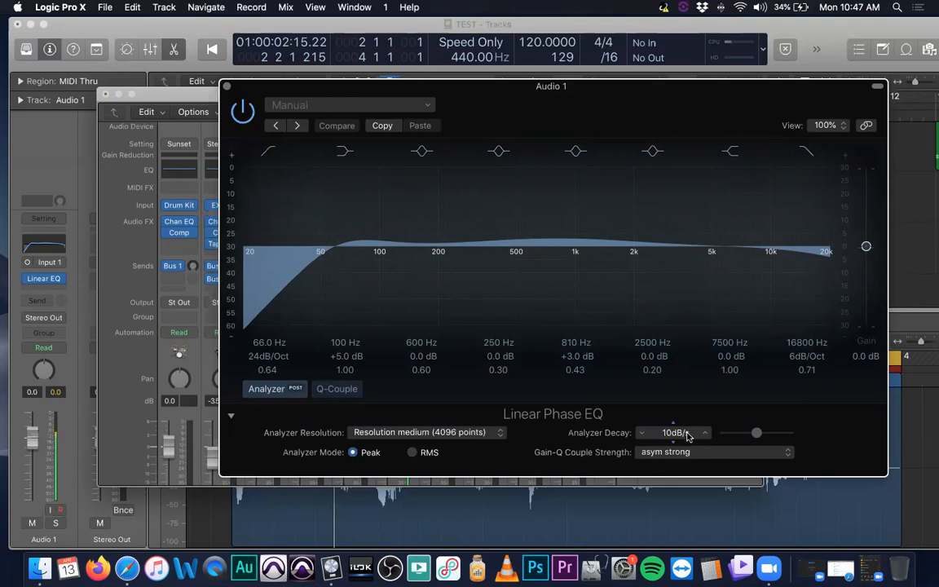
mouse_move(756, 433)
mouse_down()
mouse_move(733, 436)
mouse_move(757, 435)
mouse_up()
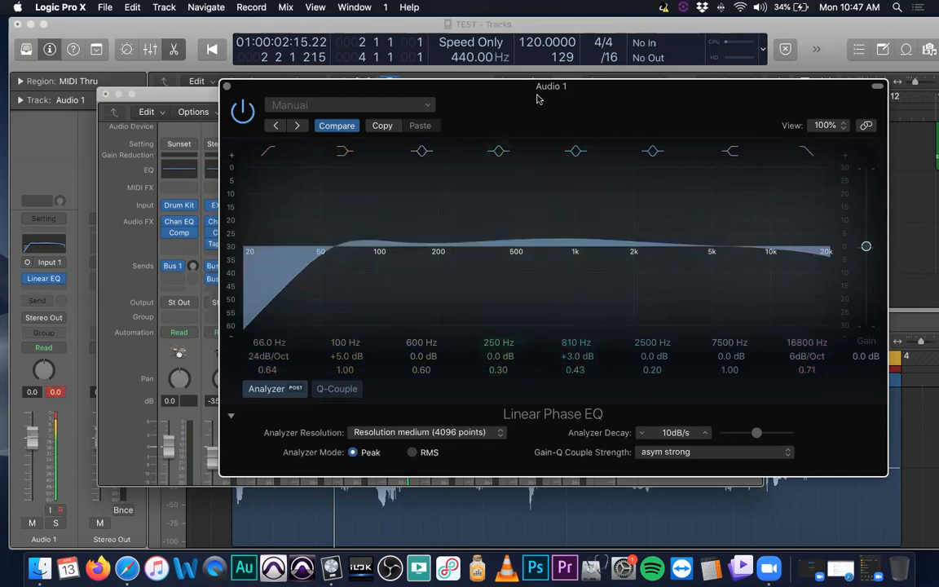
drag(515, 99, 535, 165)
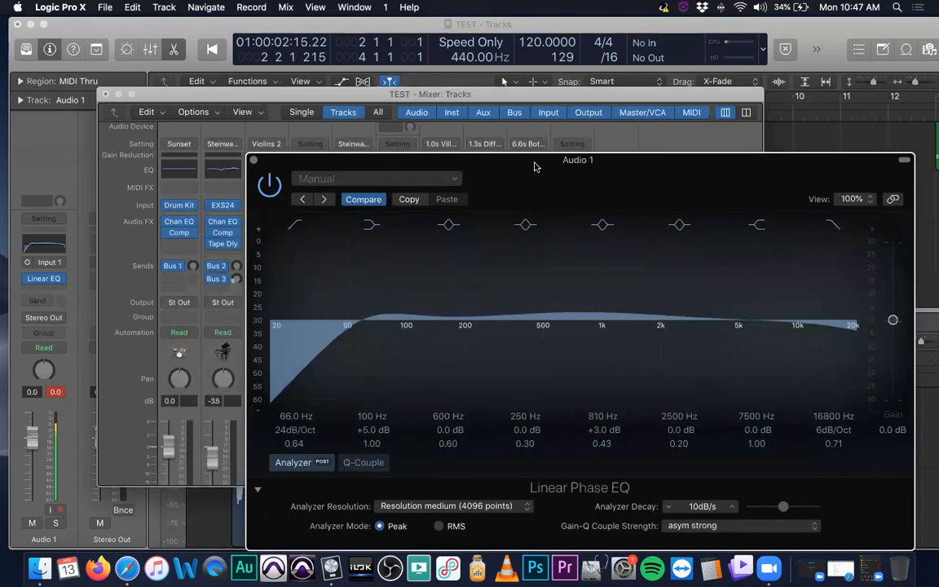
click(257, 490)
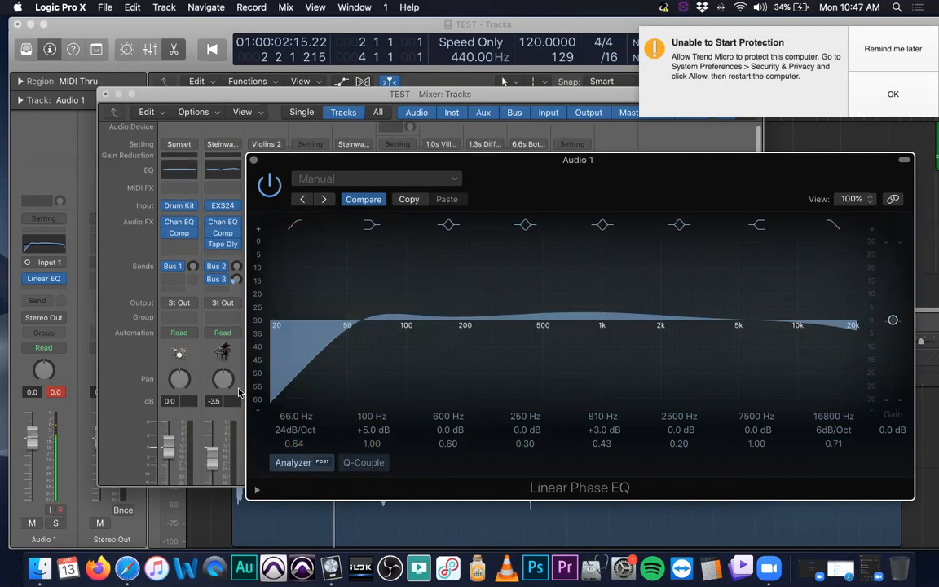
click(253, 160)
click(892, 49)
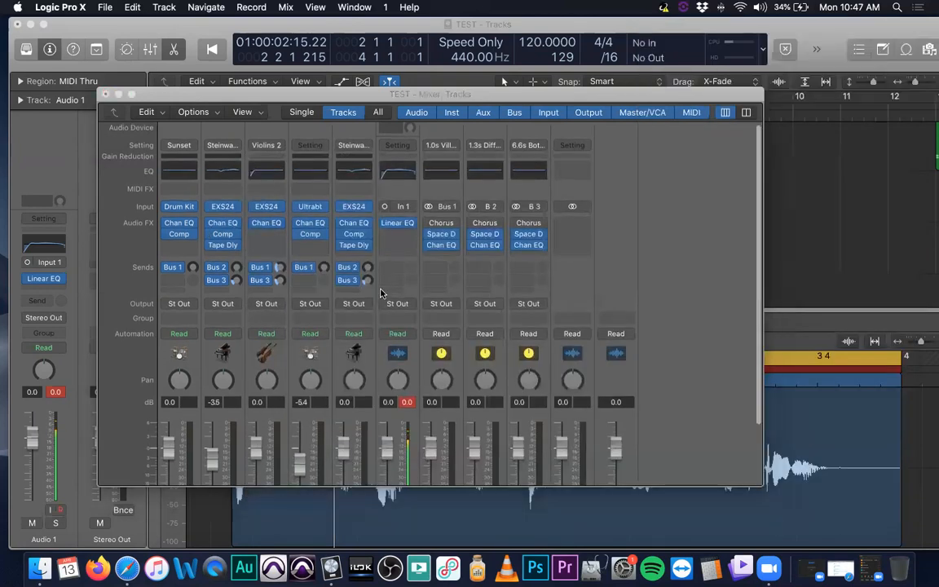
Step: Replace the Linear Phase EQ on Audio 1 with the mono Match EQ and move its window clear of the transport display
click(398, 225)
mouse_move(456, 436)
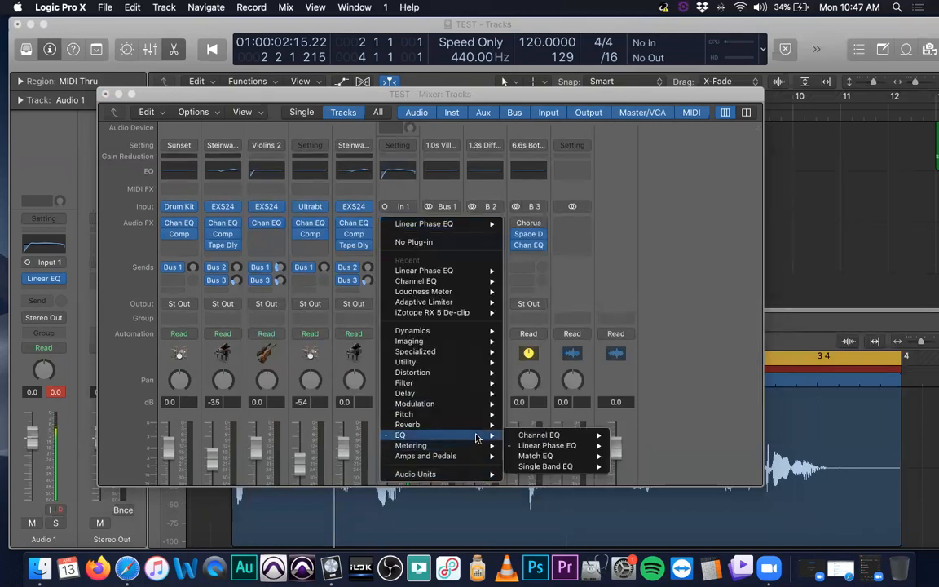
mouse_move(559, 458)
click(632, 456)
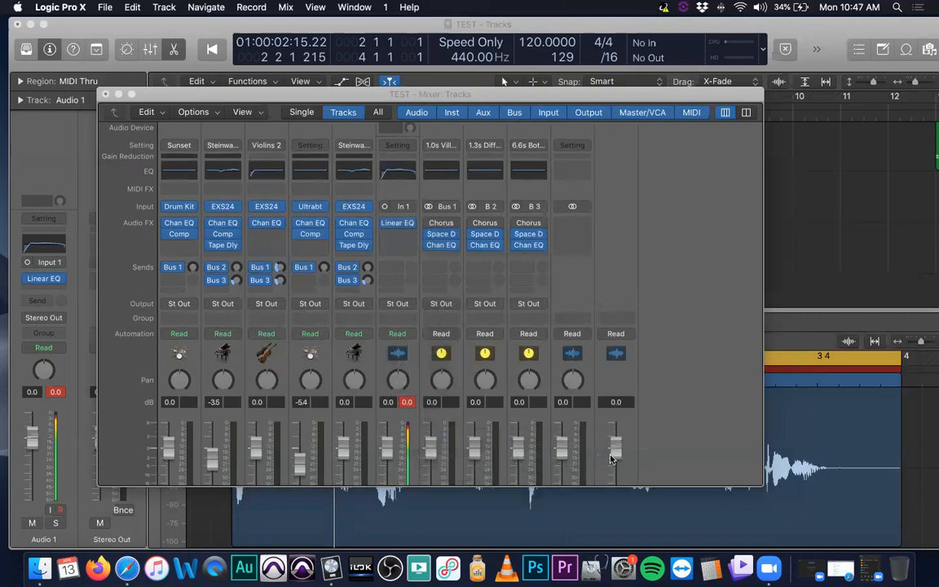
drag(345, 65, 513, 192)
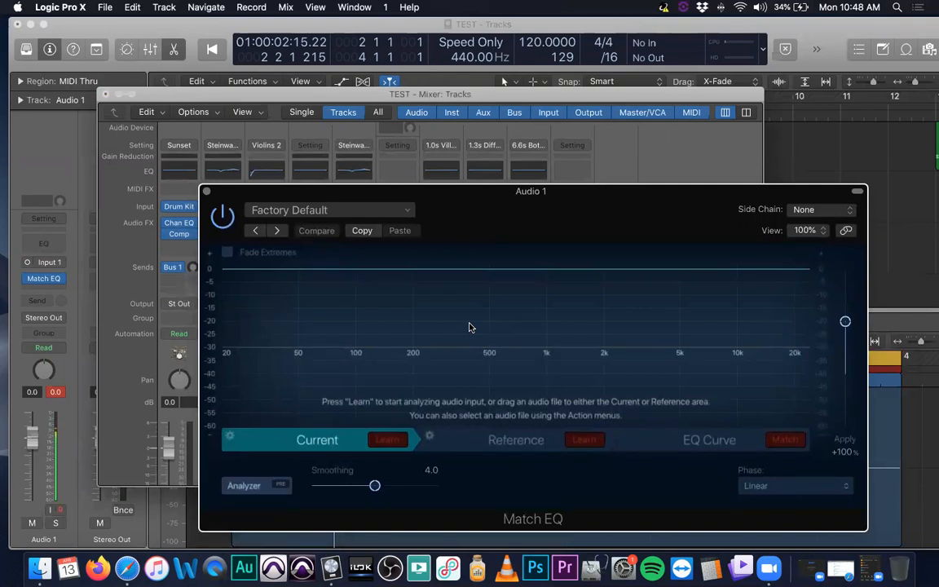
Step: Play the mix while Match EQ learns the current spectrum of Audio 1, and stop playback and learning
key(space)
click(386, 440)
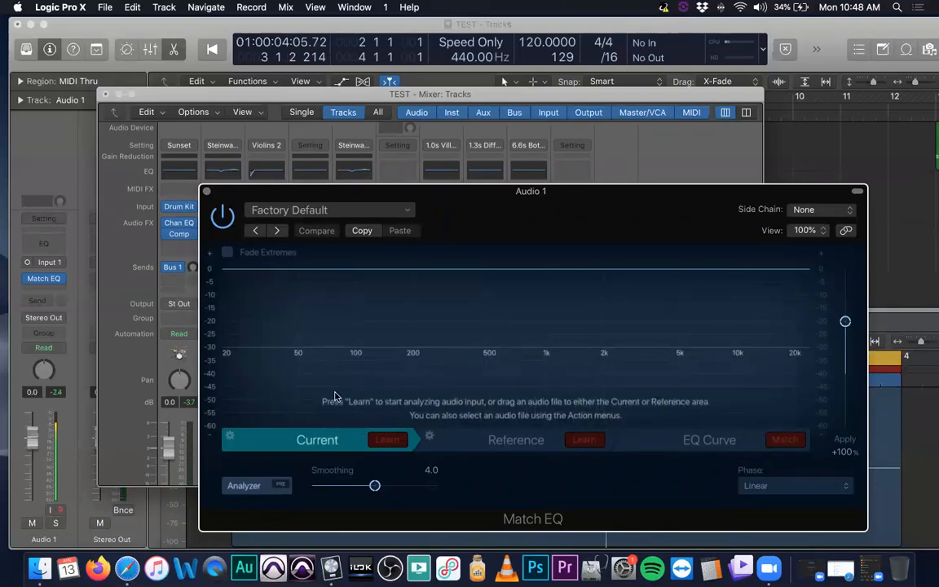
click(386, 440)
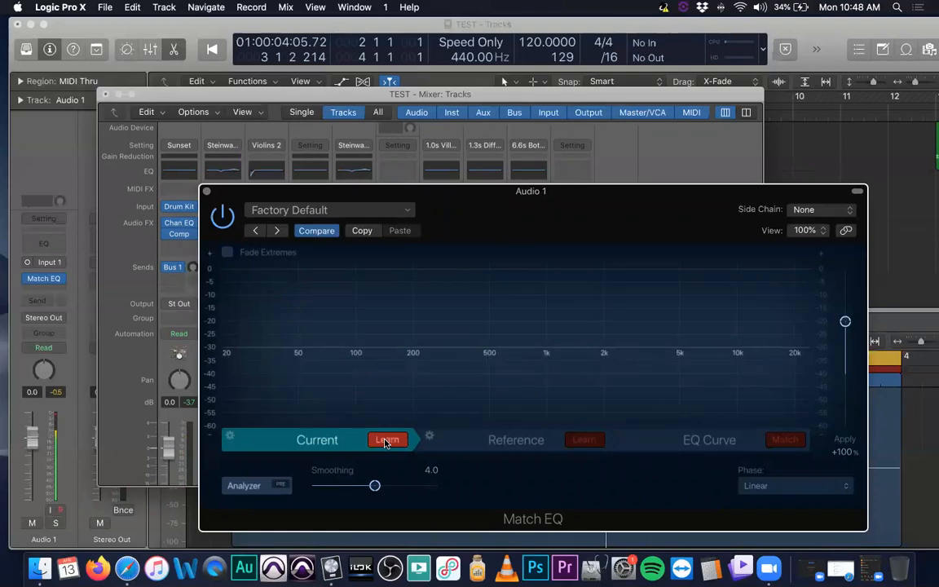
key(space)
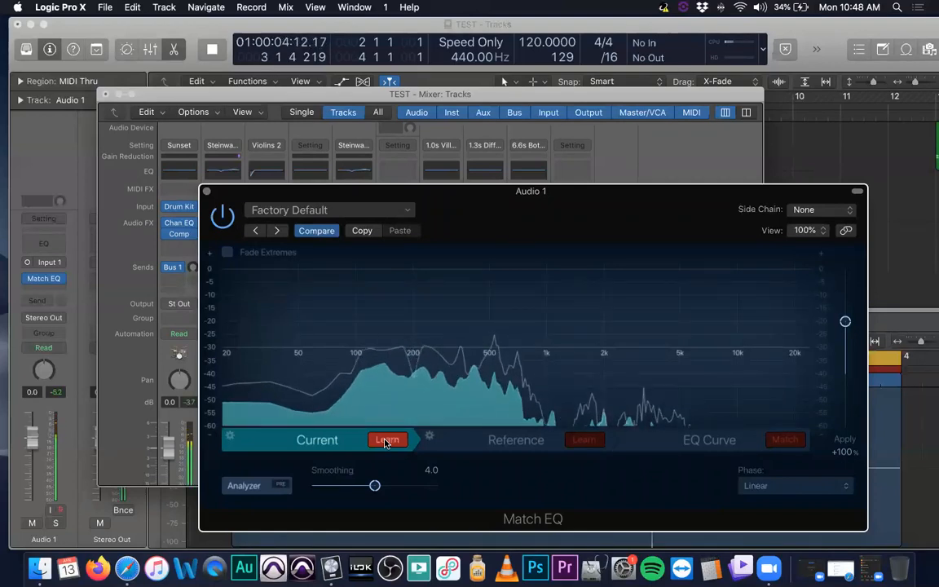
key(space)
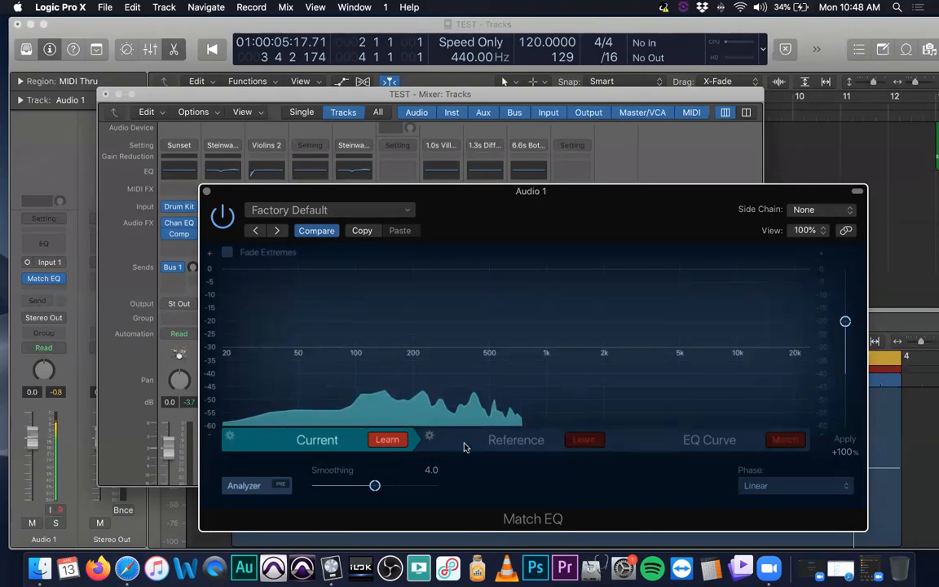
click(430, 440)
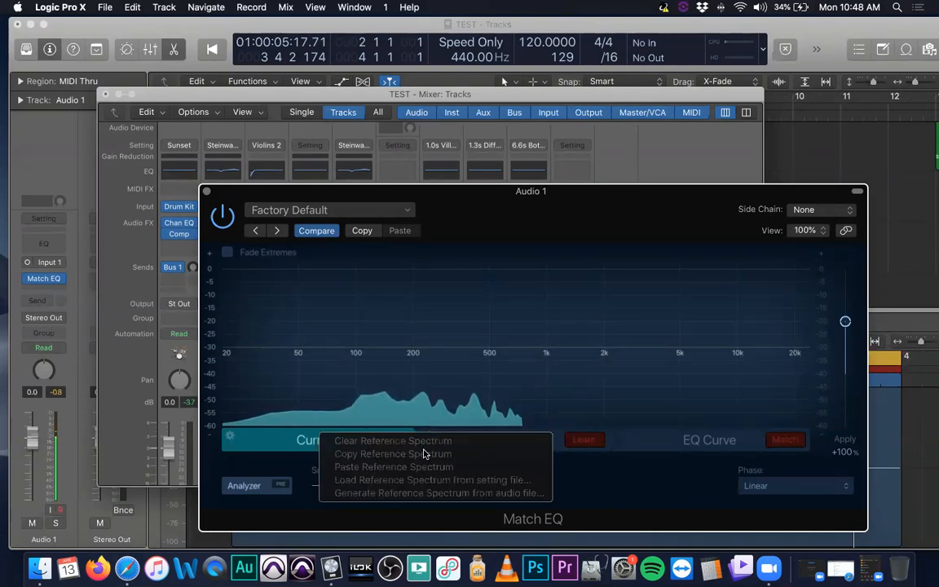
click(403, 384)
click(389, 440)
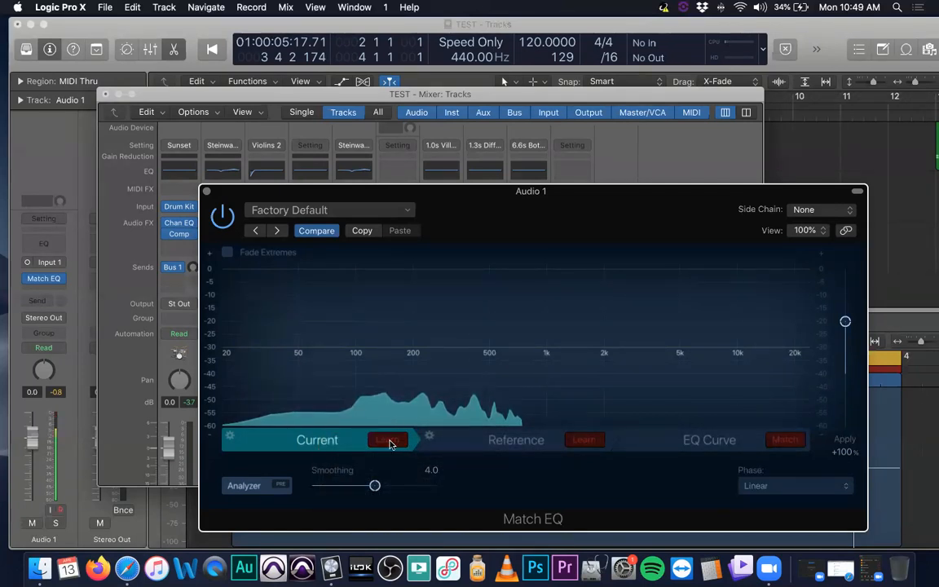
Step: View the action options for Match EQ's current spectrum without choosing one, and close the plug-in window
click(230, 437)
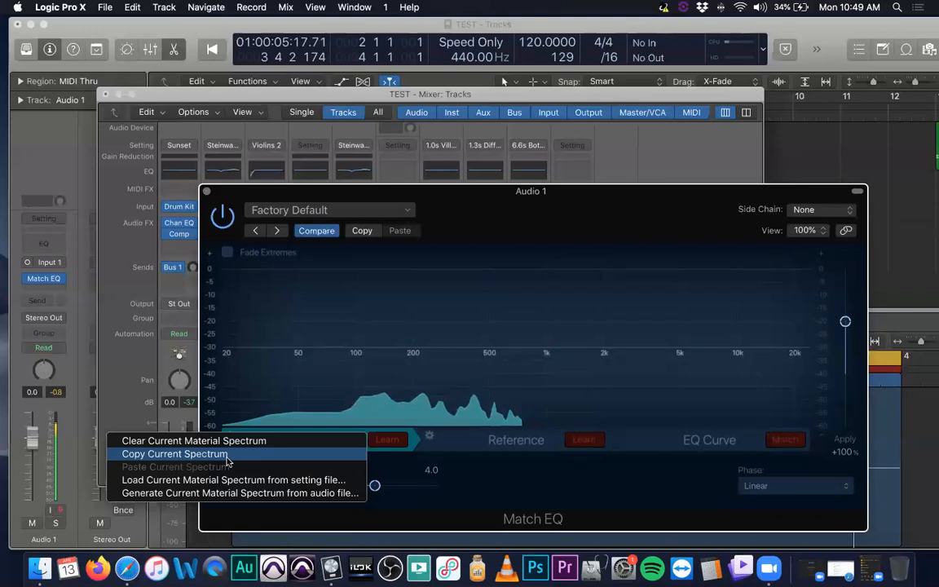
click(432, 289)
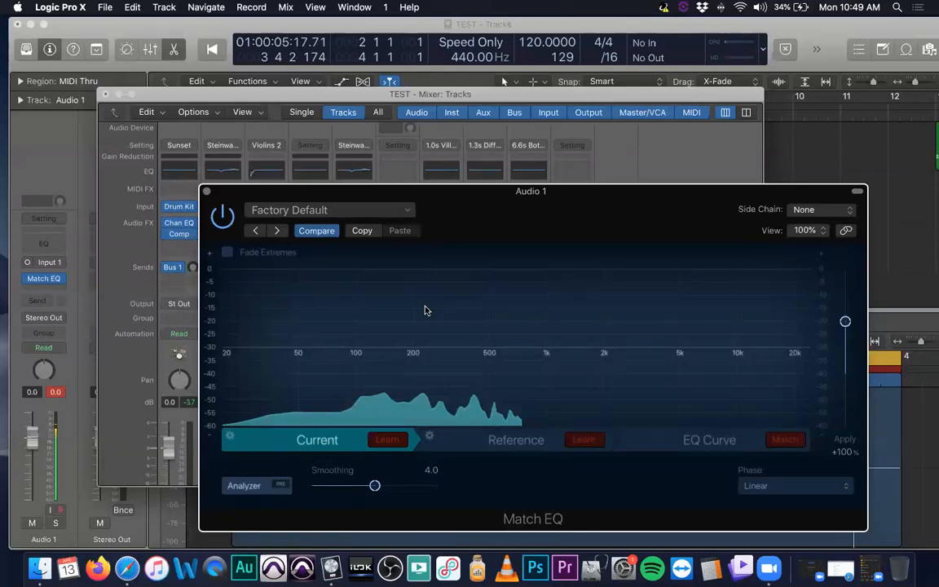
click(206, 192)
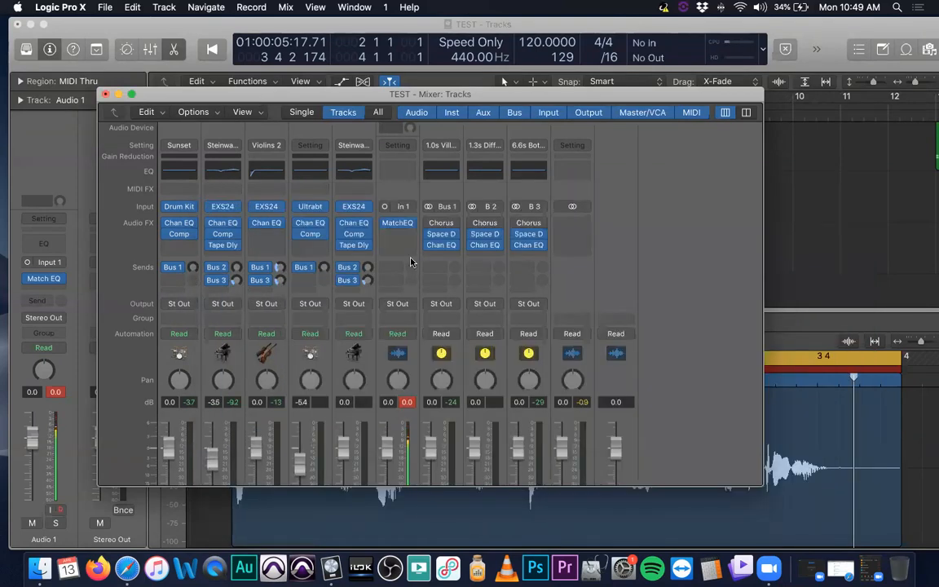
Step: Replace the Match EQ on Audio 1 with the mono Single Band EQ
click(410, 226)
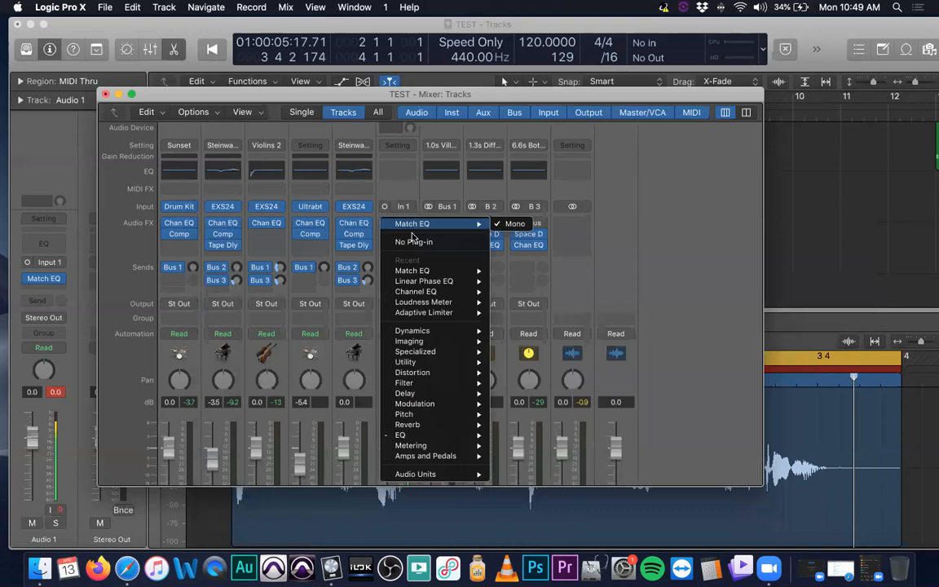
mouse_move(435, 449)
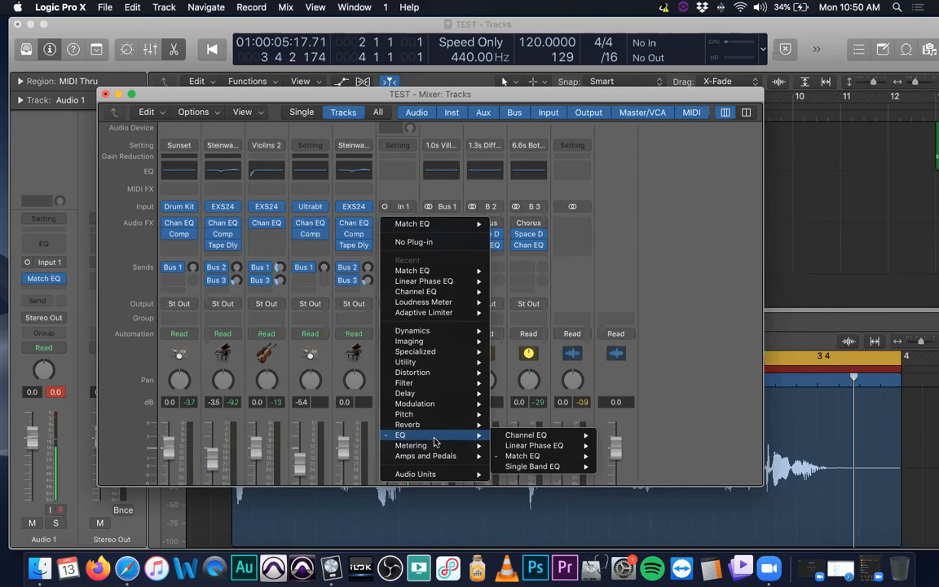
mouse_move(544, 466)
click(613, 466)
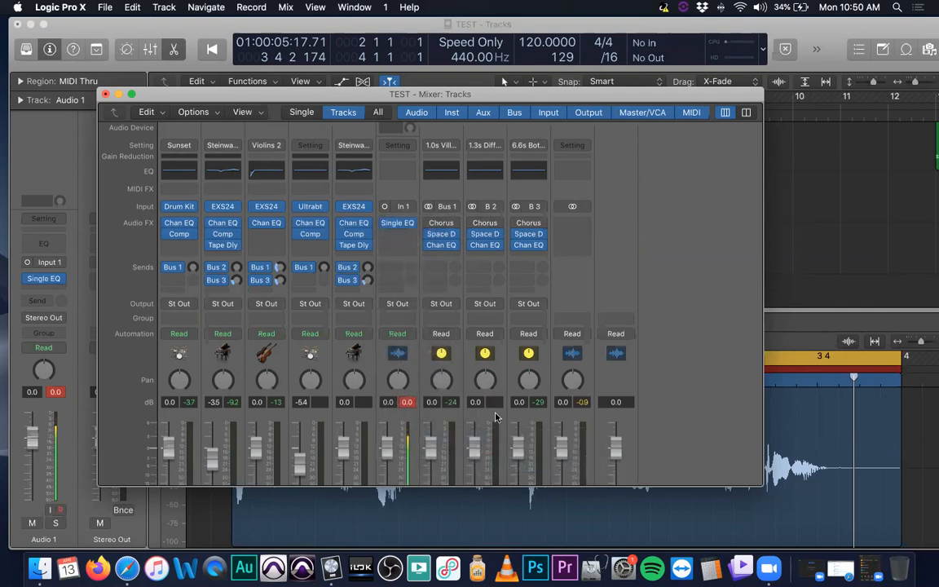
Step: Open Audio 1's Single Band EQ, position its window over the mixer, and set the EQ mode to Low Shelf
click(397, 222)
drag(190, 54, 527, 168)
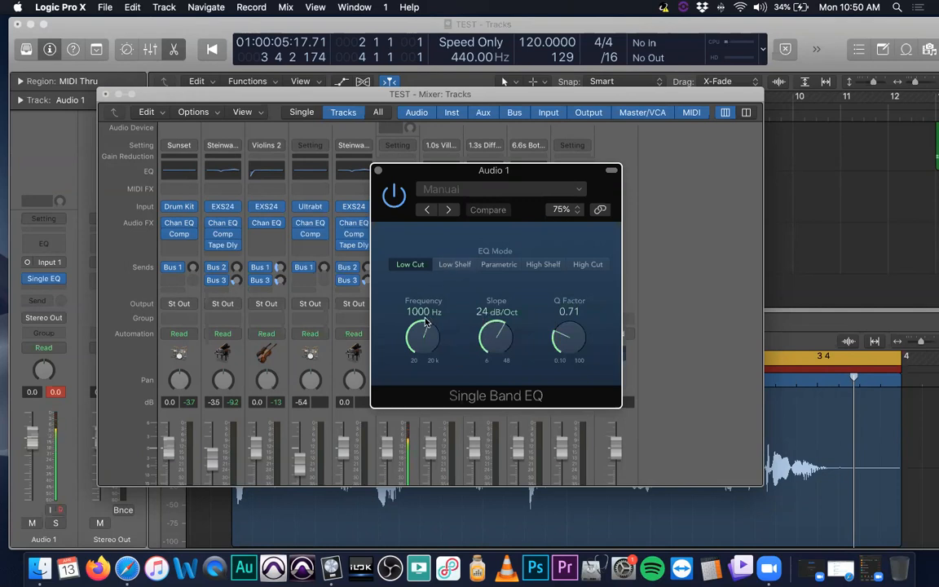
click(454, 265)
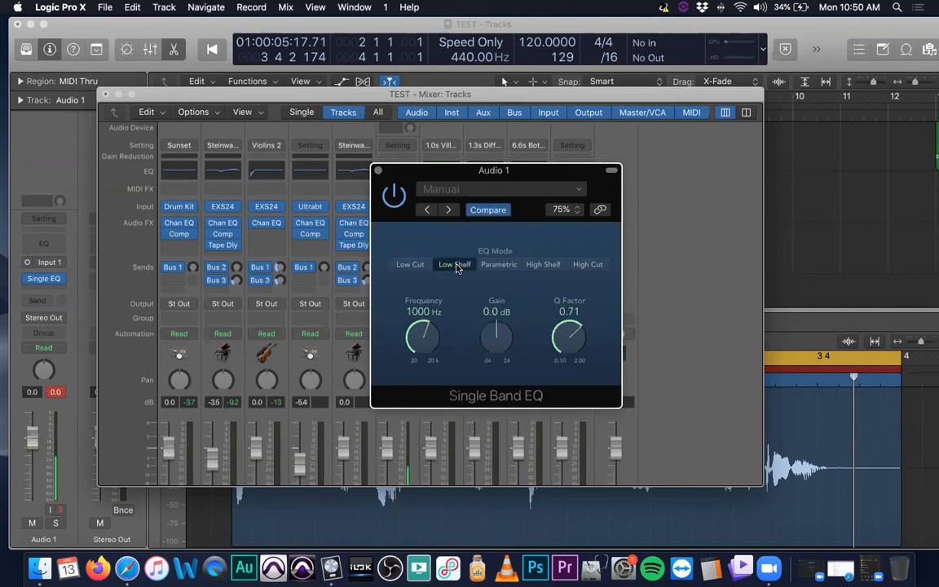
Step: Switch the Single Band EQ on Audio 1 through the Parametric, High Shelf and High Cut modes
click(498, 266)
click(543, 265)
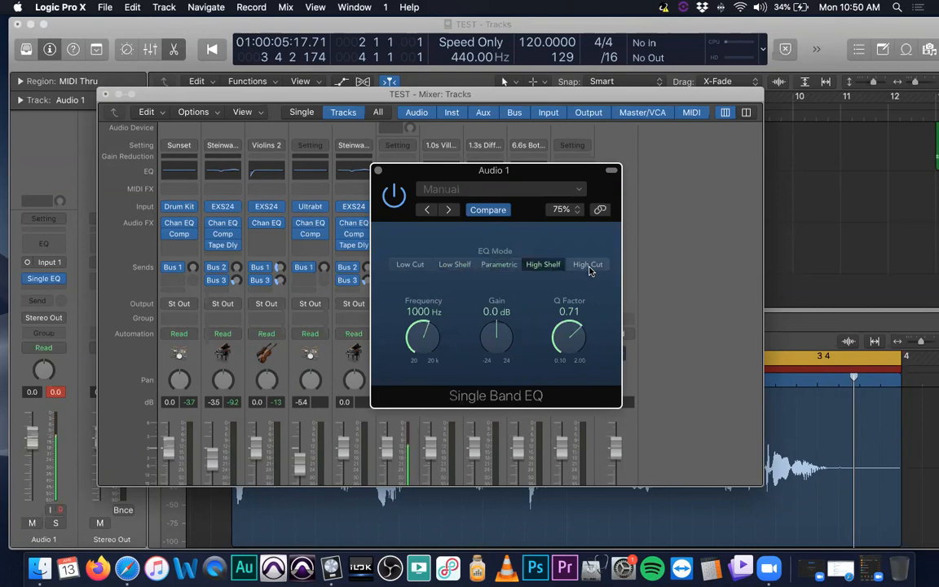
click(588, 266)
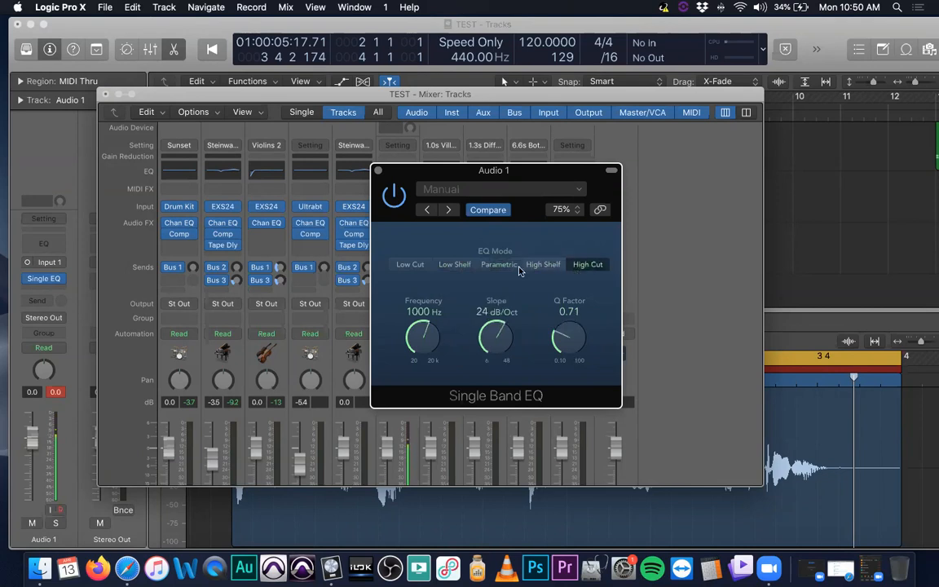
Step: View the Single Band EQ's factory presets without choosing one, and close the plug-in window
click(518, 192)
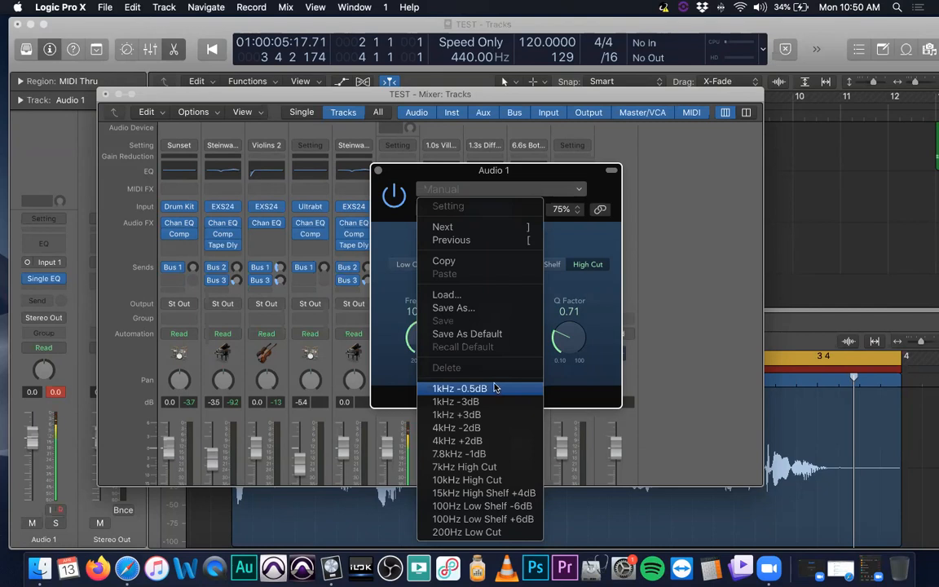
click(380, 173)
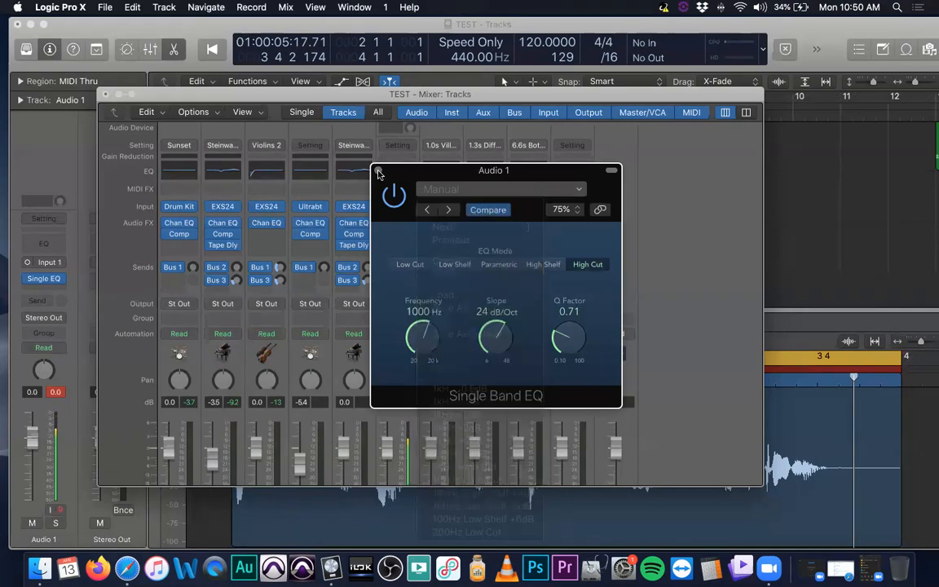
click(377, 170)
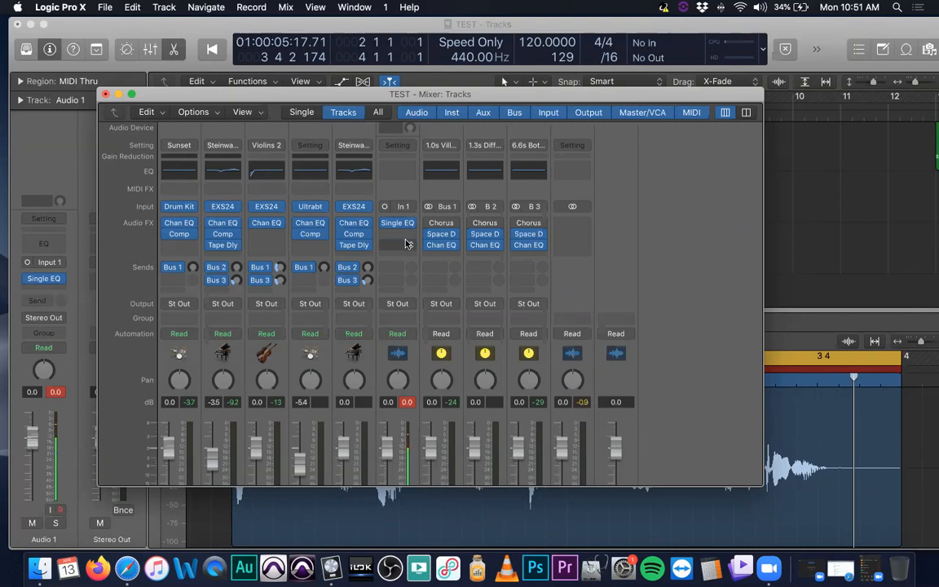
Step: Replace the Single Band EQ on Audio 1 with the Channel EQ
mouse_move(408, 226)
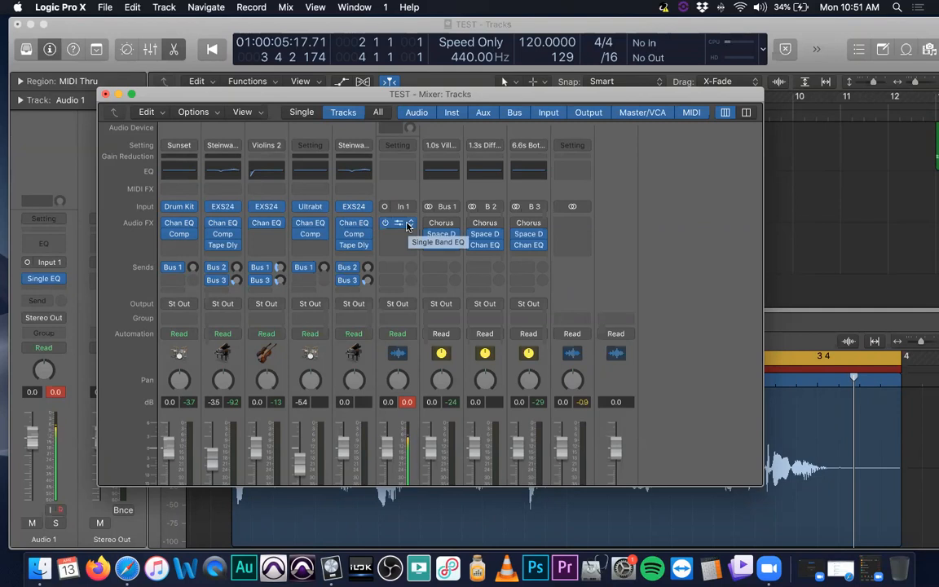
scroll(410, 222, down, 1)
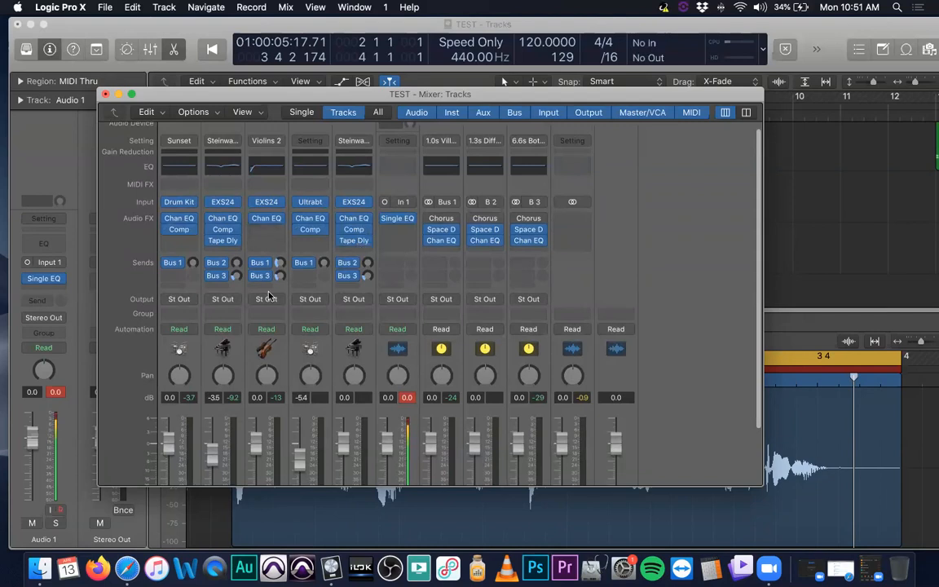
scroll(269, 296, down, 3)
scroll(272, 217, up, 3)
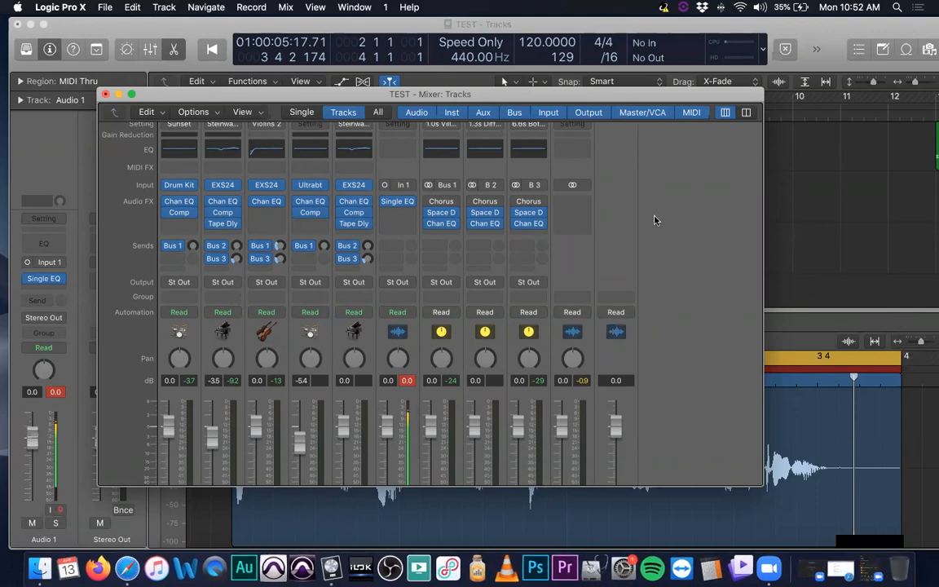
click(412, 203)
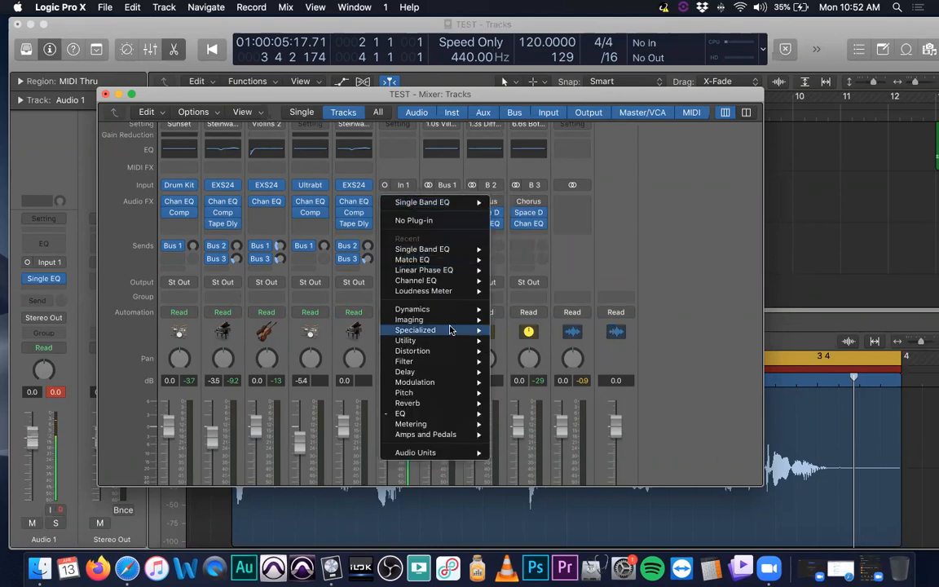
mouse_move(454, 291)
click(514, 279)
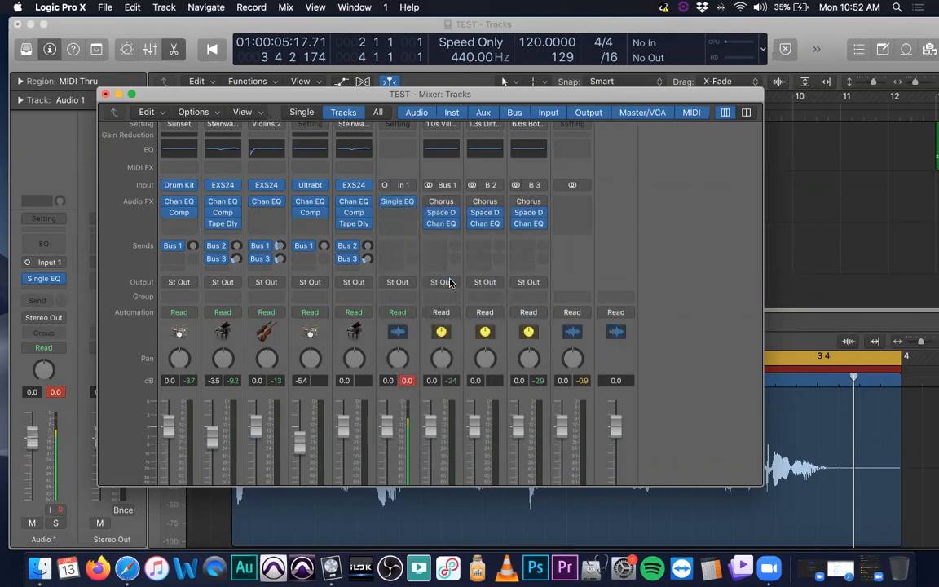
mouse_move(397, 208)
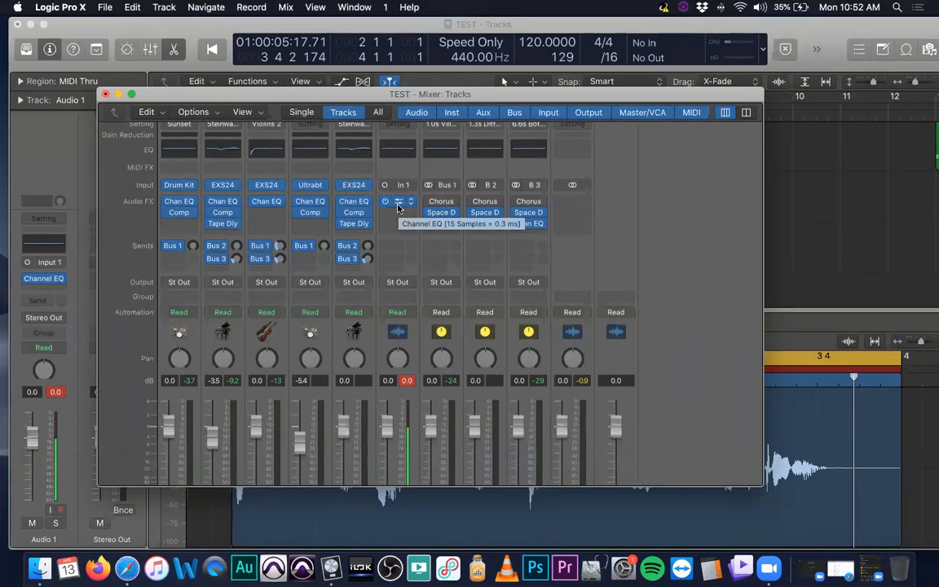
Step: Reset Audio 1's peak level display and solo the track, postponing the Trend Micro notification
click(407, 380)
scroll(413, 379, down, 2)
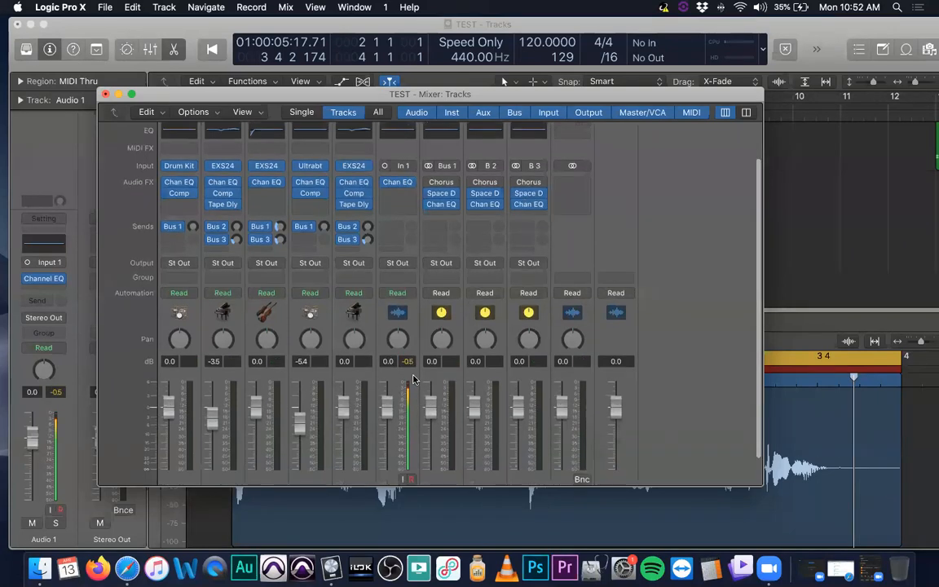
scroll(414, 379, down, 2)
click(408, 460)
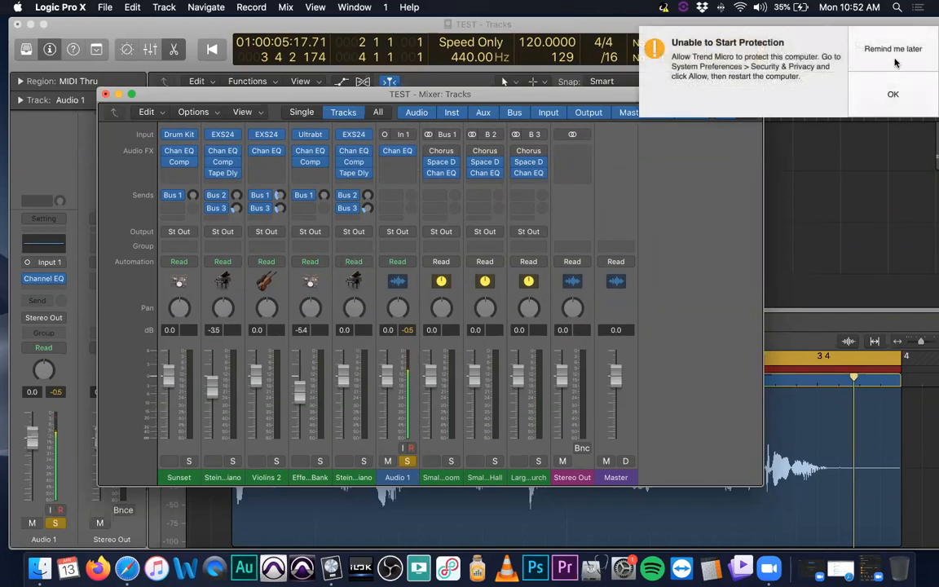
click(895, 61)
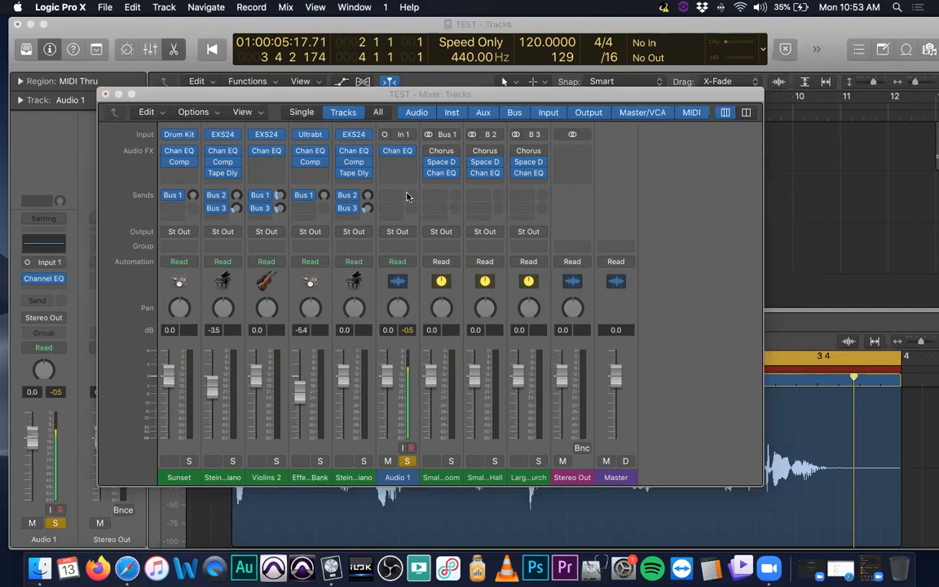
Step: Clear Audio 1's peak level again, open its Channel EQ, and raise the 2500 Hz band to +2.0 dB
scroll(408, 197, up, 5)
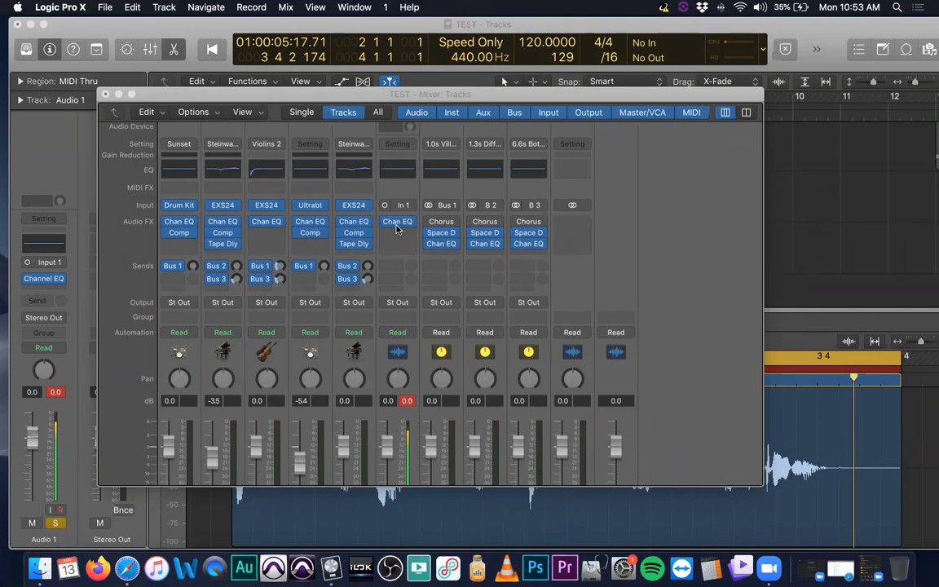
scroll(400, 231, down, 1)
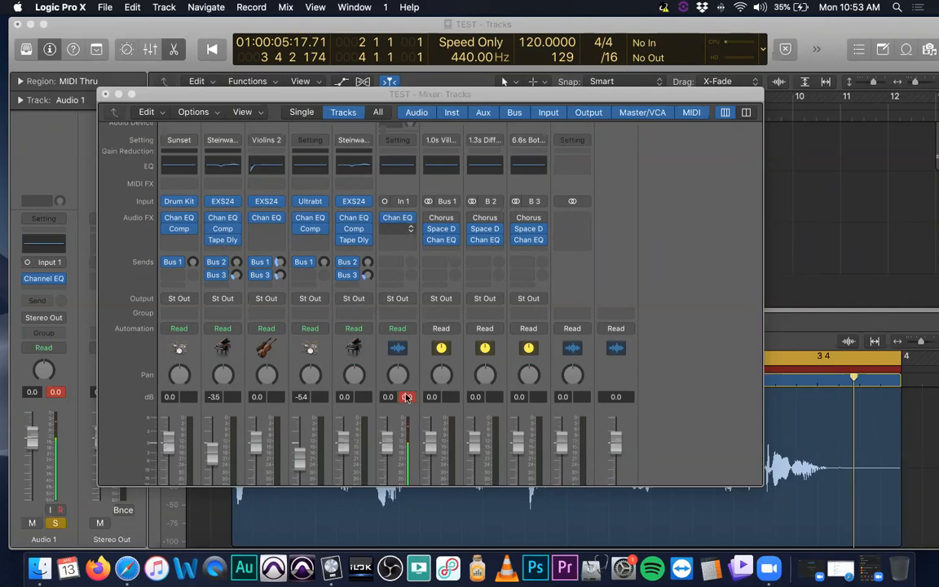
scroll(416, 376, down, 3)
scroll(415, 436, up, 4)
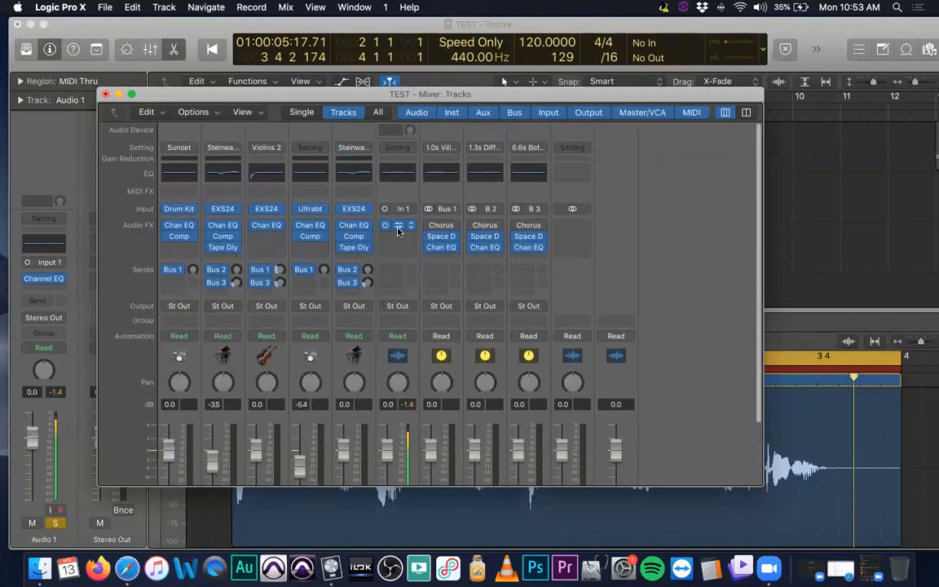
click(398, 230)
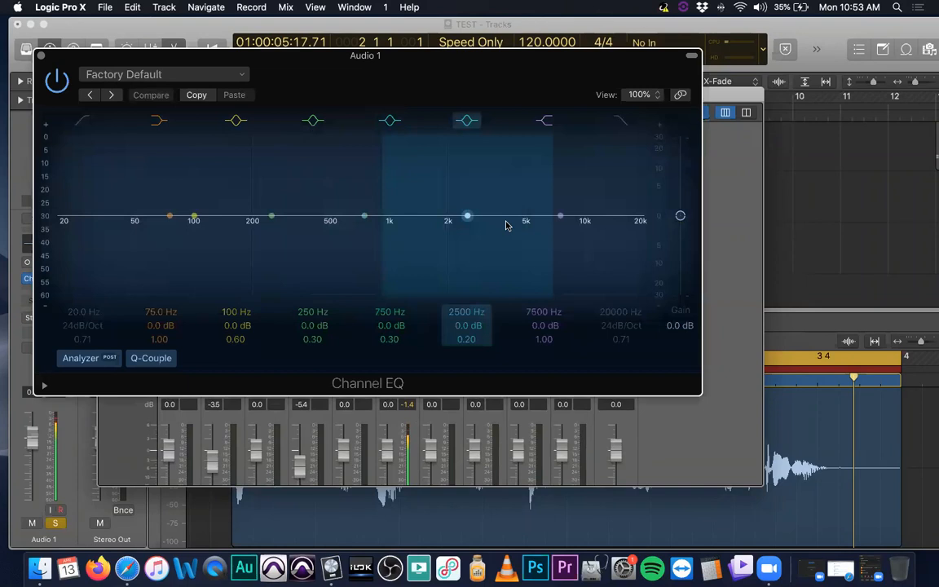
drag(467, 216, 468, 216)
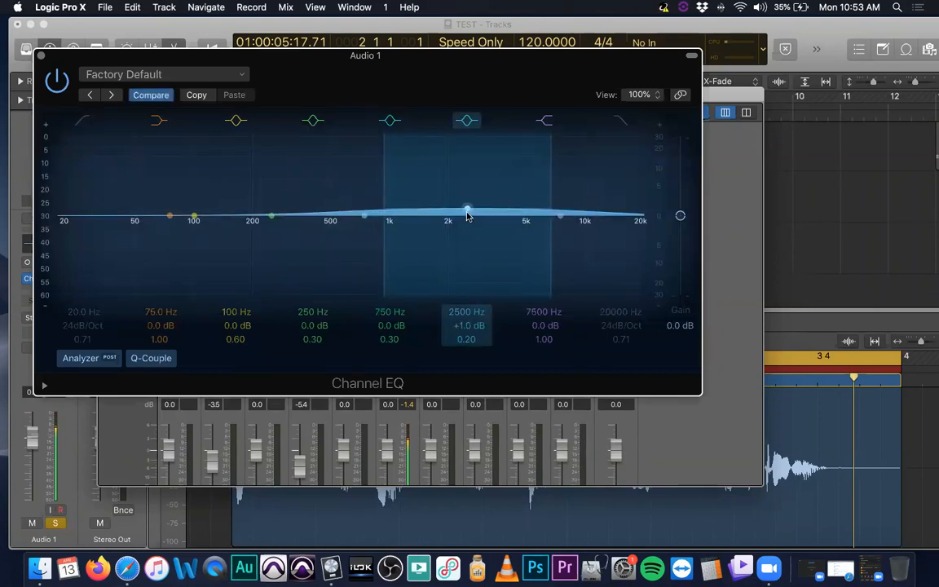
drag(468, 213, 468, 211)
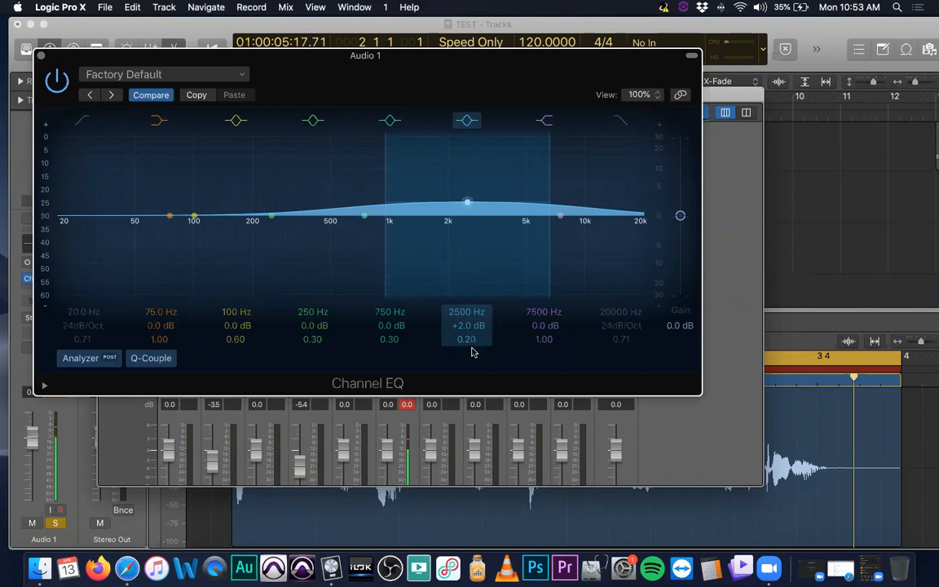
Step: Narrow the boosted band to a Q of 1.10, move it to 1500 Hz at +1.0 dB, and close the Channel EQ
mouse_move(465, 340)
mouse_down()
mouse_move(465, 314)
mouse_move(466, 340)
mouse_up()
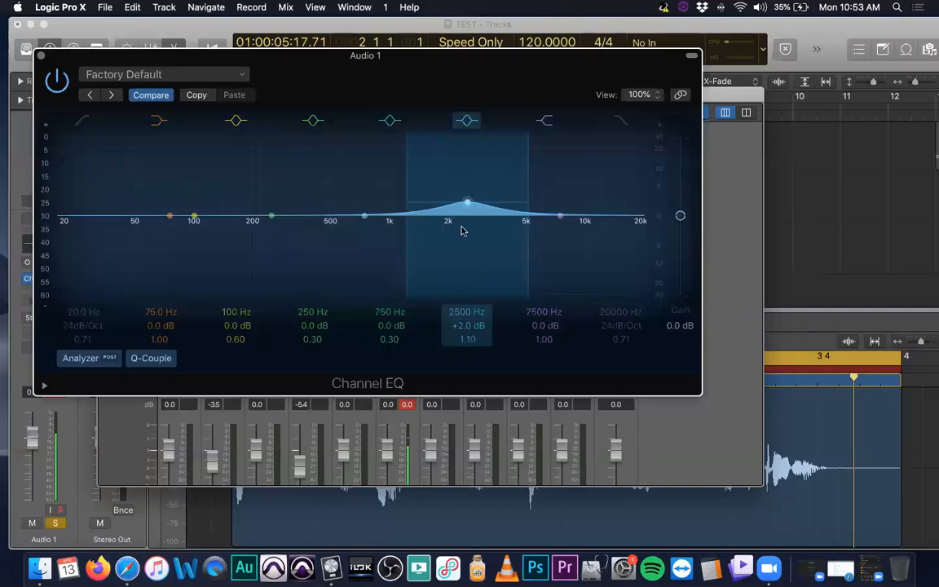
drag(459, 203, 418, 201)
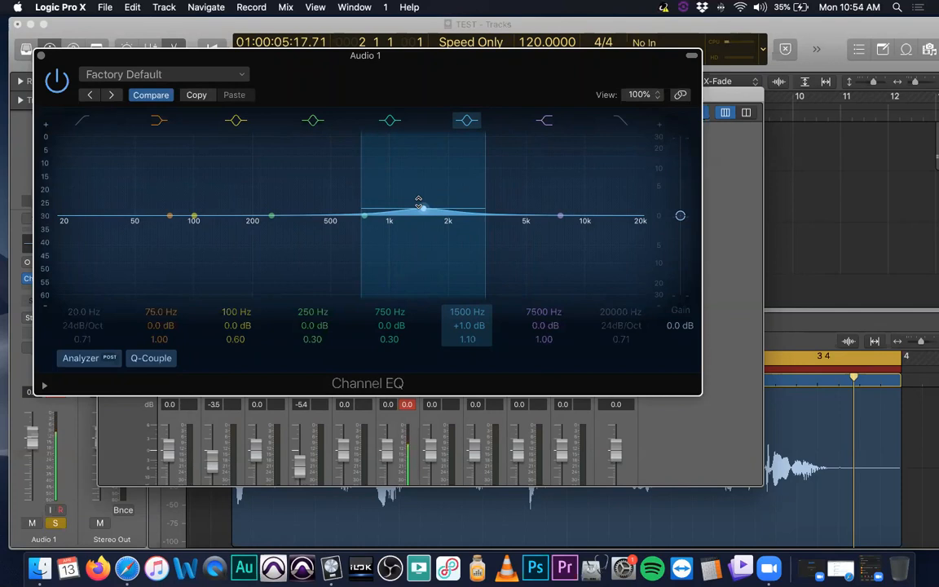
click(39, 57)
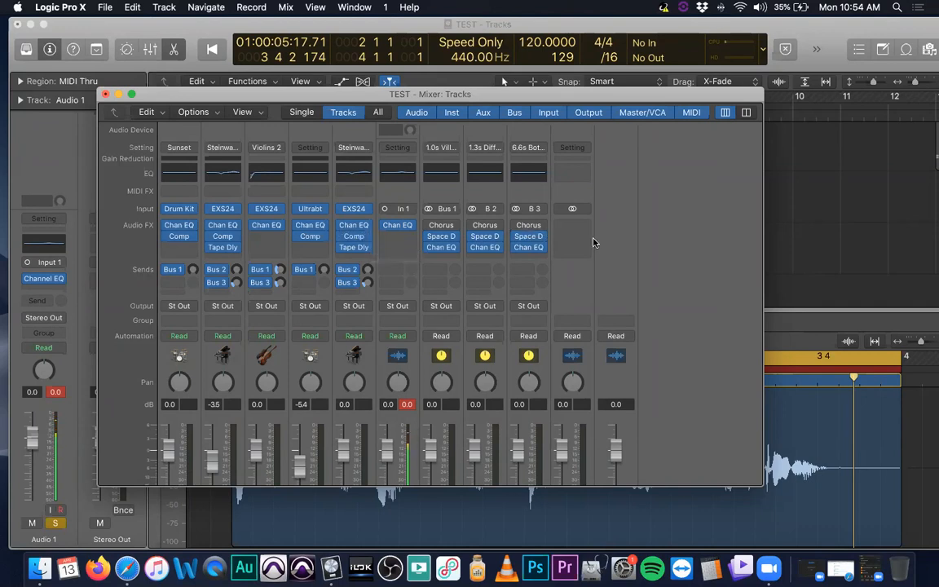
Step: Add a Channel EQ to the Stereo Out channel strip and close its plug-in window with the default settings
scroll(608, 274, down, 3)
scroll(607, 285, down, 2)
scroll(610, 283, up, 5)
click(574, 171)
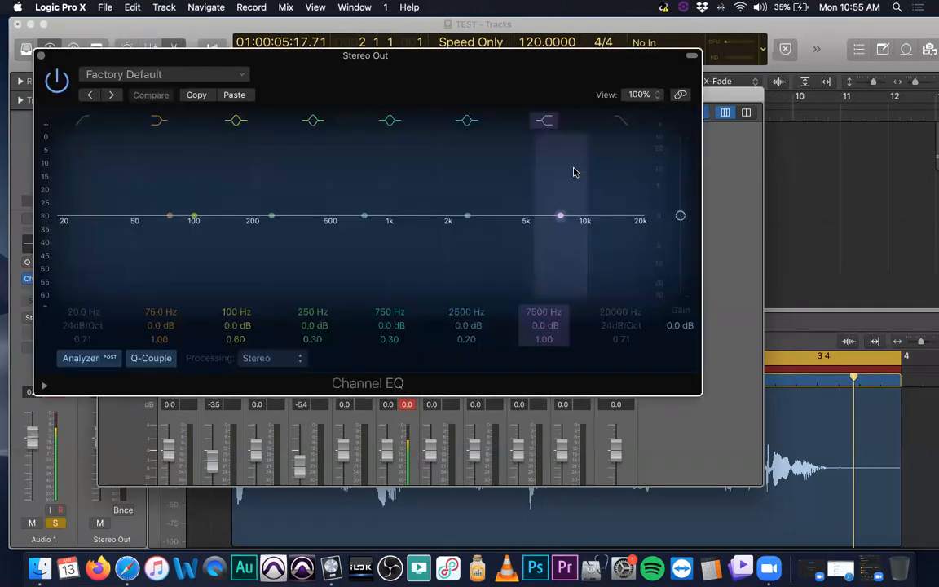
click(39, 56)
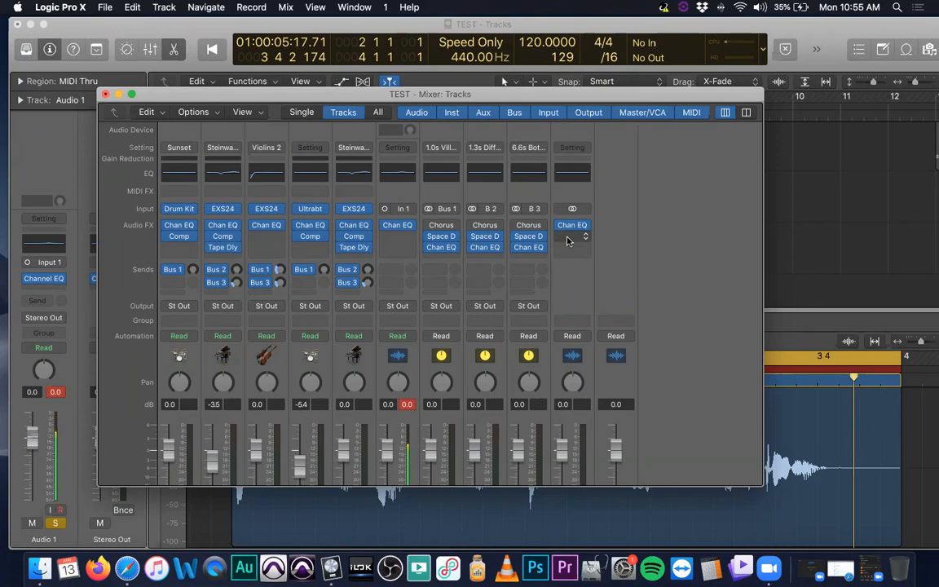
Step: Reopen Audio 1's Channel EQ to examine its curve, and close the plug-in window
scroll(514, 258, down, 3)
scroll(605, 232, up, 3)
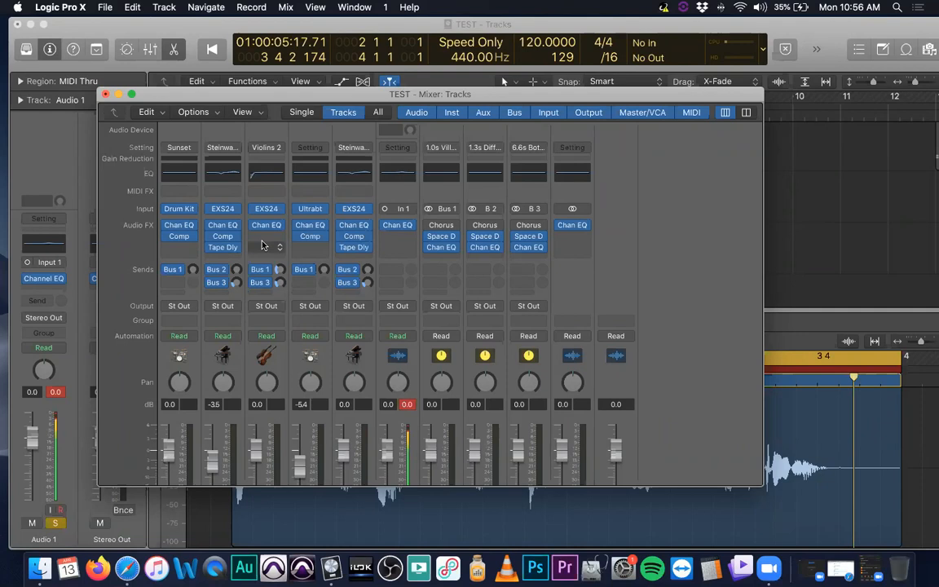
mouse_move(401, 230)
scroll(603, 342, down, 5)
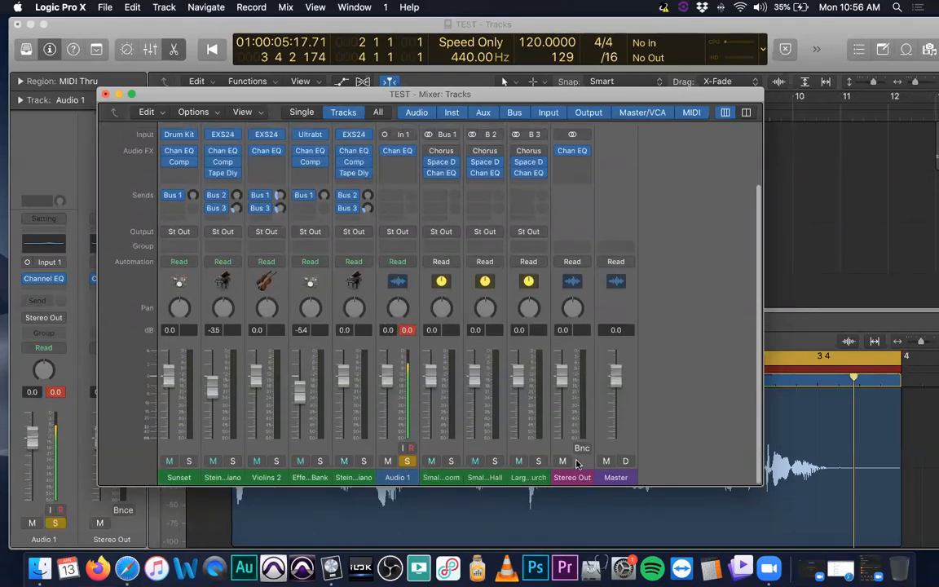
scroll(587, 342, up, 5)
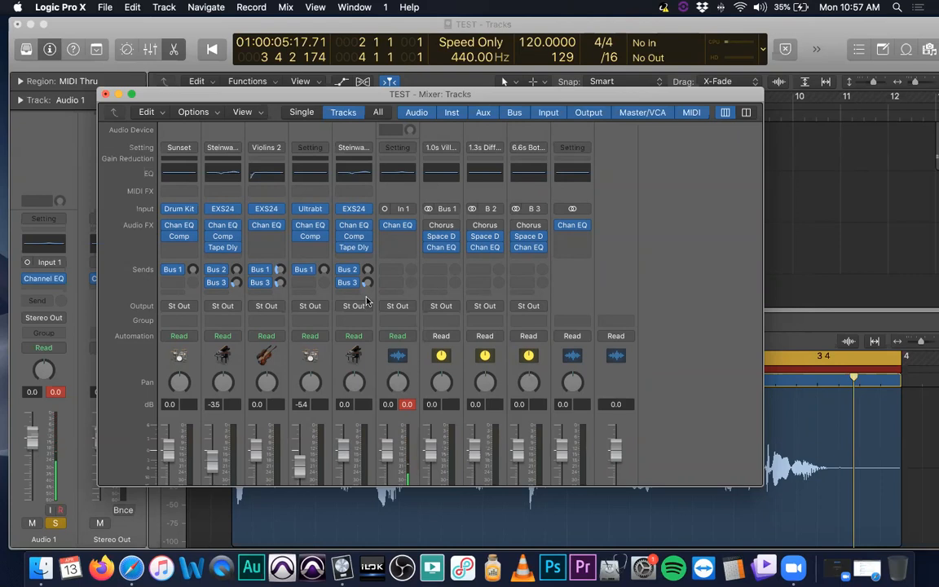
click(399, 230)
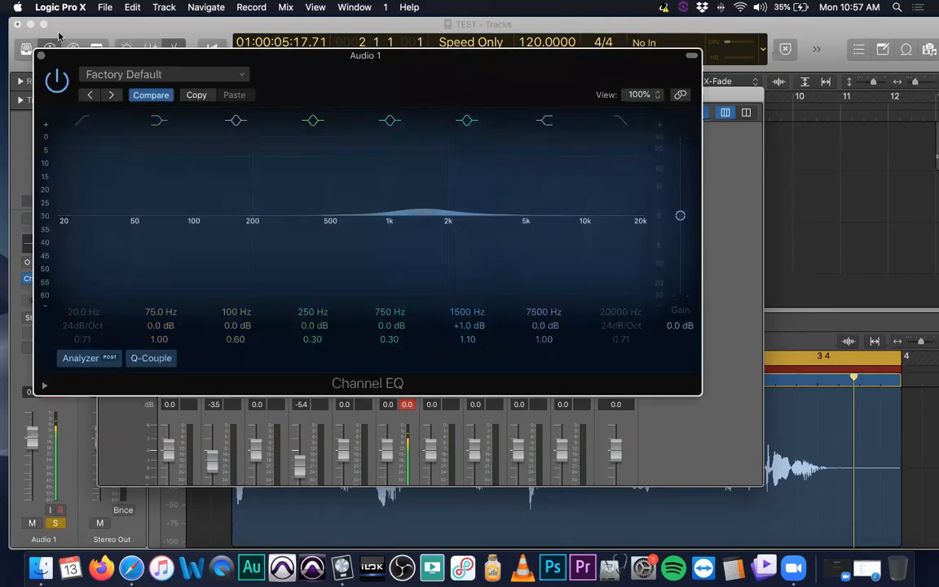
click(41, 56)
Step: Postpone the Trend Micro notification and close the mixer window
drag(355, 91, 356, 90)
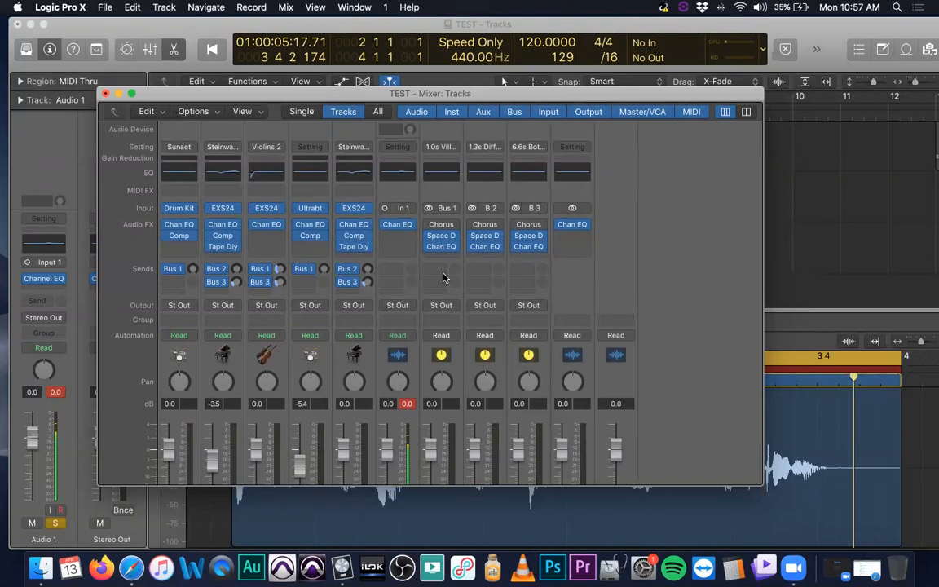
scroll(194, 303, down, 2)
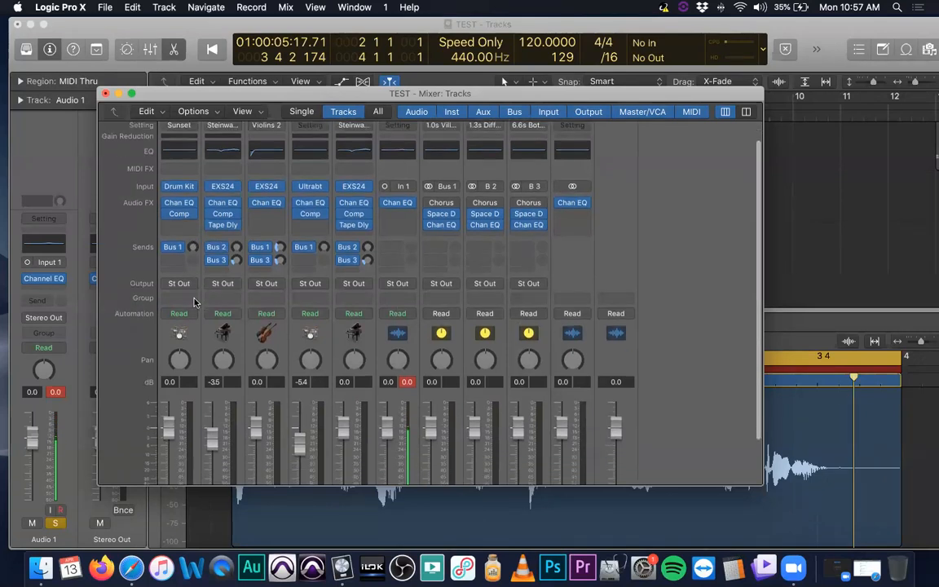
scroll(194, 303, down, 4)
scroll(194, 300, up, 3)
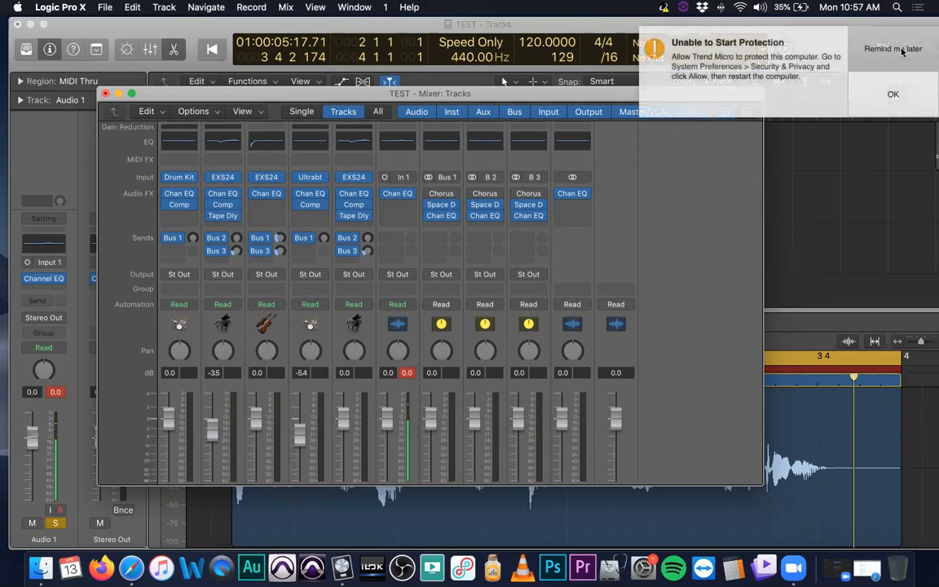
click(904, 50)
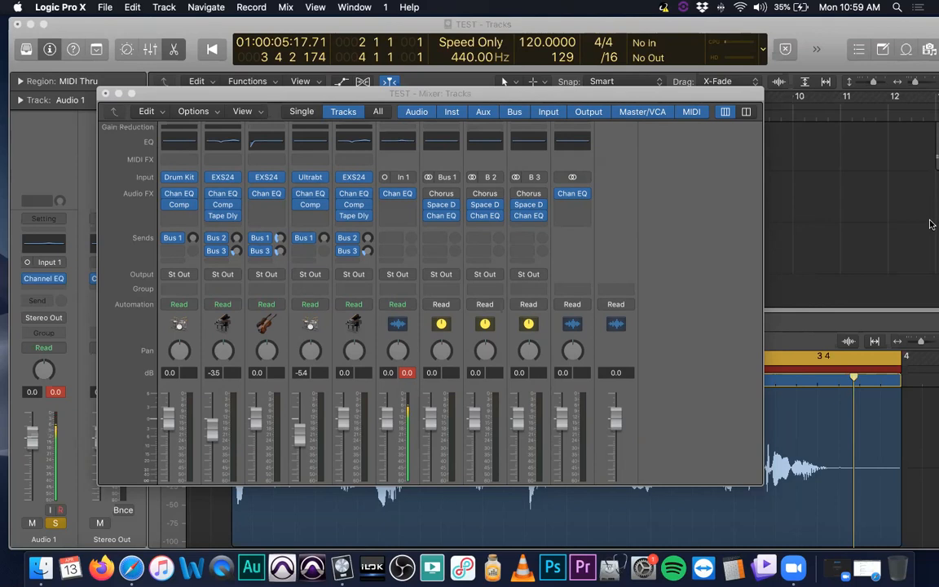
key(super+w)
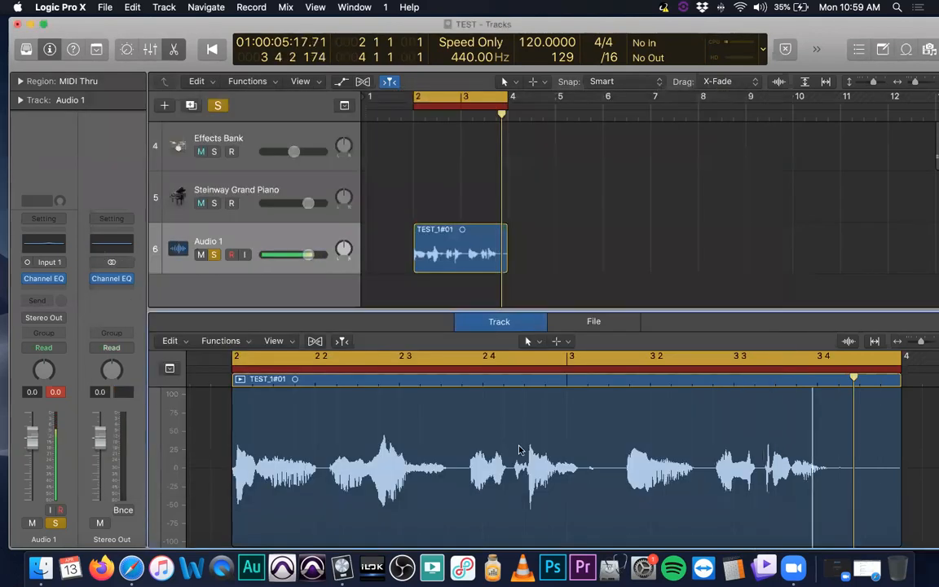
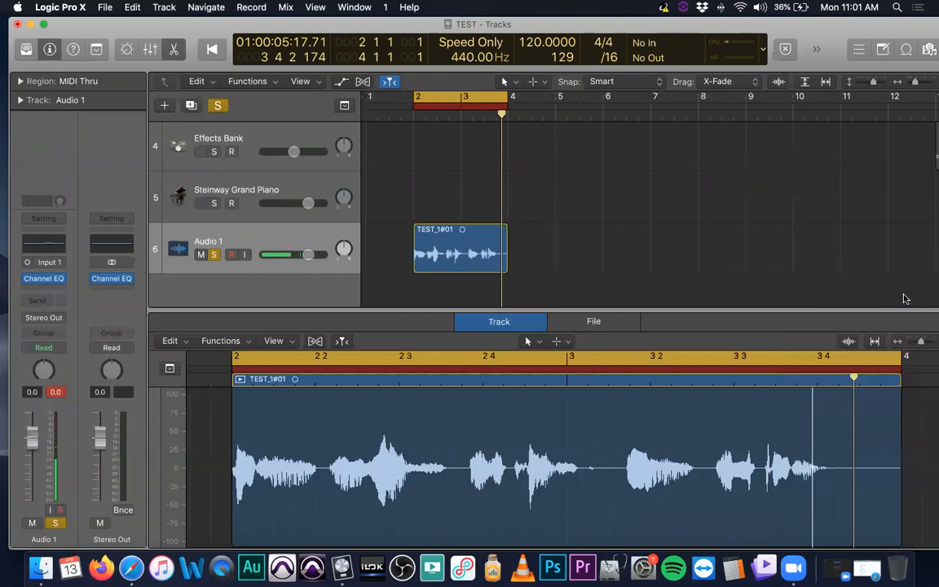
click(568, 249)
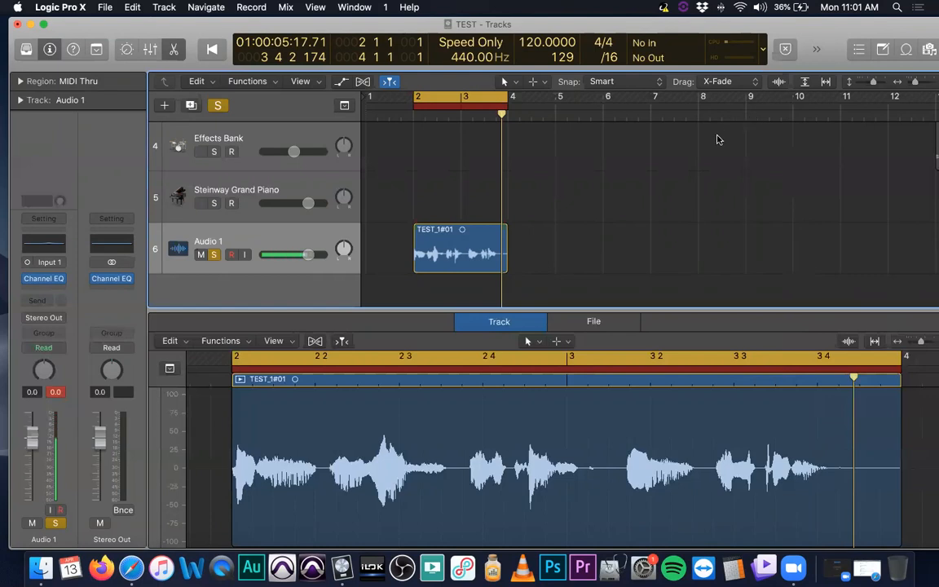
click(567, 176)
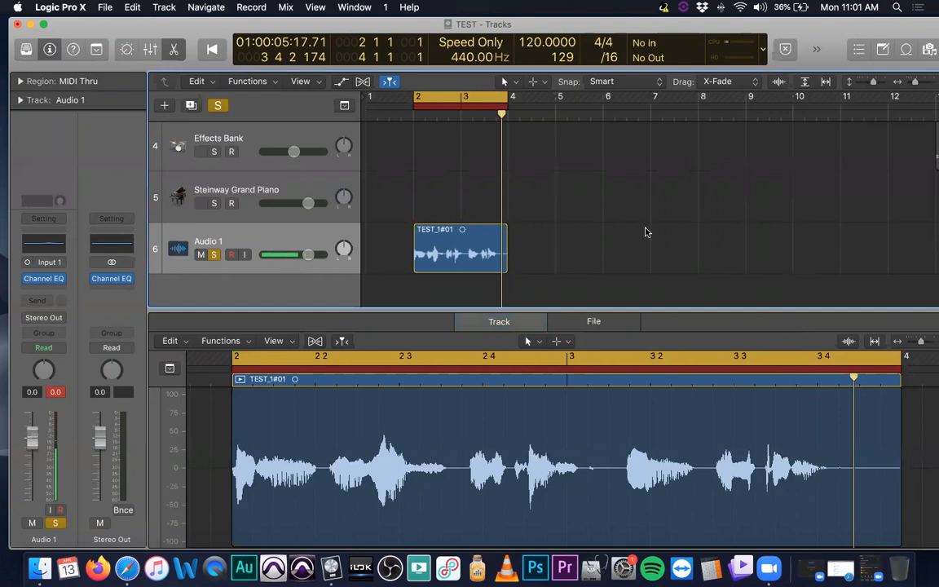
Step: Switch to Google Classroom in Safari and review the Stream posts and Classwork assignments of the Audio Production 2019-2020 class
click(840, 568)
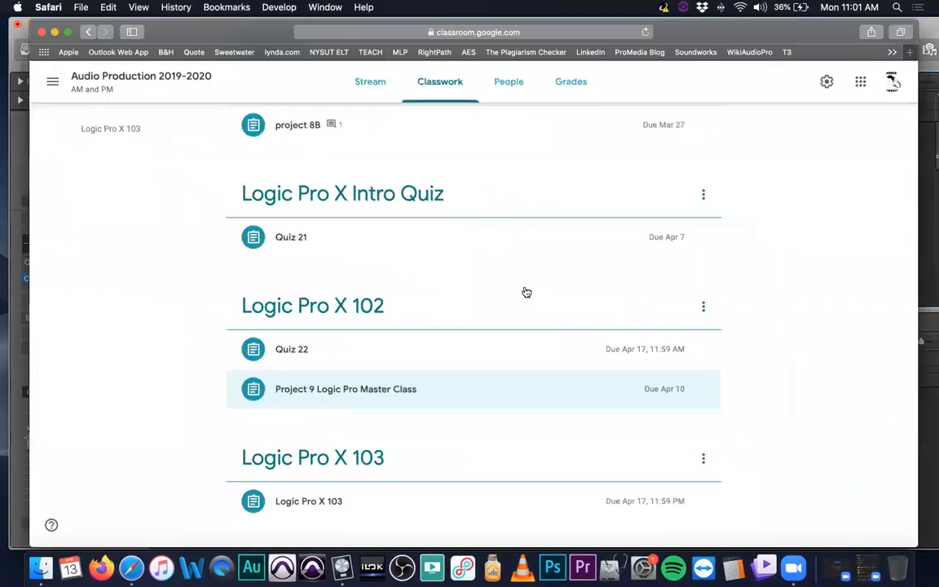
click(373, 90)
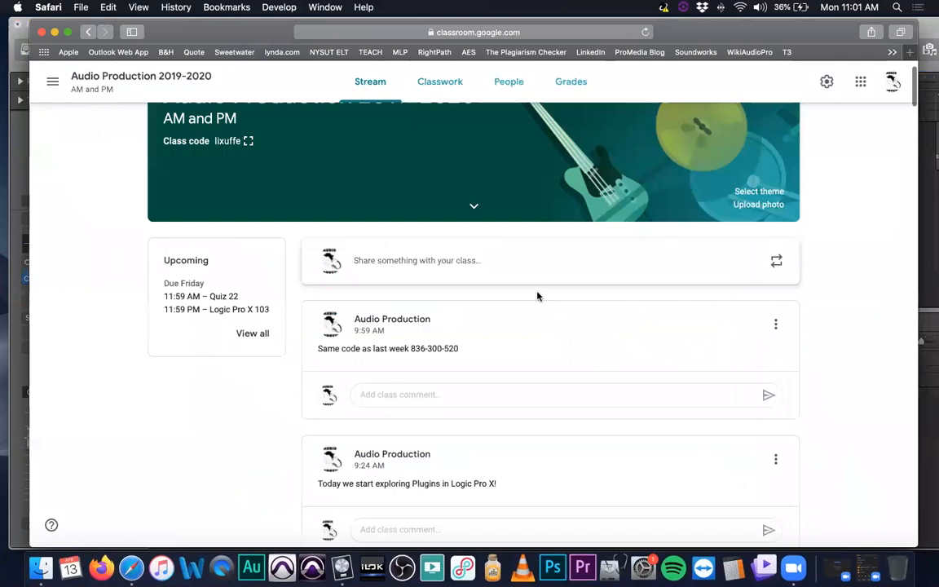
scroll(531, 289, down, 5)
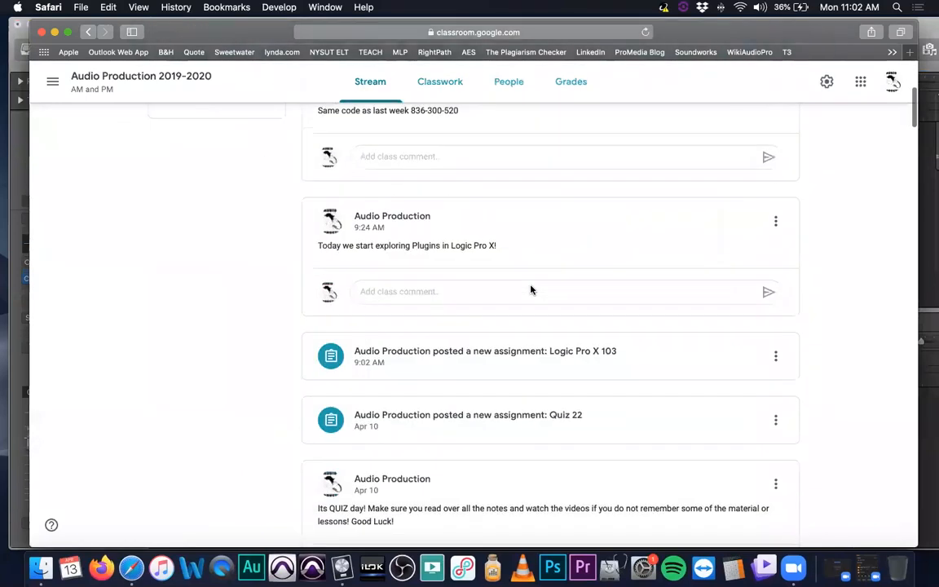
scroll(531, 290, up, 5)
scroll(531, 289, up, 2)
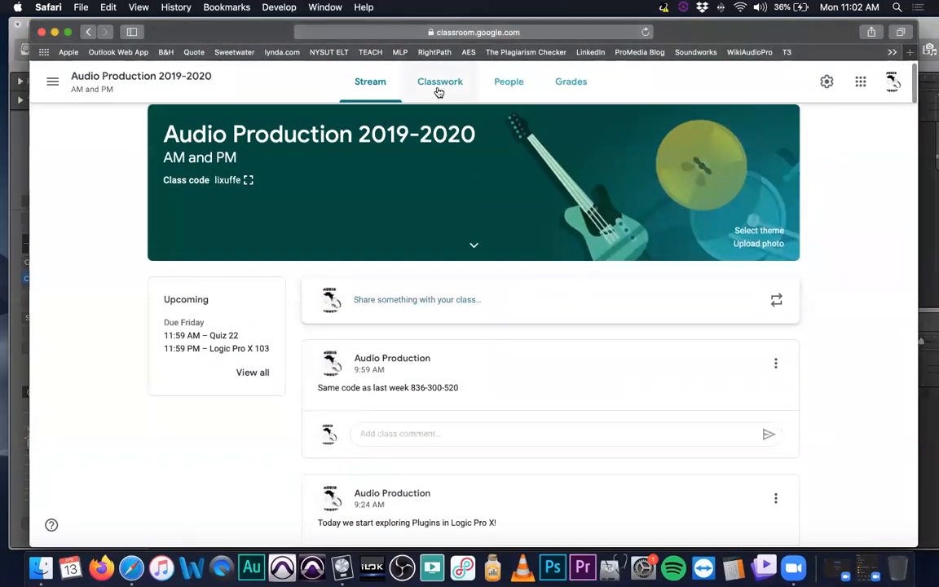
click(437, 91)
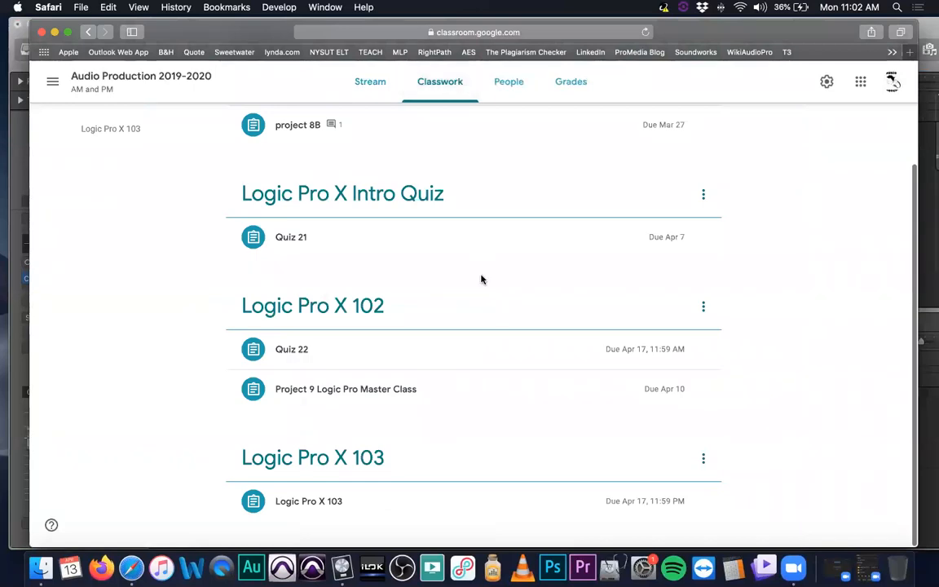
scroll(482, 279, up, 3)
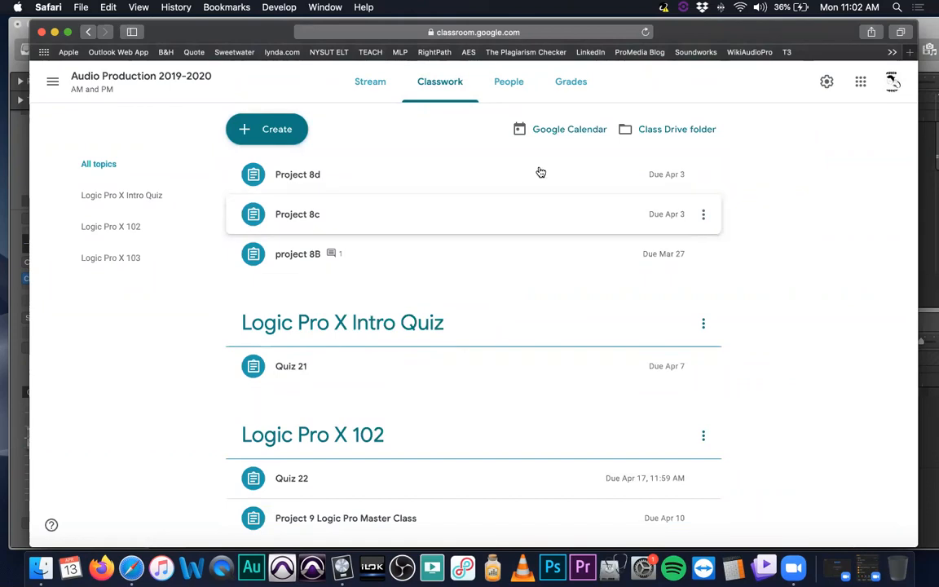
Step: Shift the browser window partly off screen to keep the student-name column out of view, and review the class grades
drag(746, 33, 451, 27)
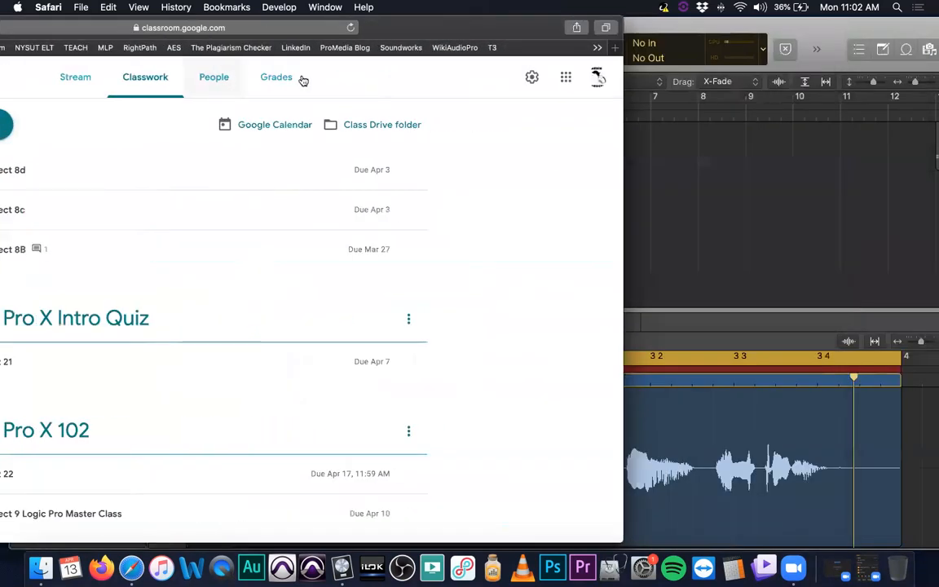
click(256, 78)
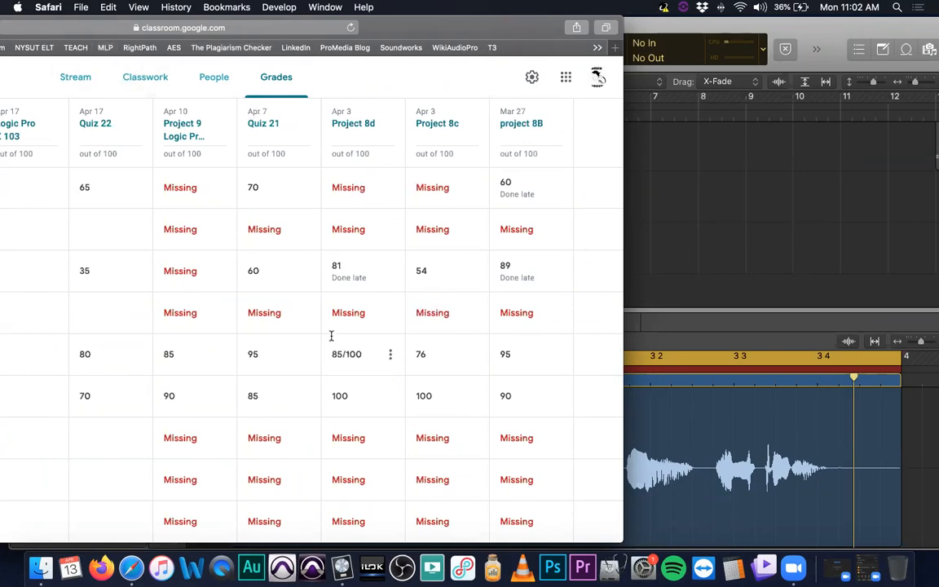
scroll(324, 329, up, 10)
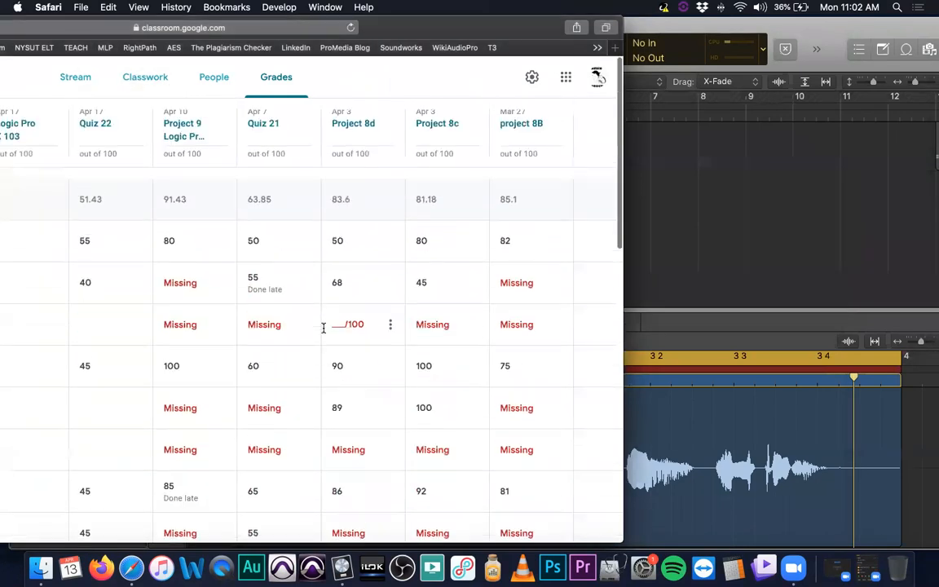
drag(483, 37, 545, 87)
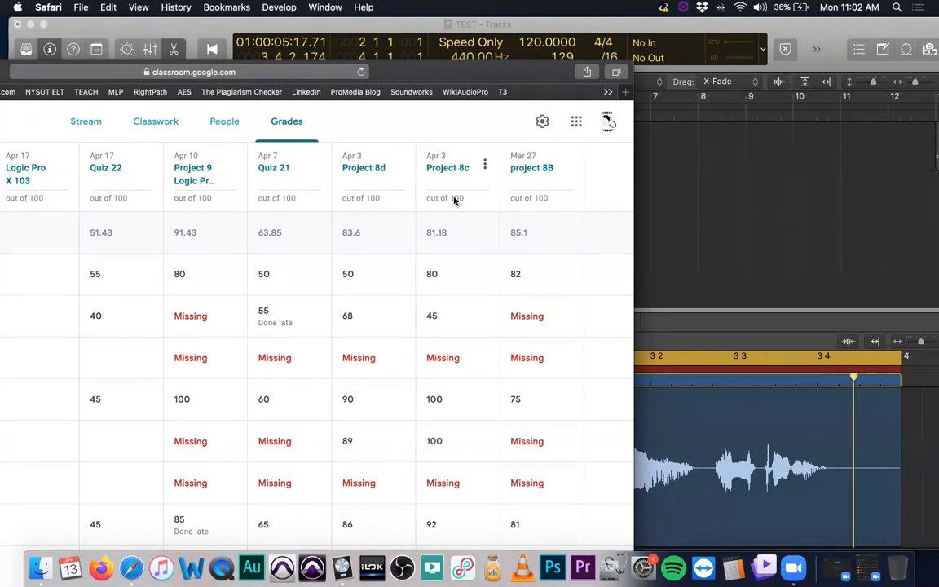
scroll(300, 263, down, 10)
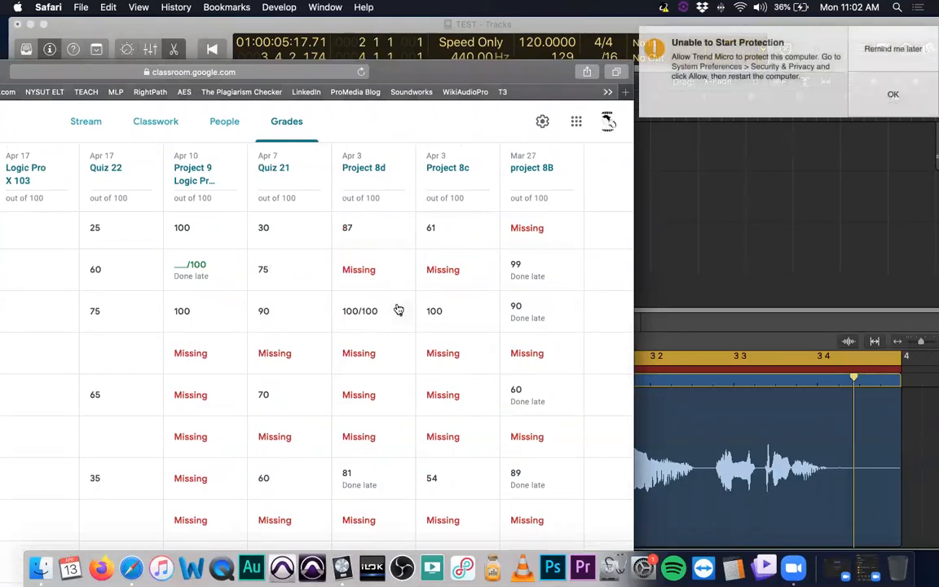
Step: Postpone the Trend Micro notification and continue checking the grades table for missing assignments
click(888, 56)
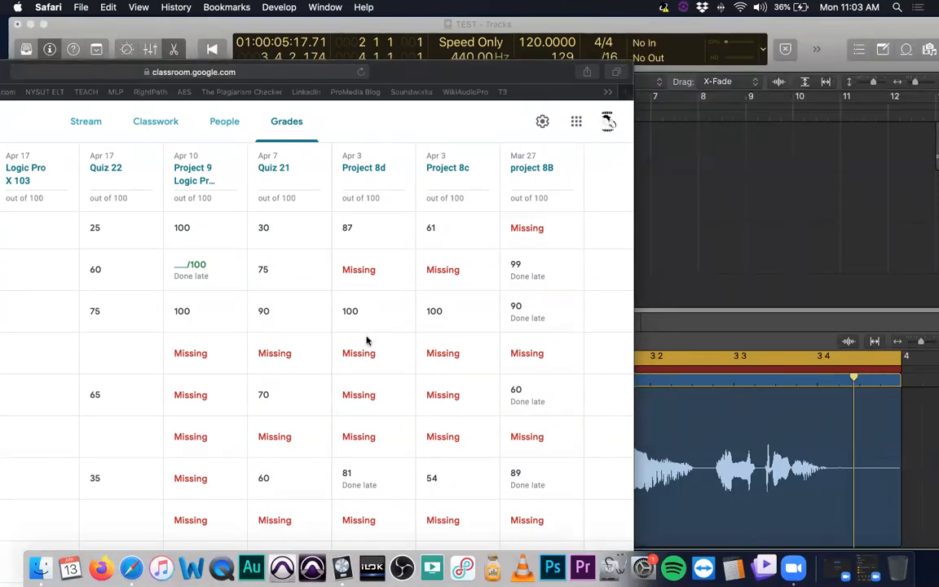
scroll(365, 334, up, 1)
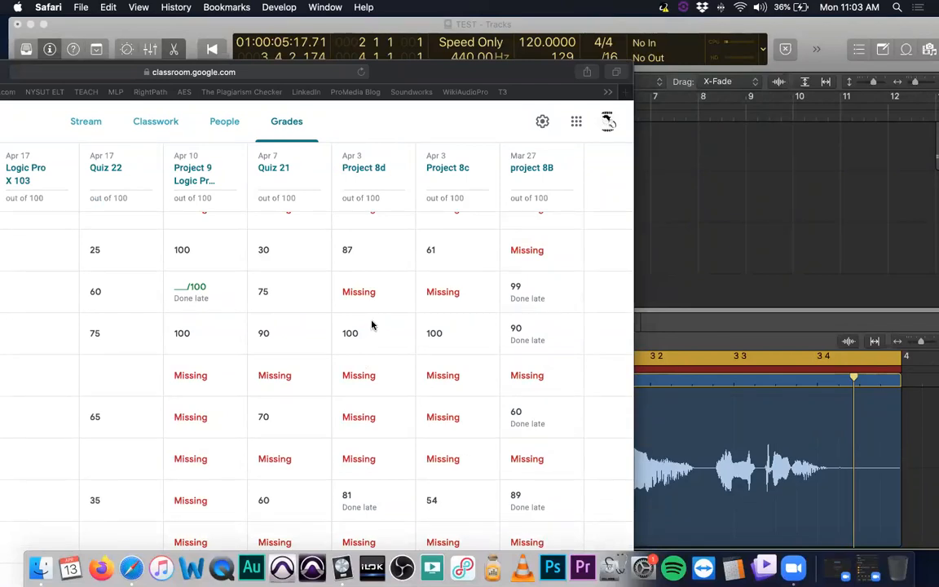
scroll(373, 322, down, 5)
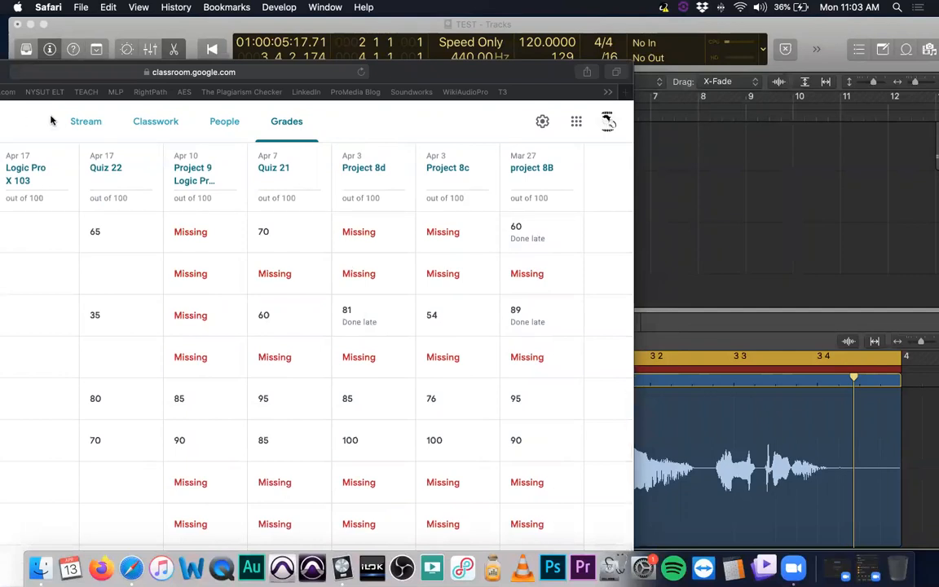
Step: Return to the class Stream, bring the whole browser window back into view, and look over the Classwork assignment list
click(86, 122)
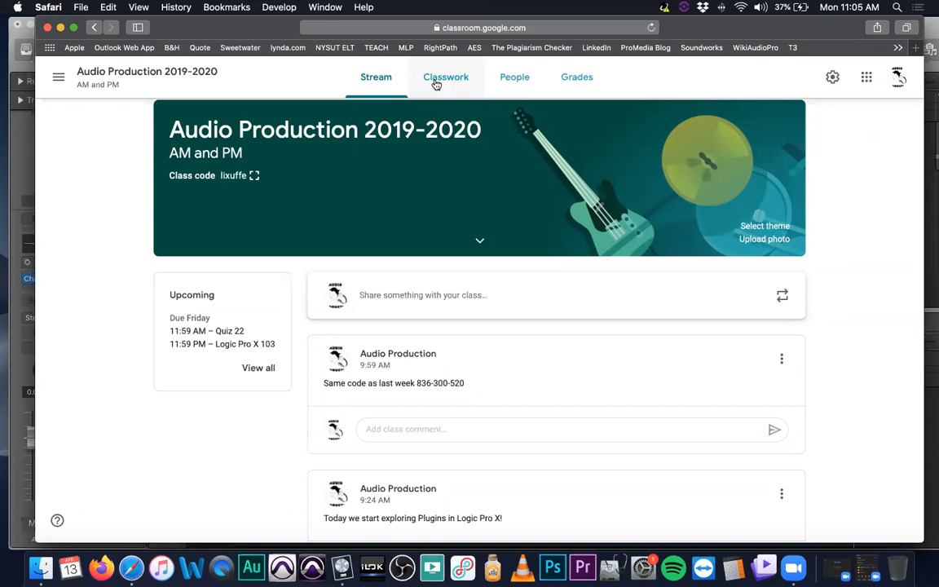
drag(760, 36, 733, 37)
scroll(877, 427, down, 1)
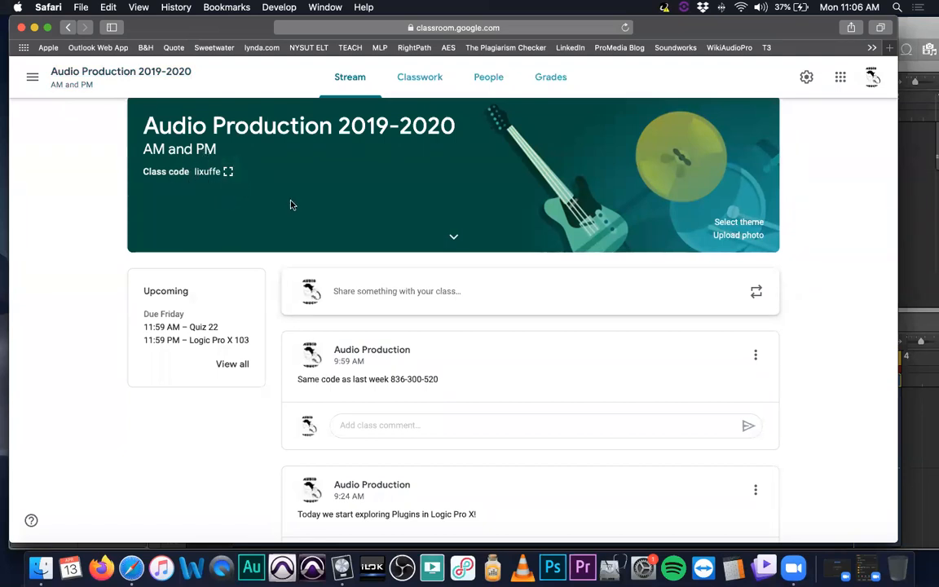
click(418, 78)
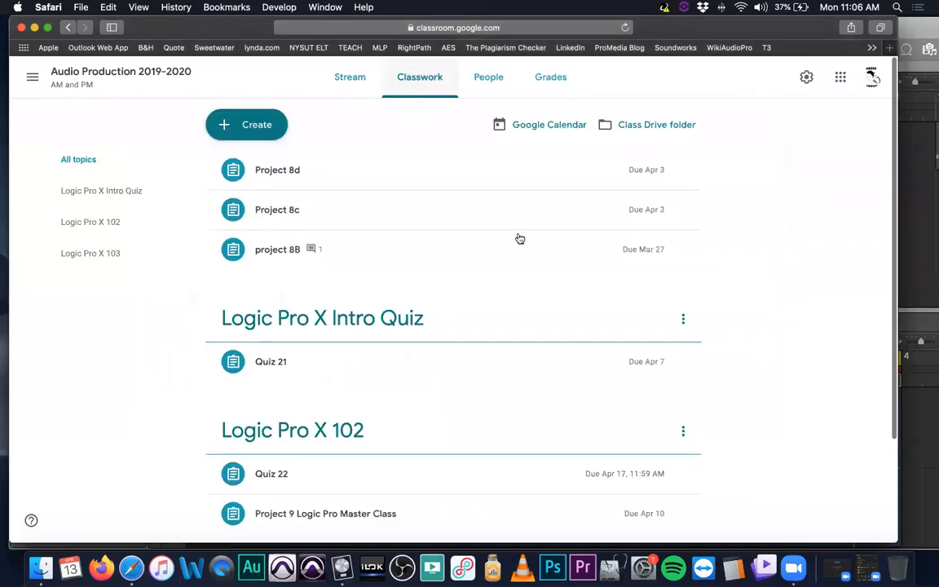
scroll(485, 236, down, 3)
scroll(486, 235, up, 3)
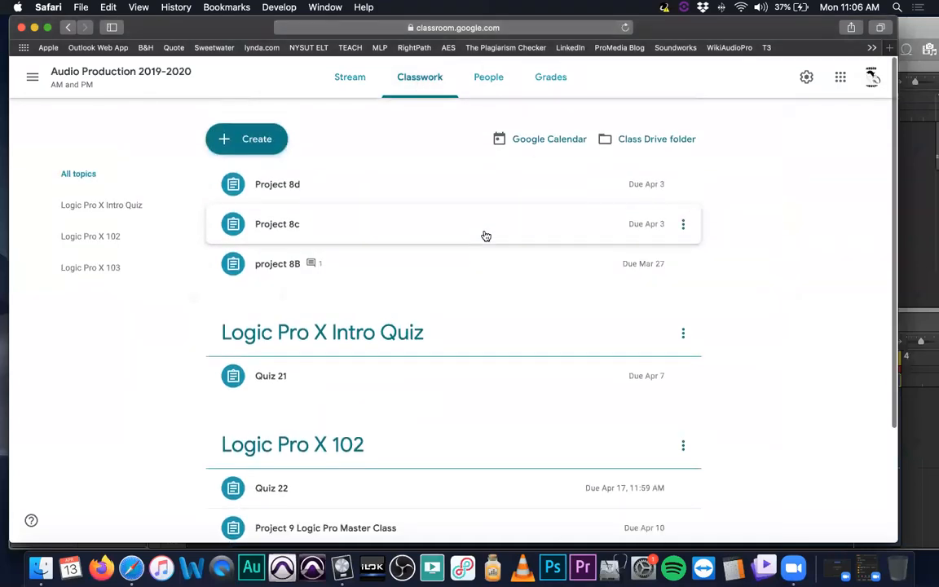